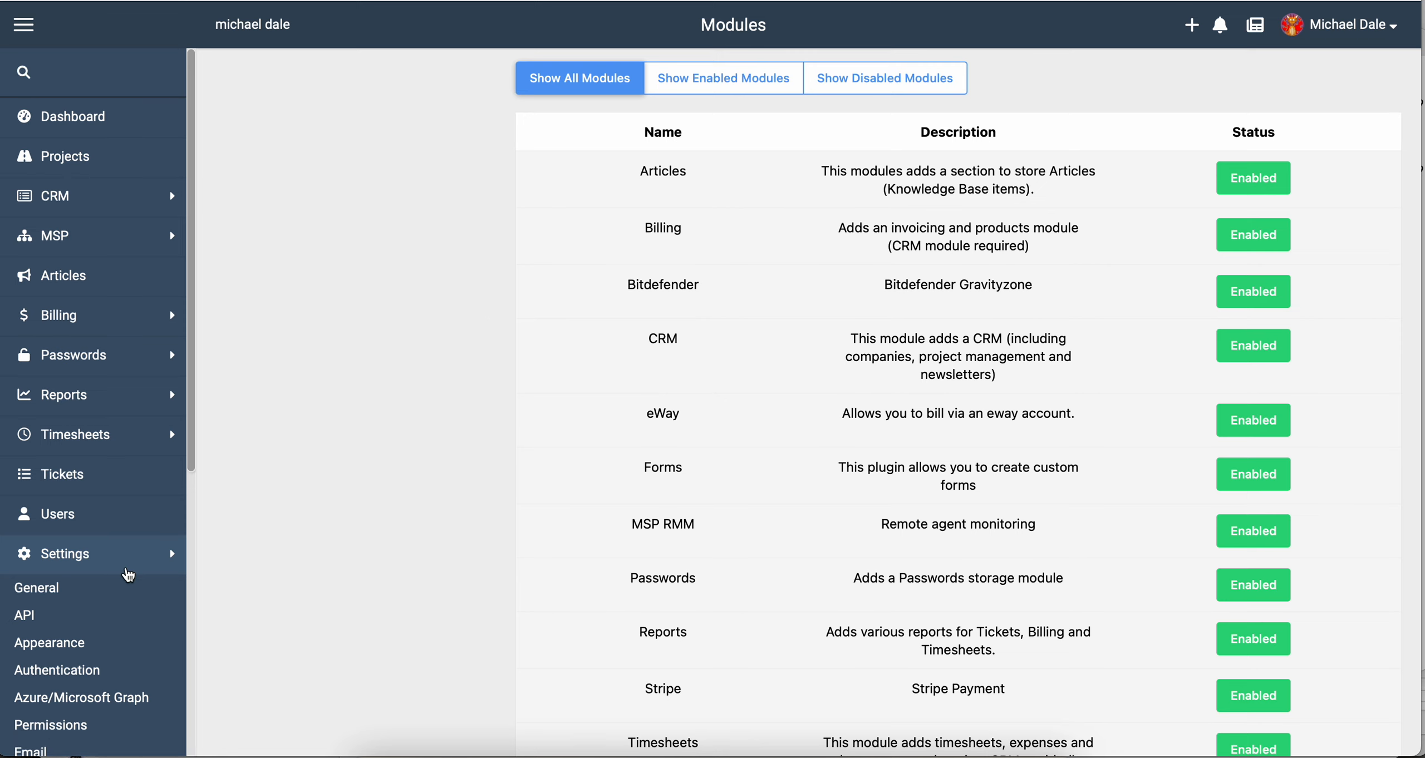
Go to Settings > Forms and begin adding a new form.
scroll(106, 574, "down", 3)
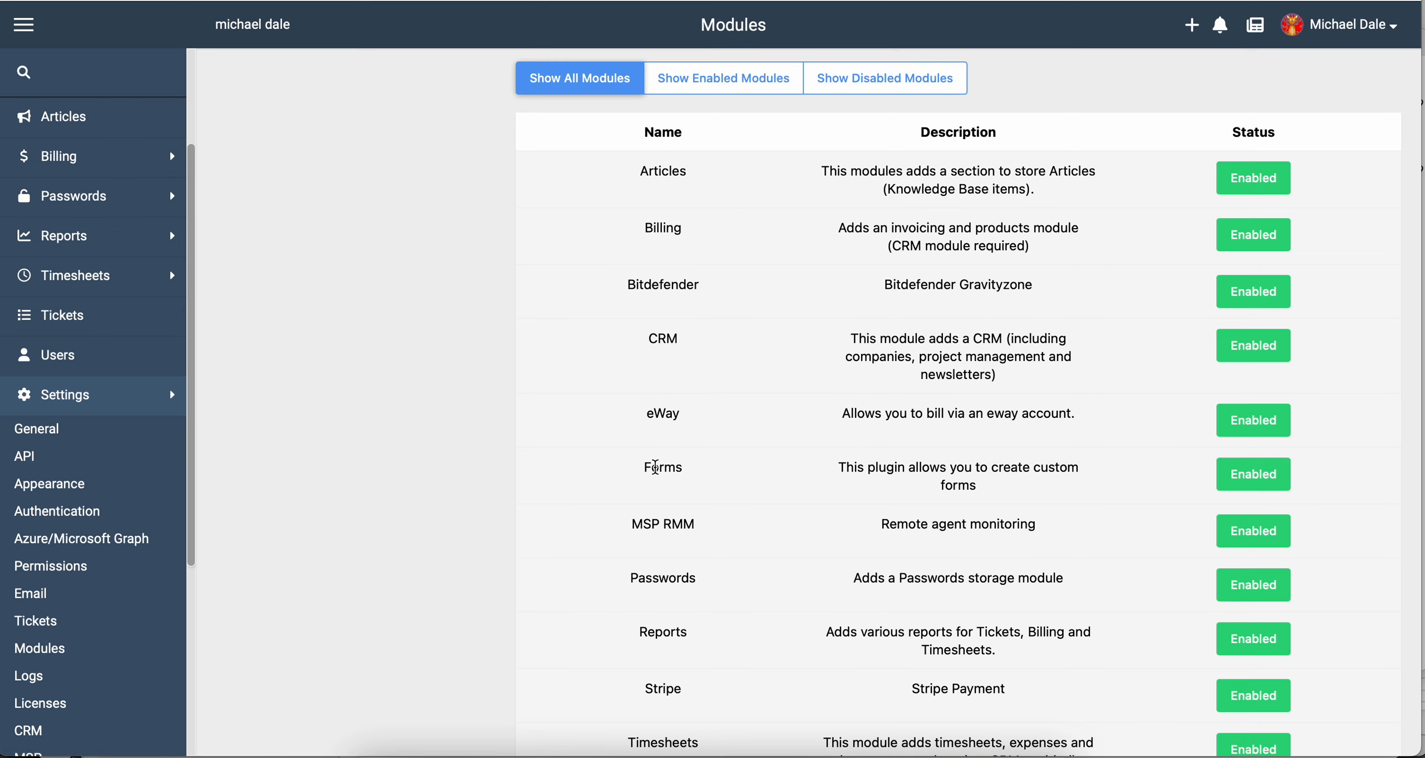
scroll(123, 411, "down", 2)
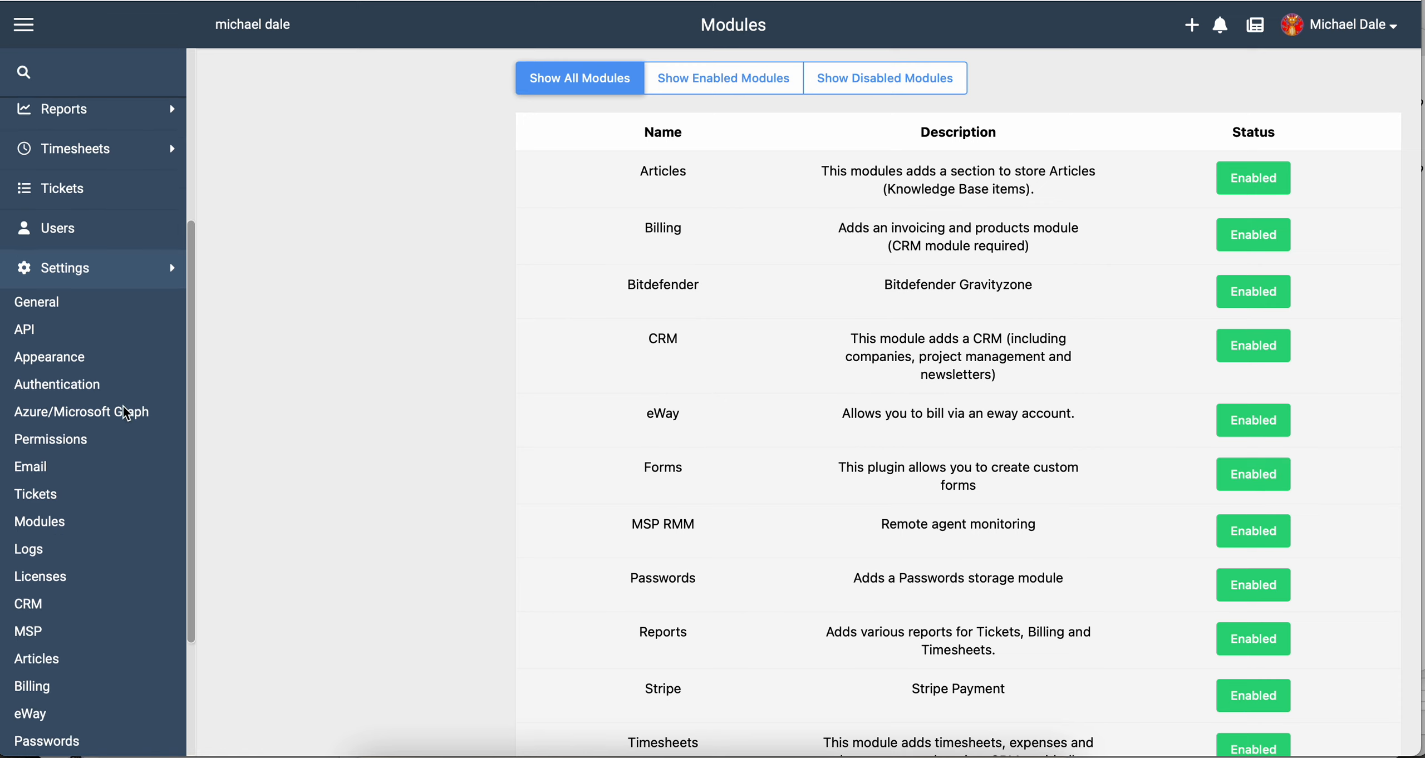
scroll(127, 412, "down", 3)
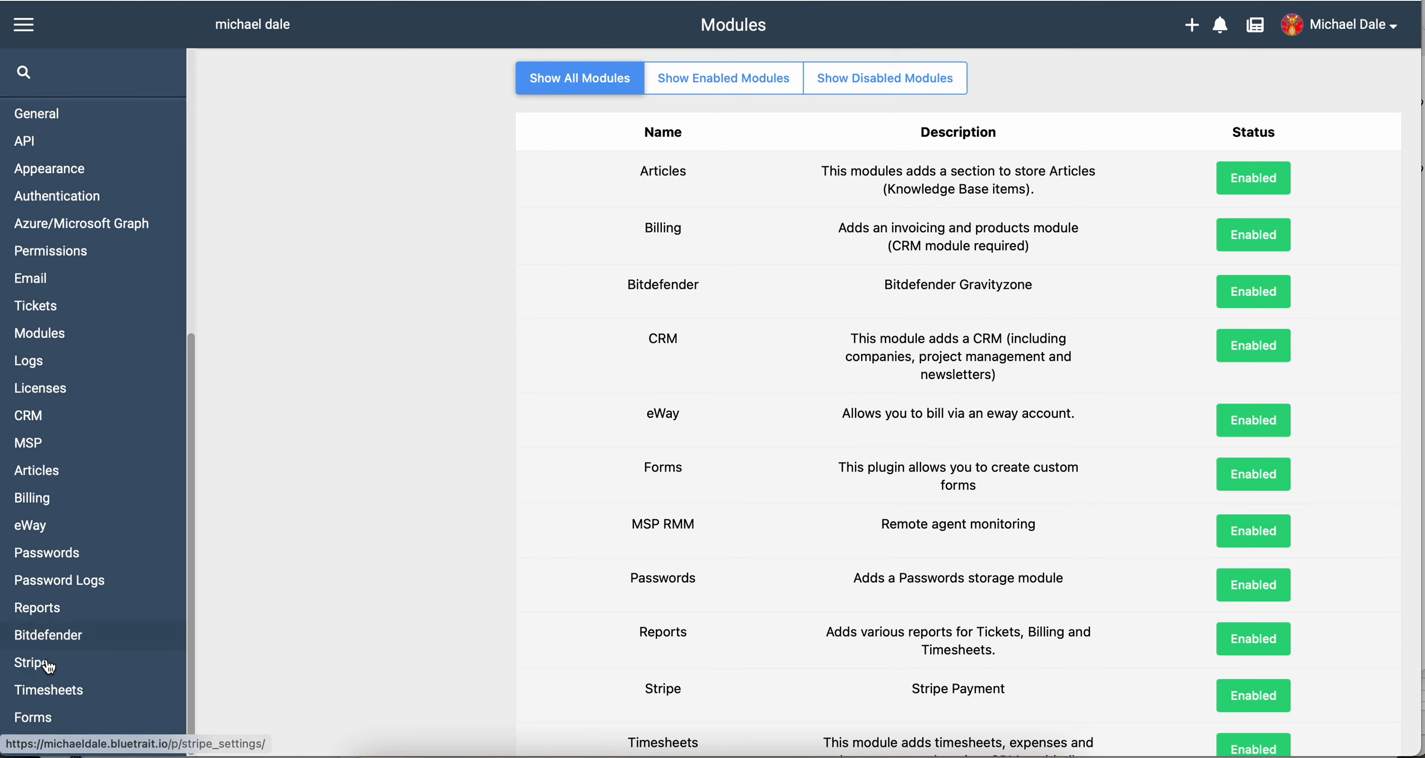
left_click(35, 720)
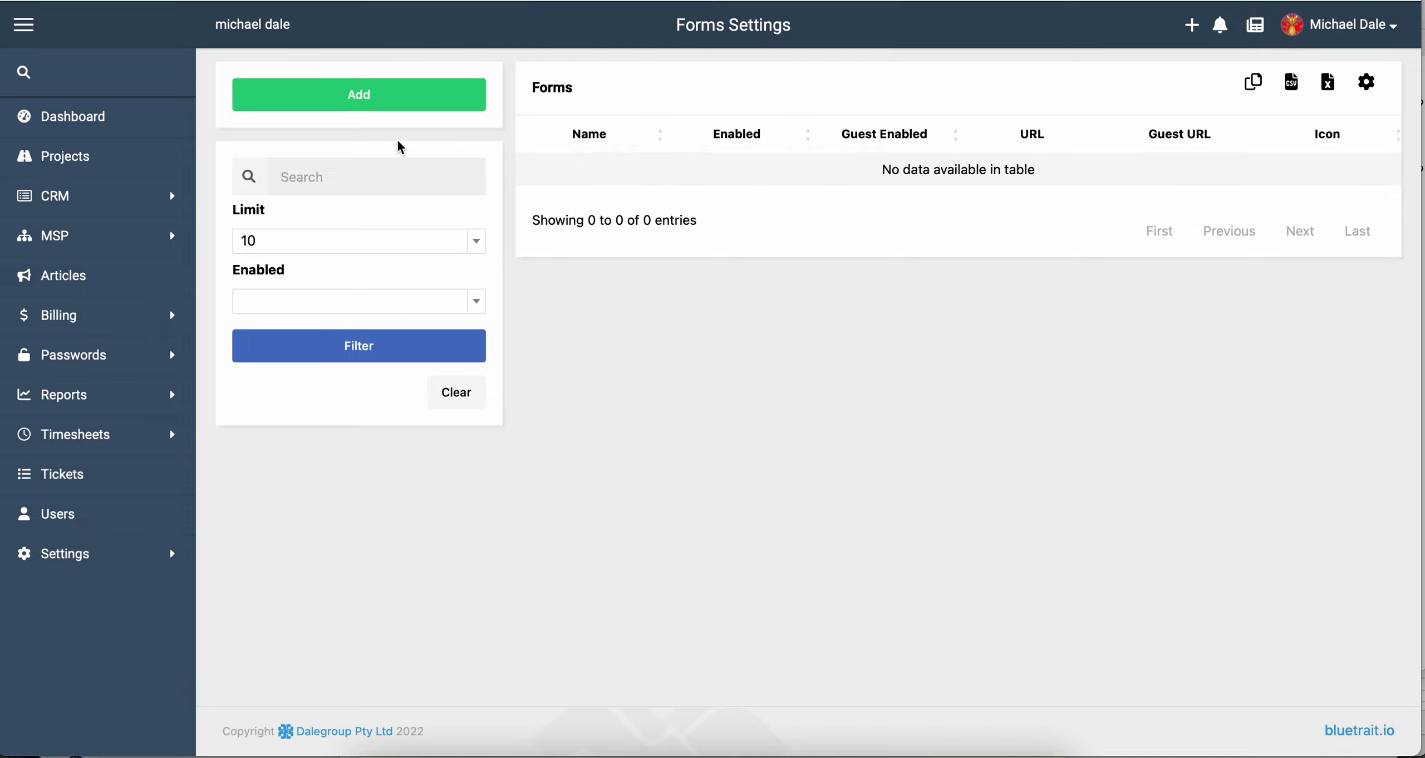
left_click(358, 102)
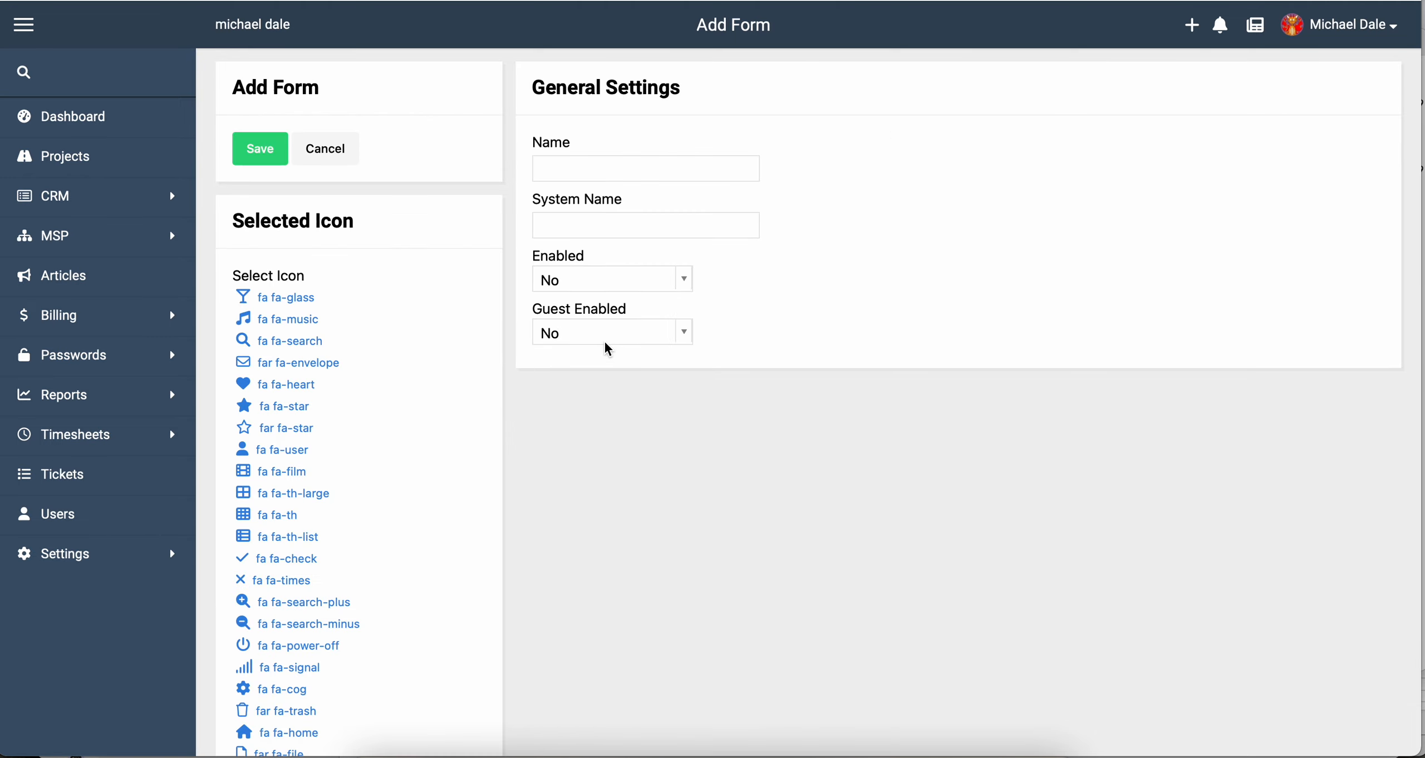
Name the form 'New User' with system name 'newuser'.
left_click(580, 177)
type("New Us")
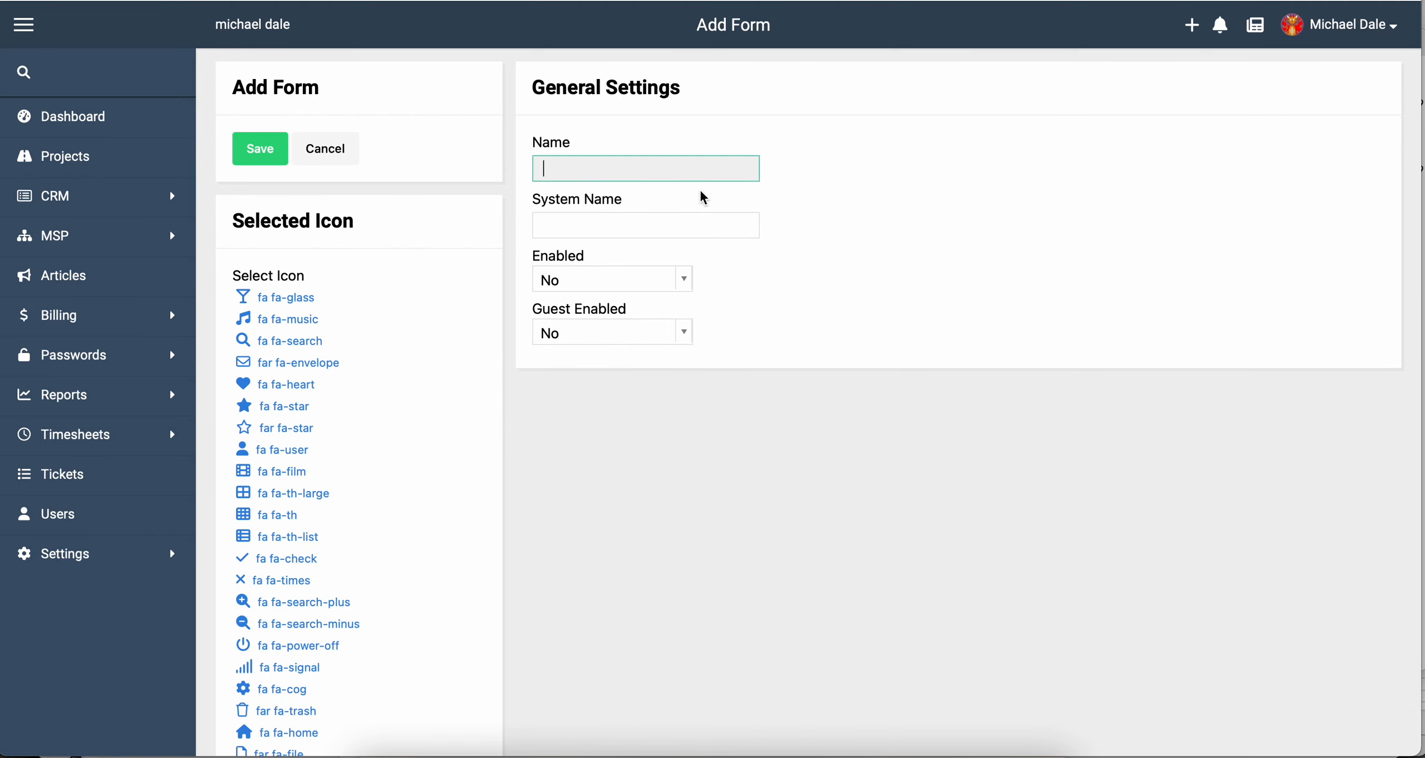
type("er")
key("Tab")
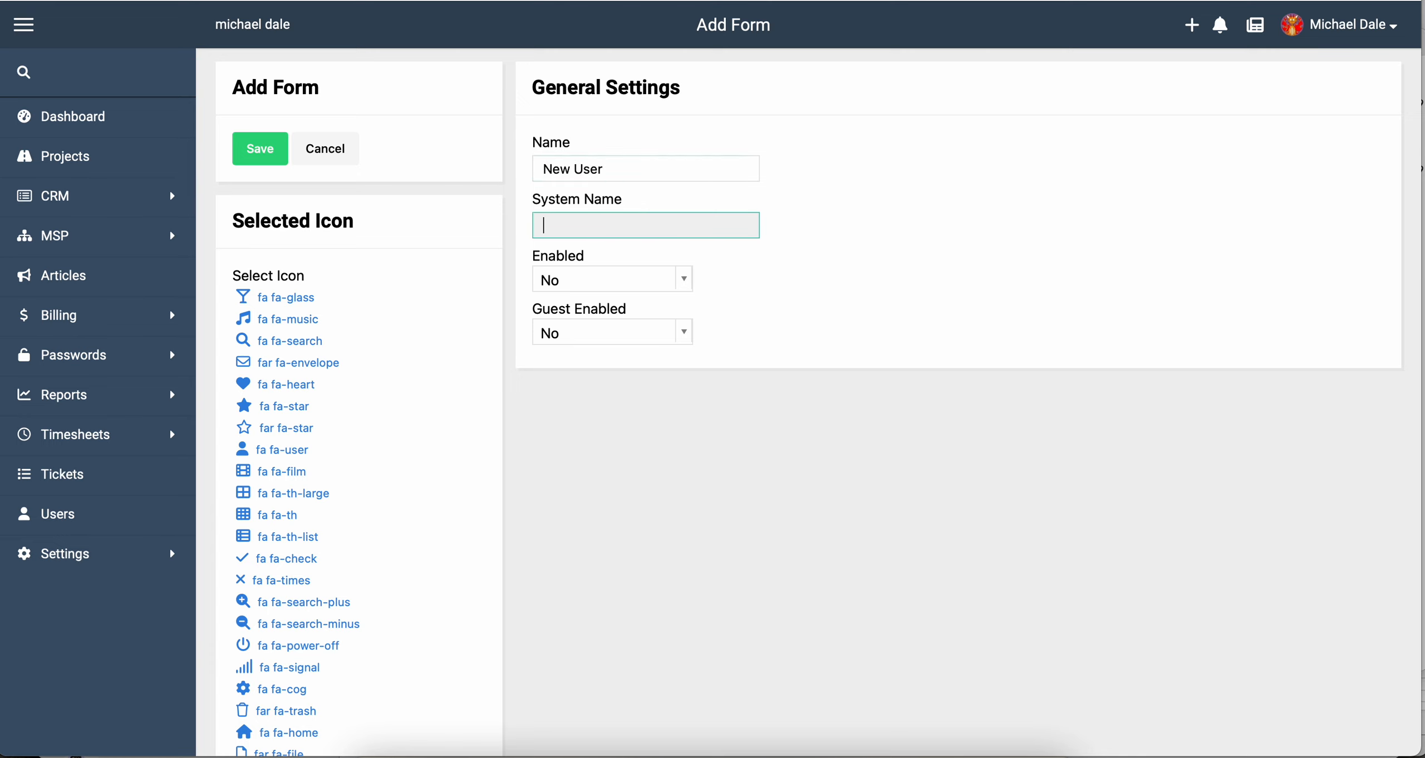
type("newuser")
left_click(767, 173)
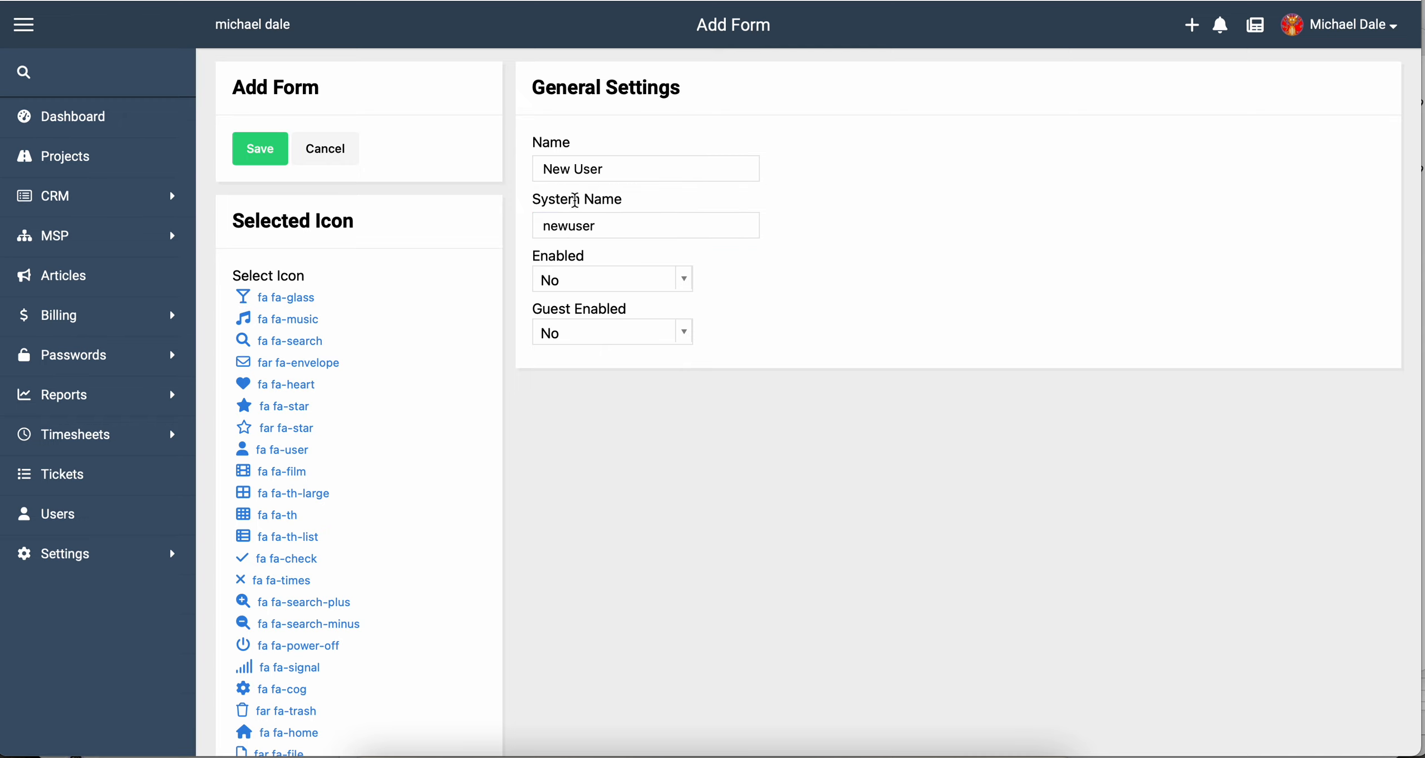
double_click(545, 227)
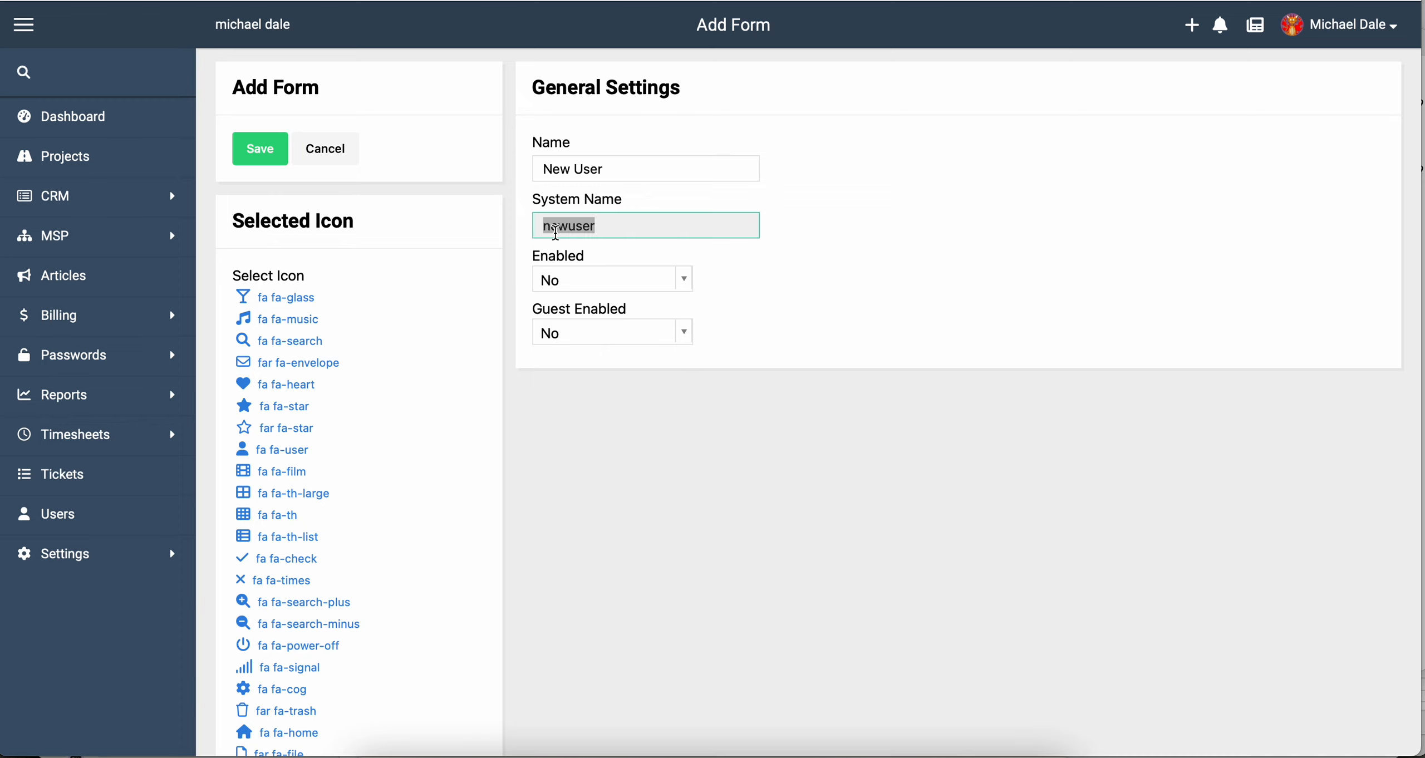
Set both Enabled and Guest Enabled to Yes.
left_click(817, 259)
left_click(574, 280)
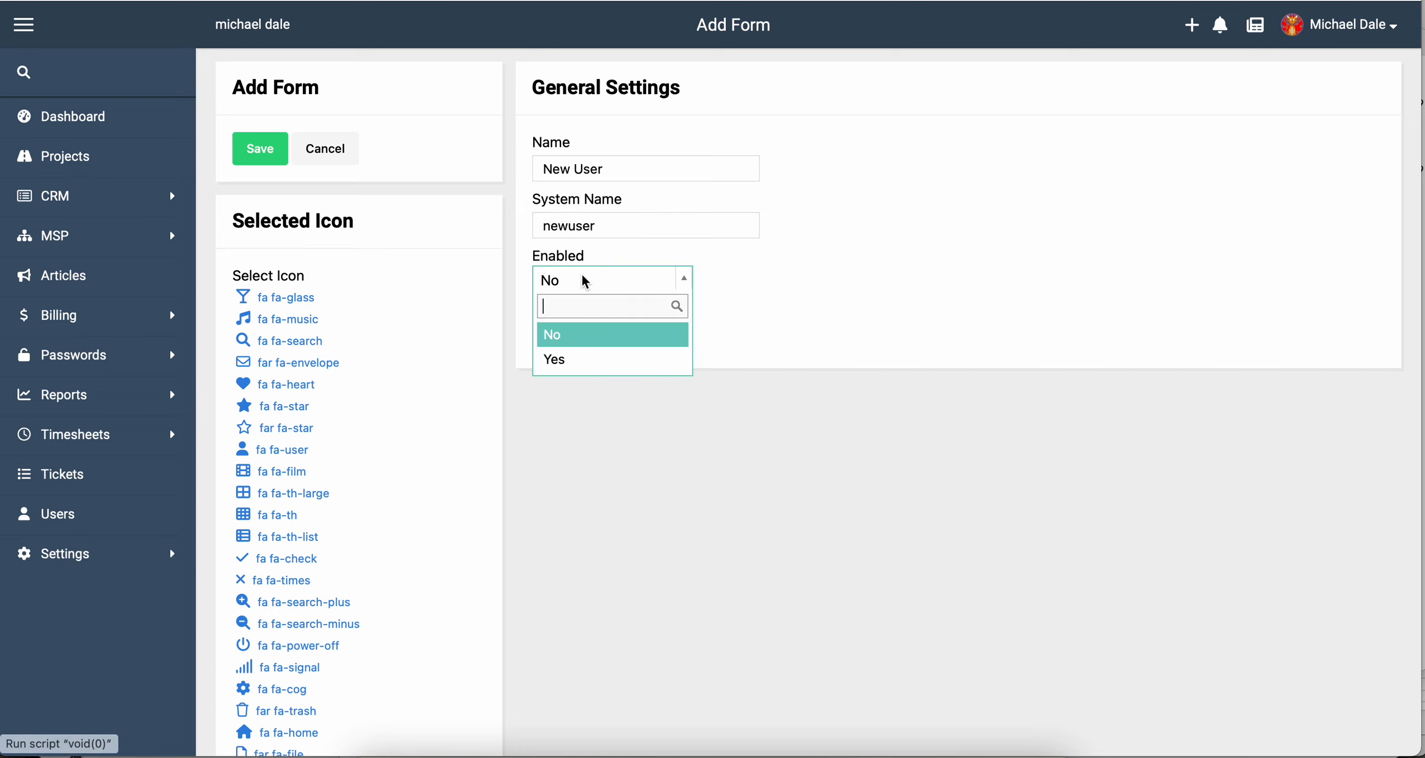
left_click(573, 357)
left_click(589, 331)
left_click(577, 411)
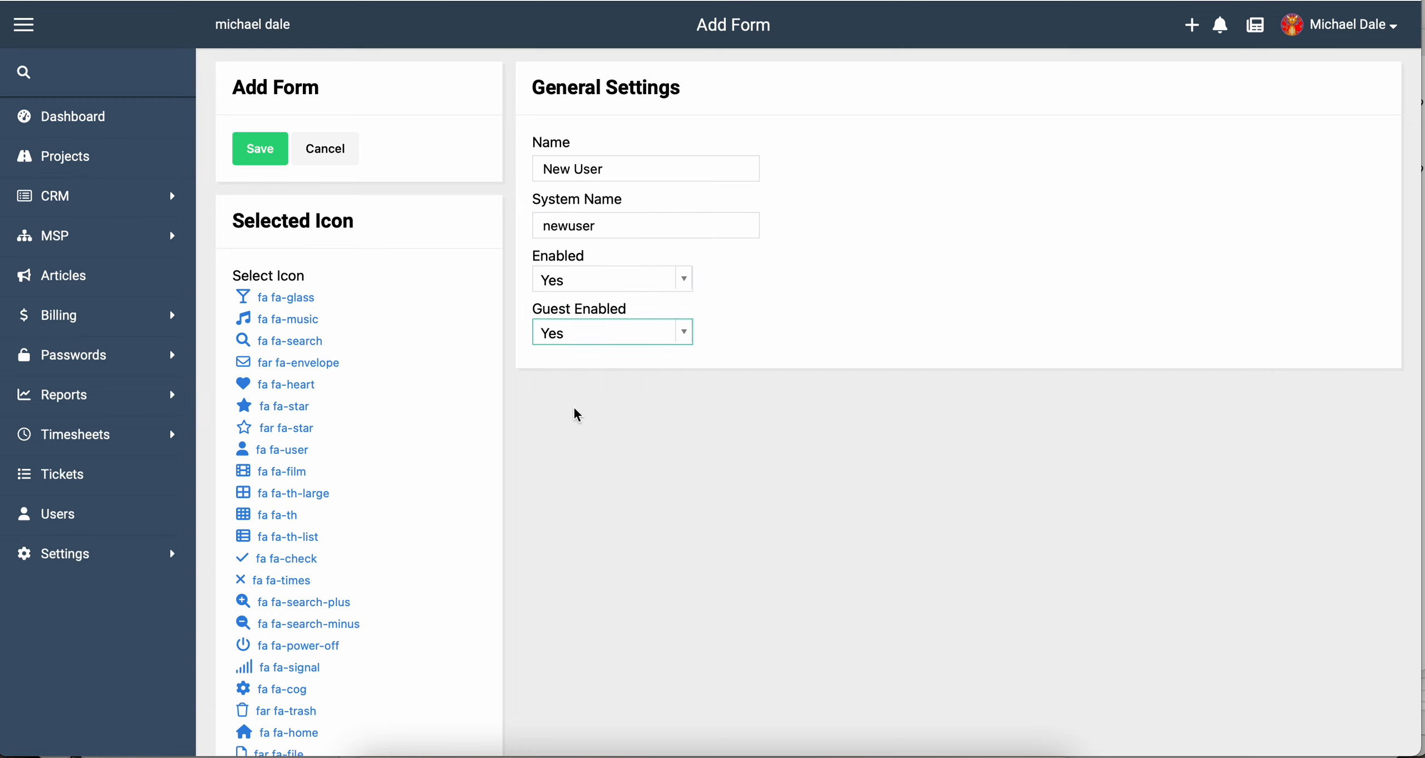
left_click(576, 415)
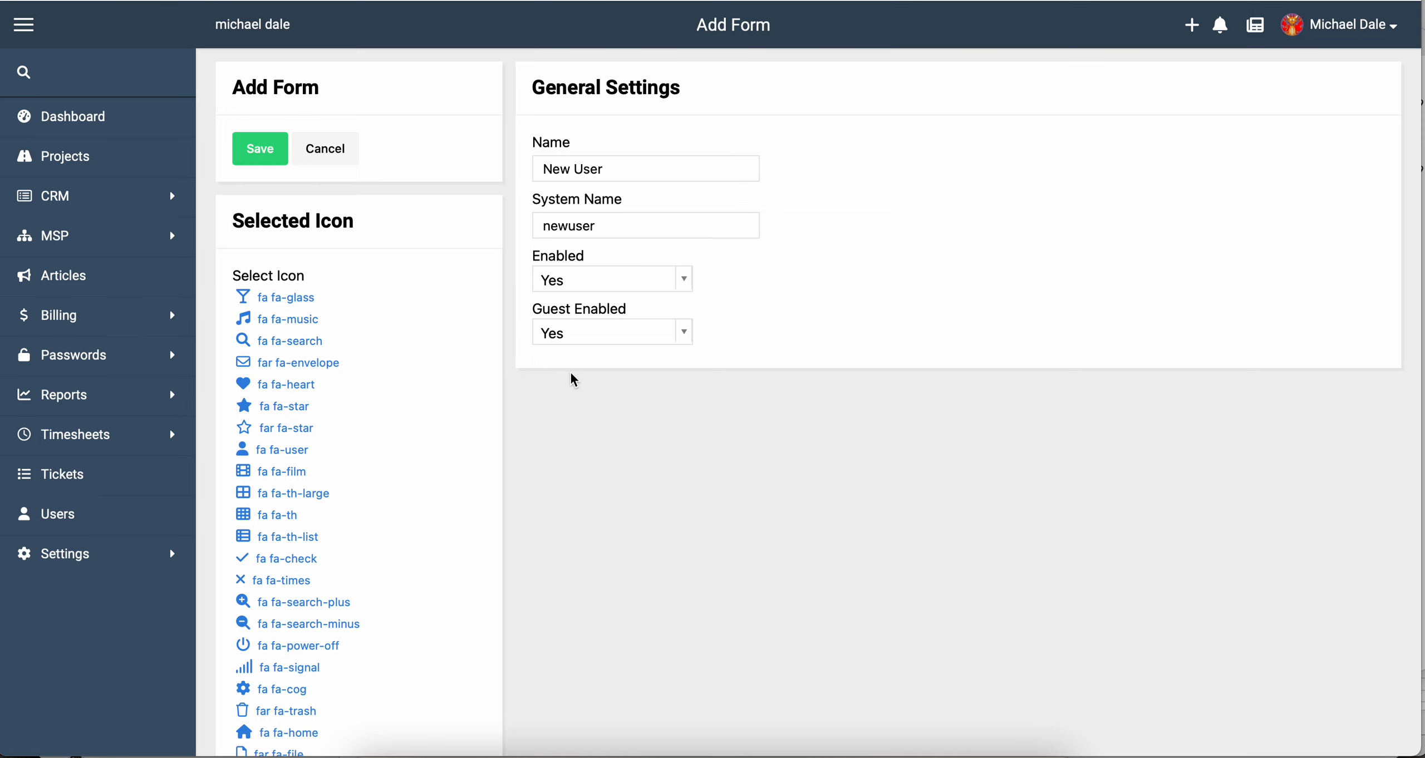
Choose the fa-download icon and save the form.
scroll(487, 512, "down", 6)
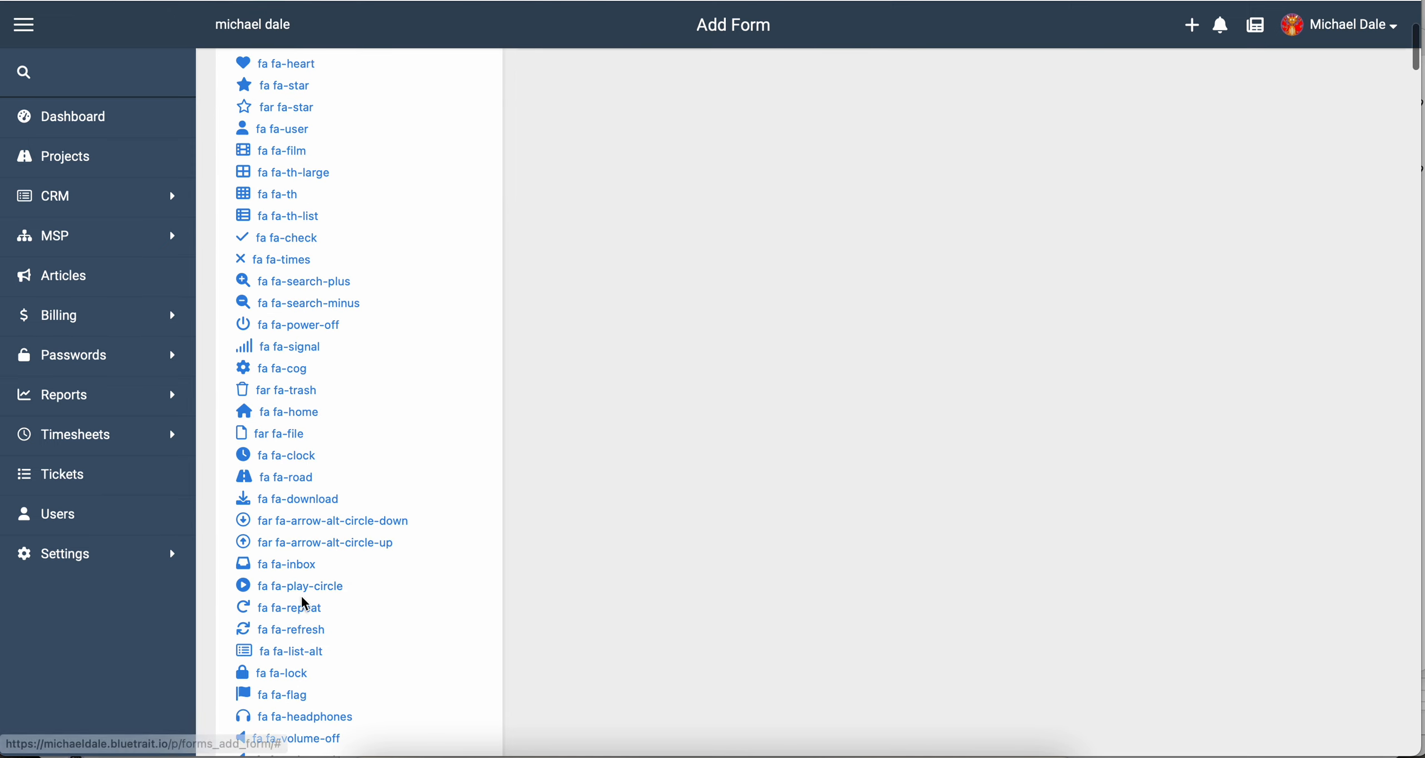
left_click(290, 499)
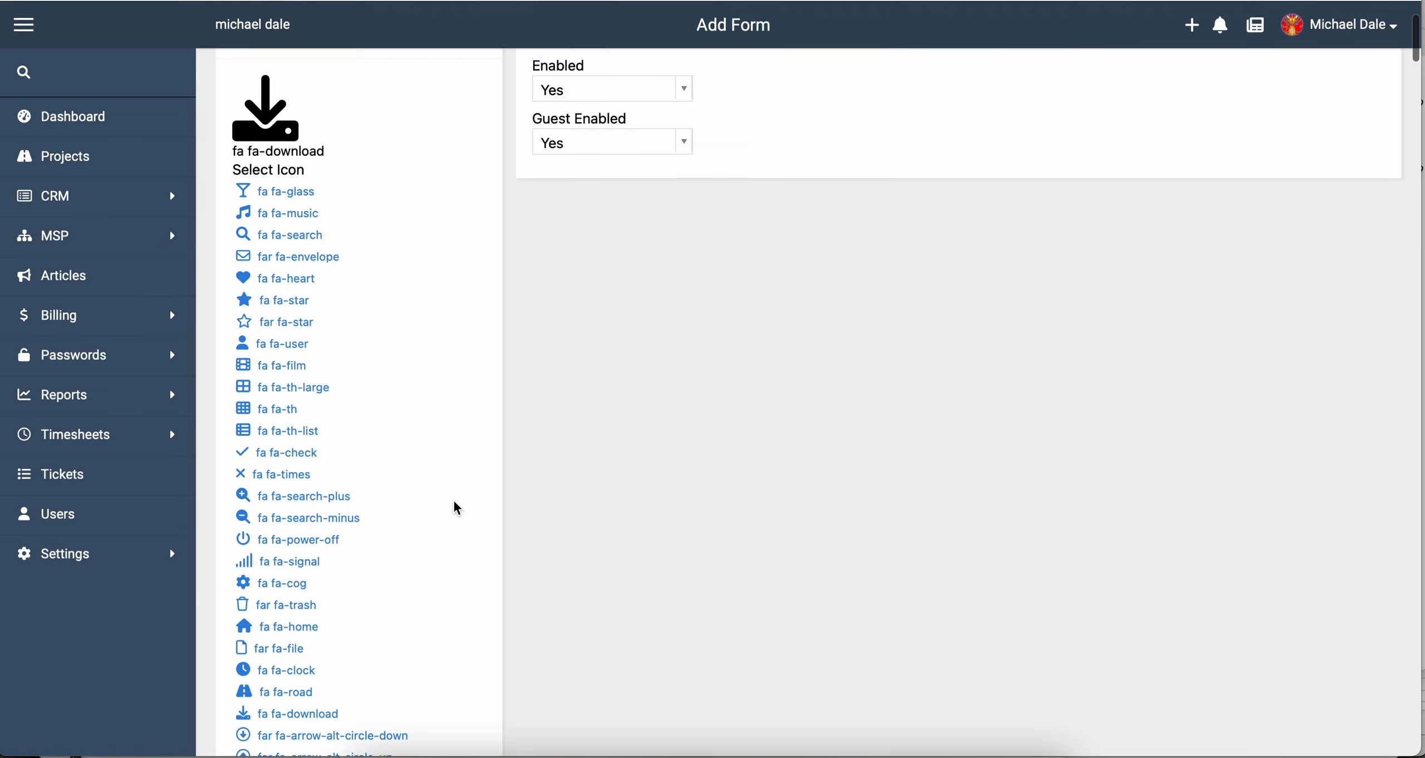
scroll(453, 502, "up", 4)
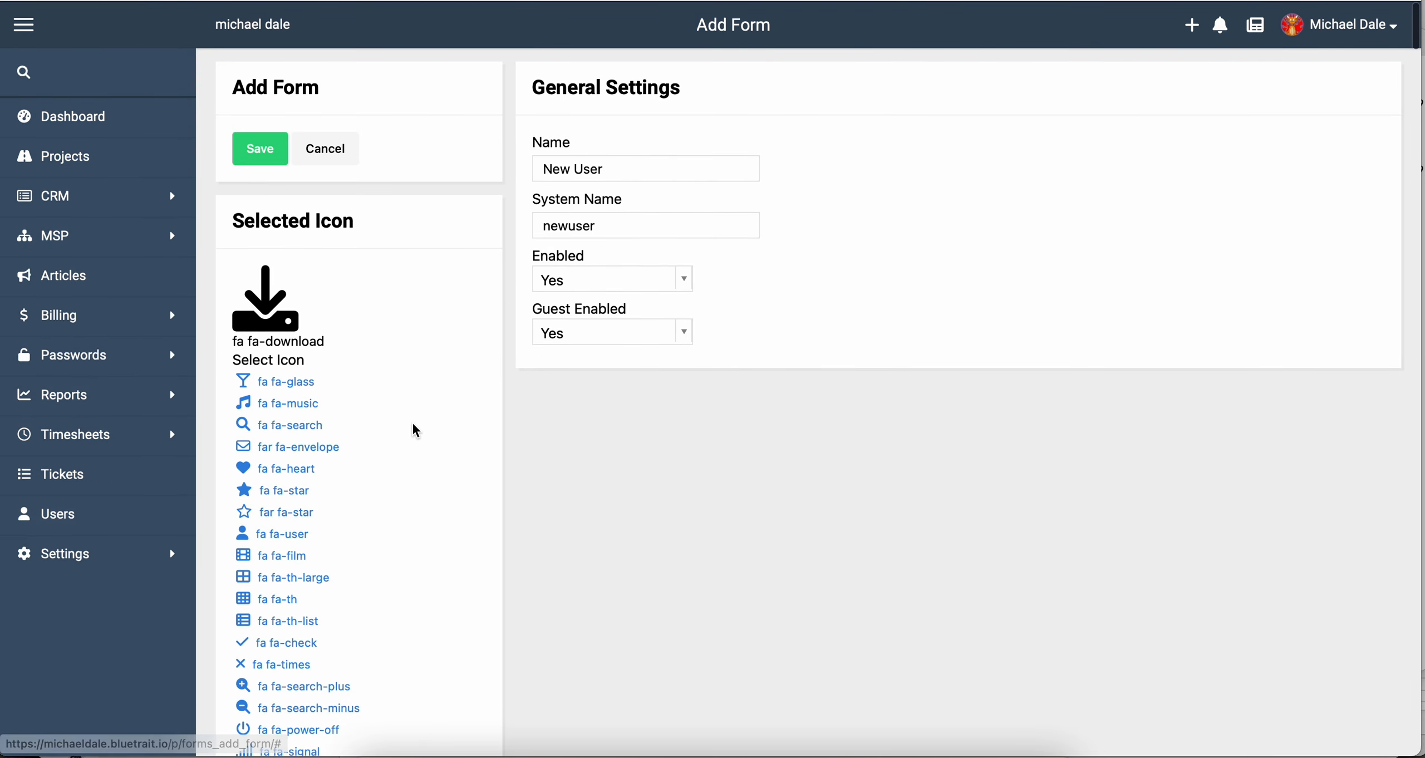
left_click(258, 165)
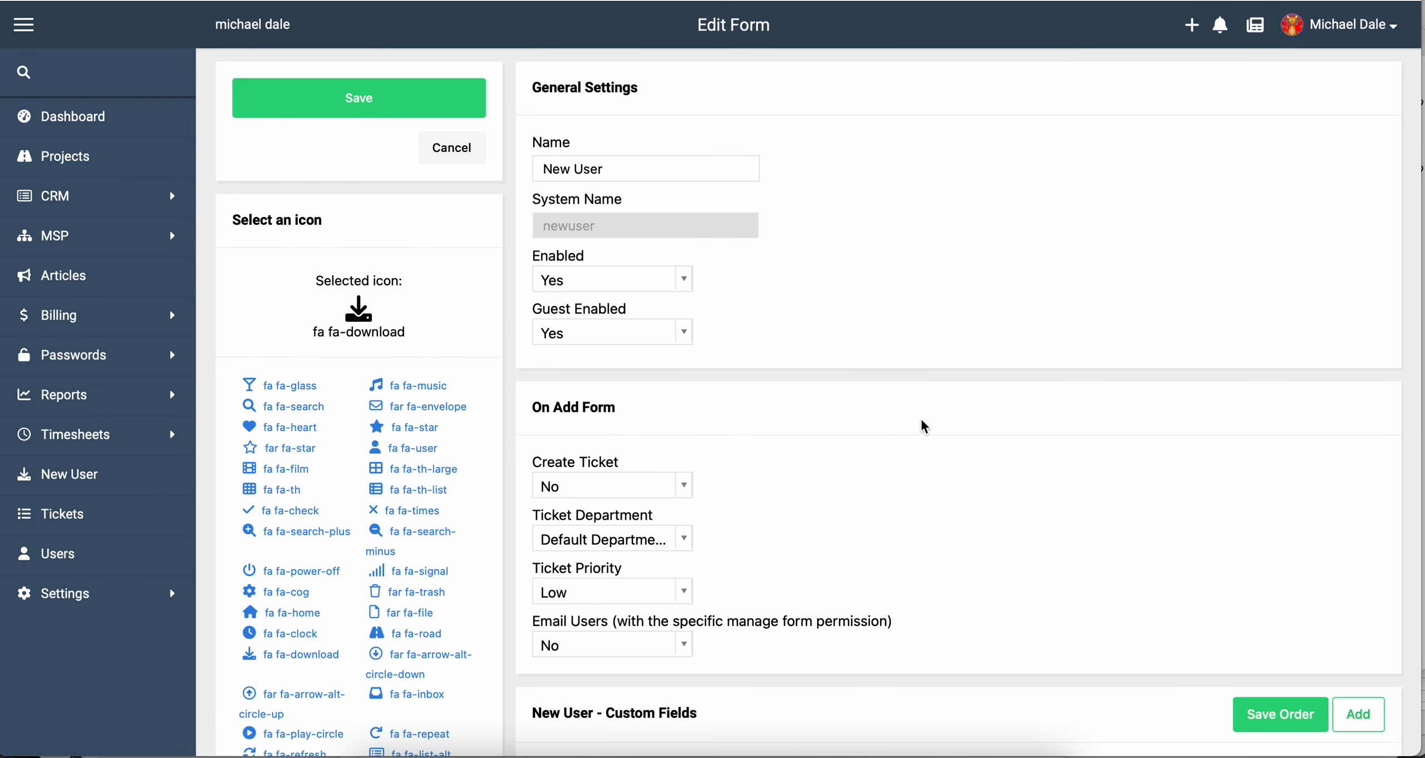
Have submissions create Medium-priority tickets in the Default Department, leaving manager e-mail off.
scroll(922, 421, "down", 3)
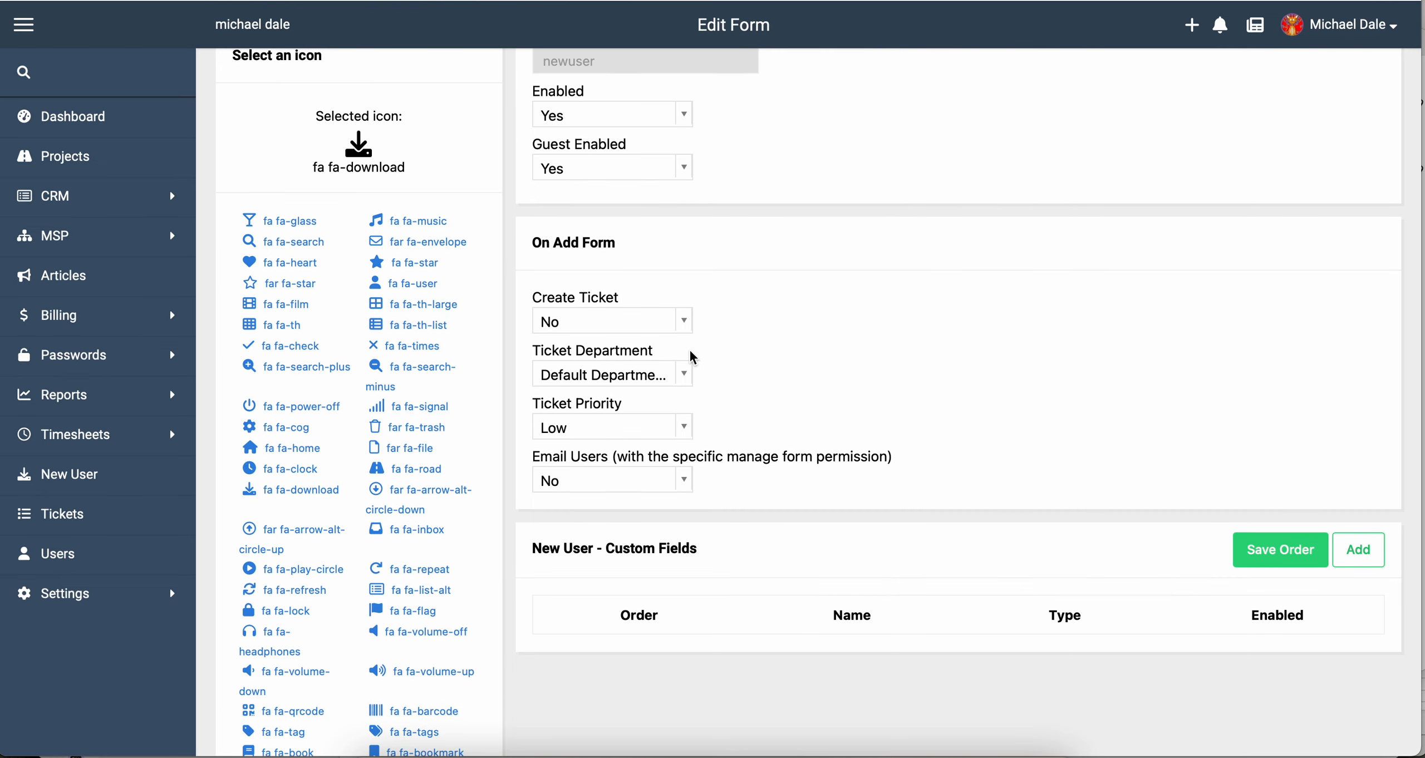
scroll(689, 357, "up", 1)
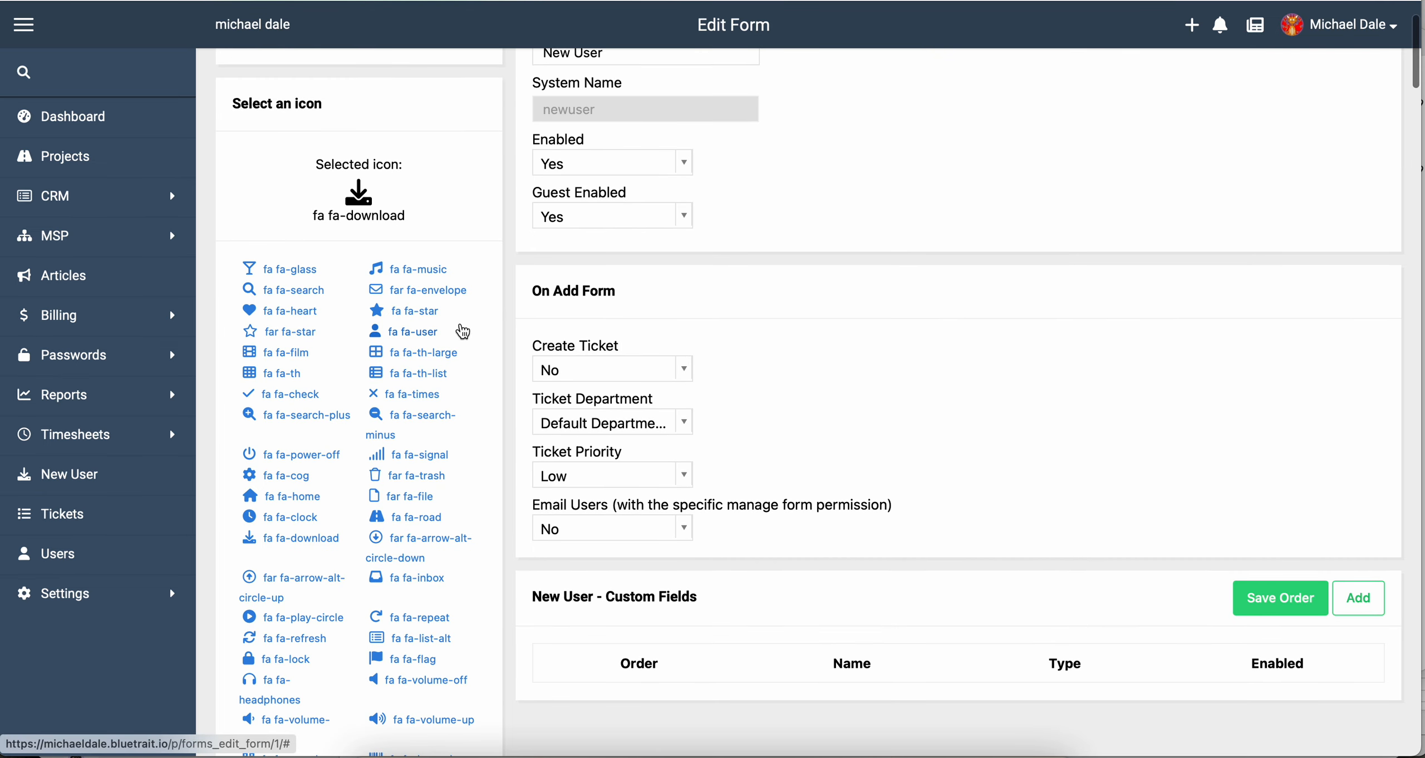
left_click(588, 381)
left_click(579, 450)
left_click(588, 424)
left_click(592, 474)
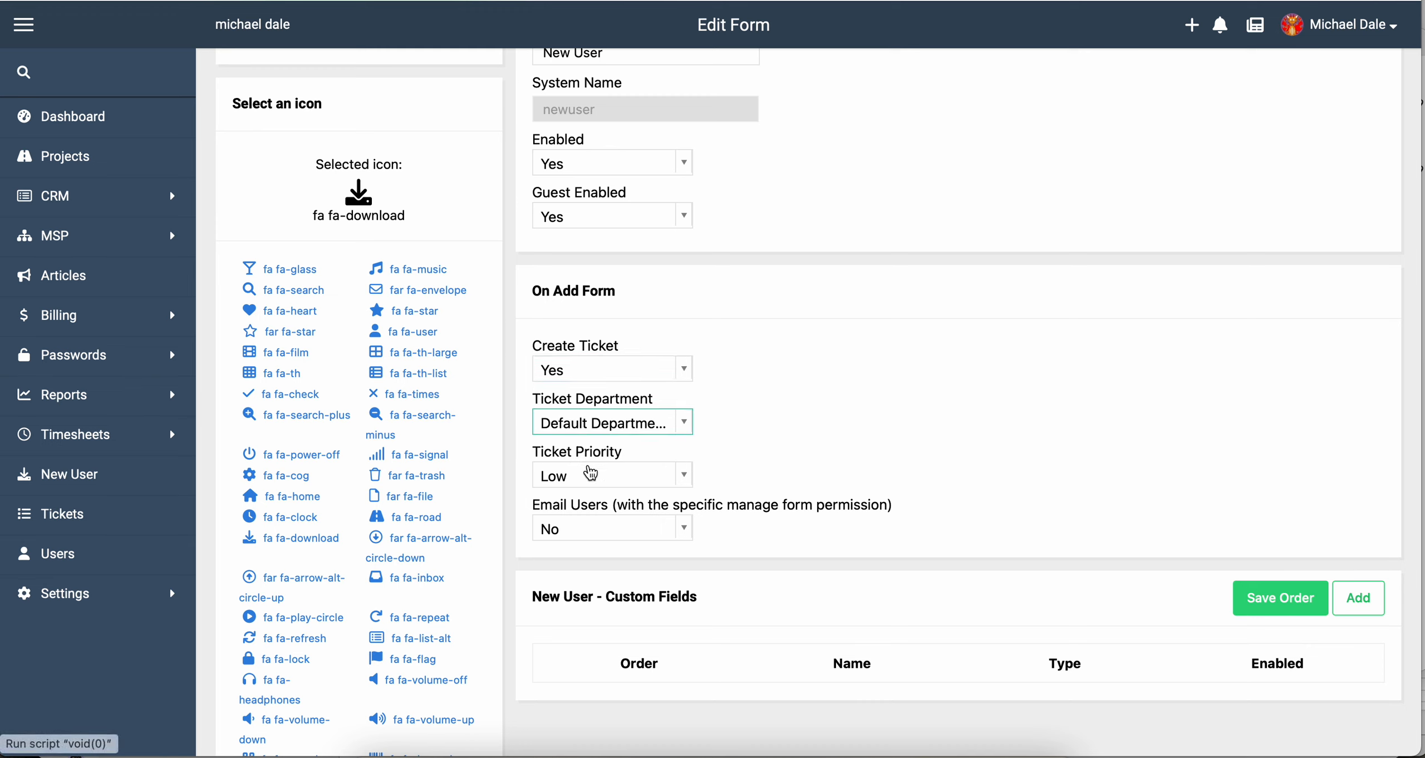
left_click(591, 473)
left_click(629, 549)
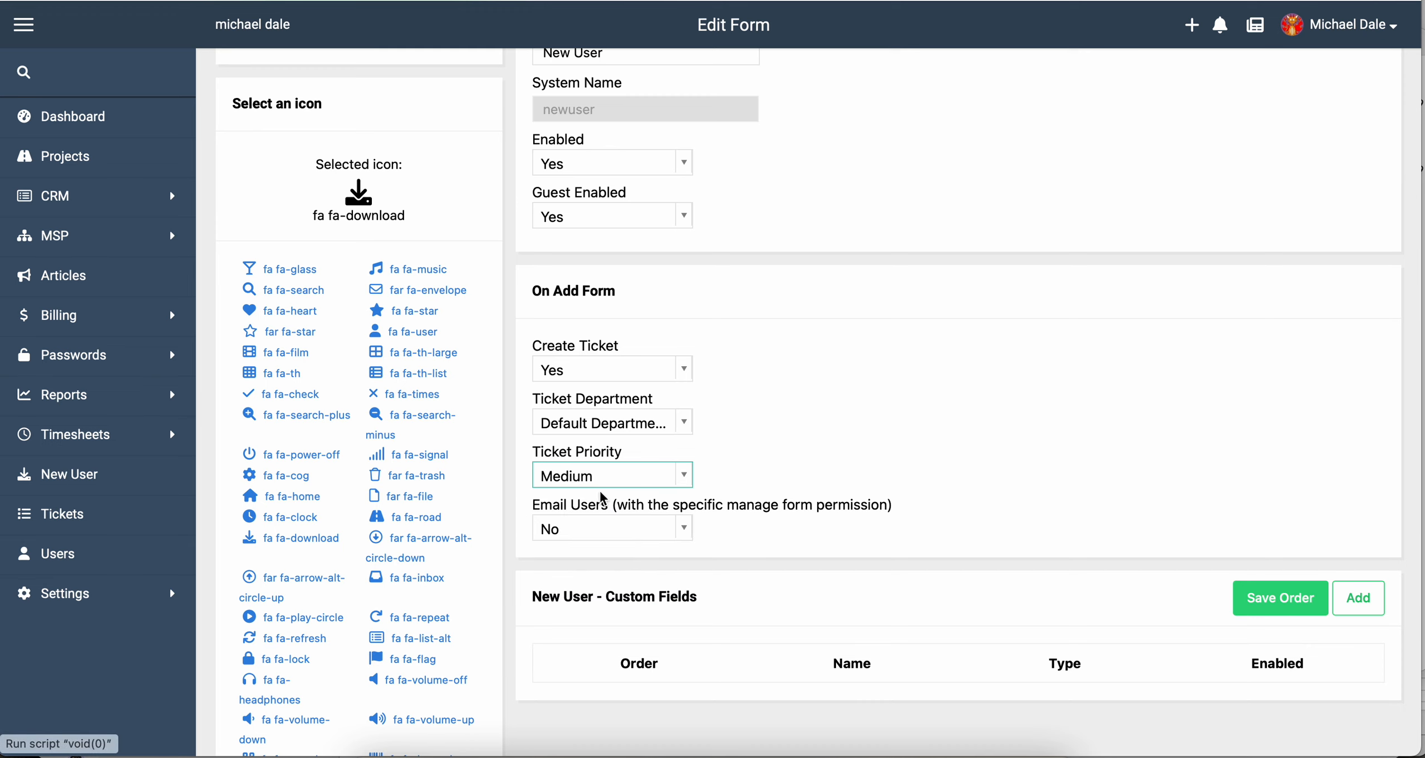
left_click(602, 530)
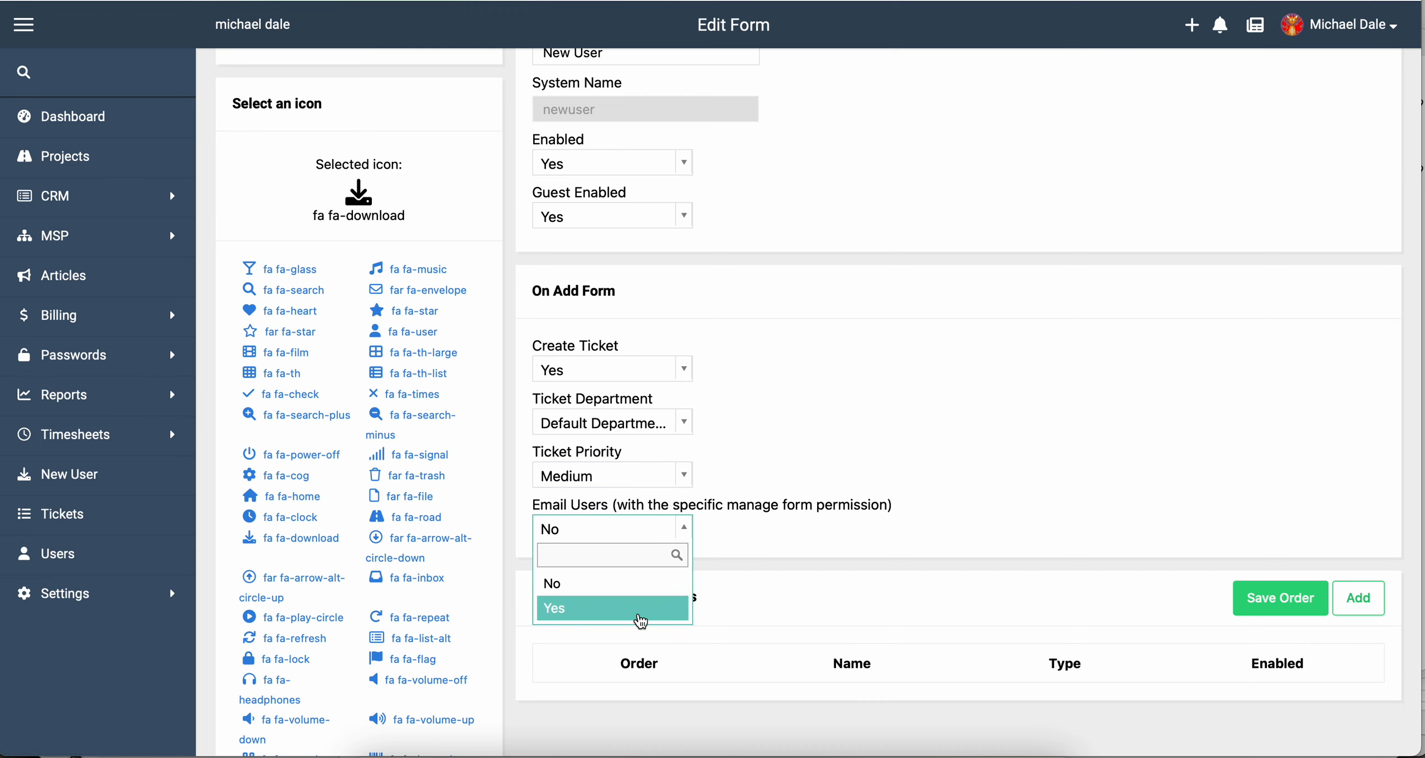
left_click(841, 468)
scroll(632, 275, "up", 3)
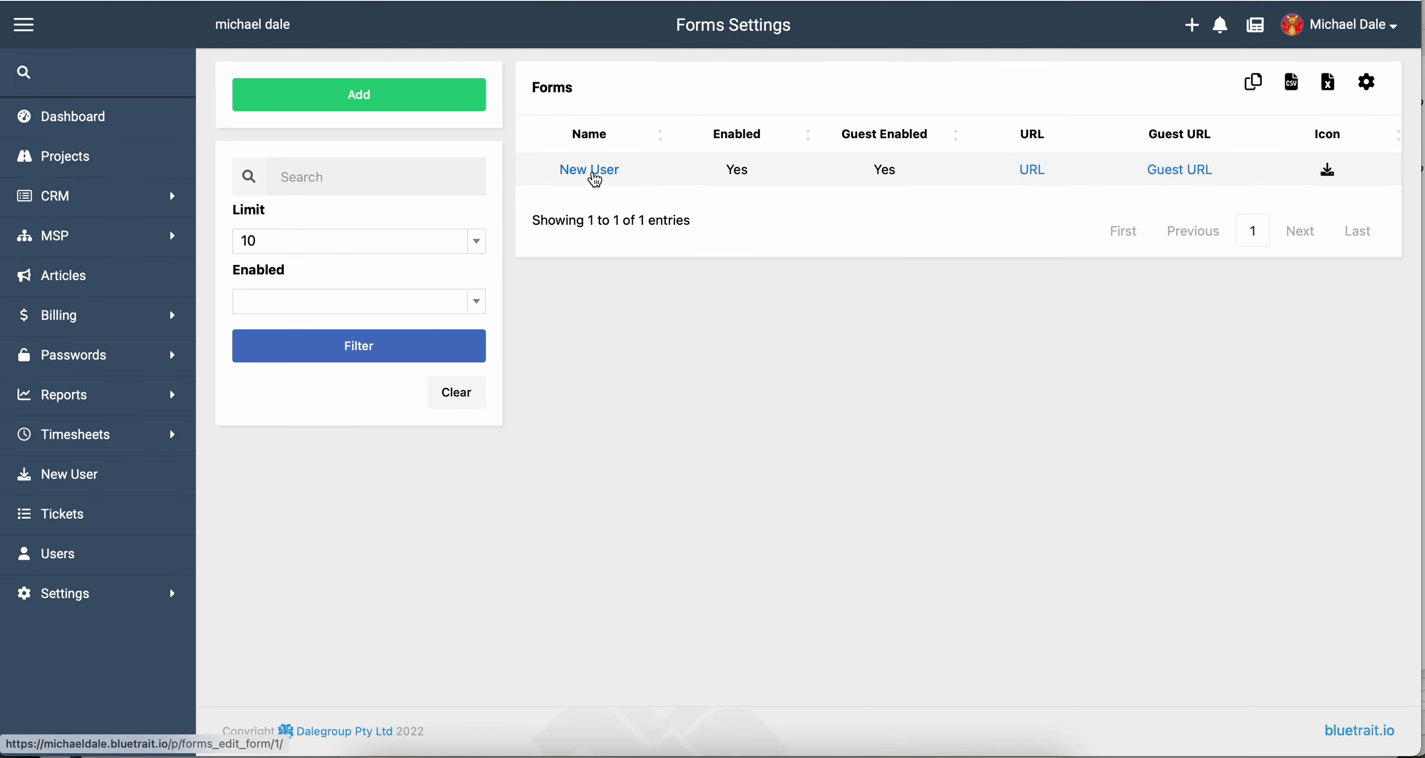
Edit the New User form and start a custom field named 'Username'.
left_click(591, 174)
scroll(1225, 416, "down", 10)
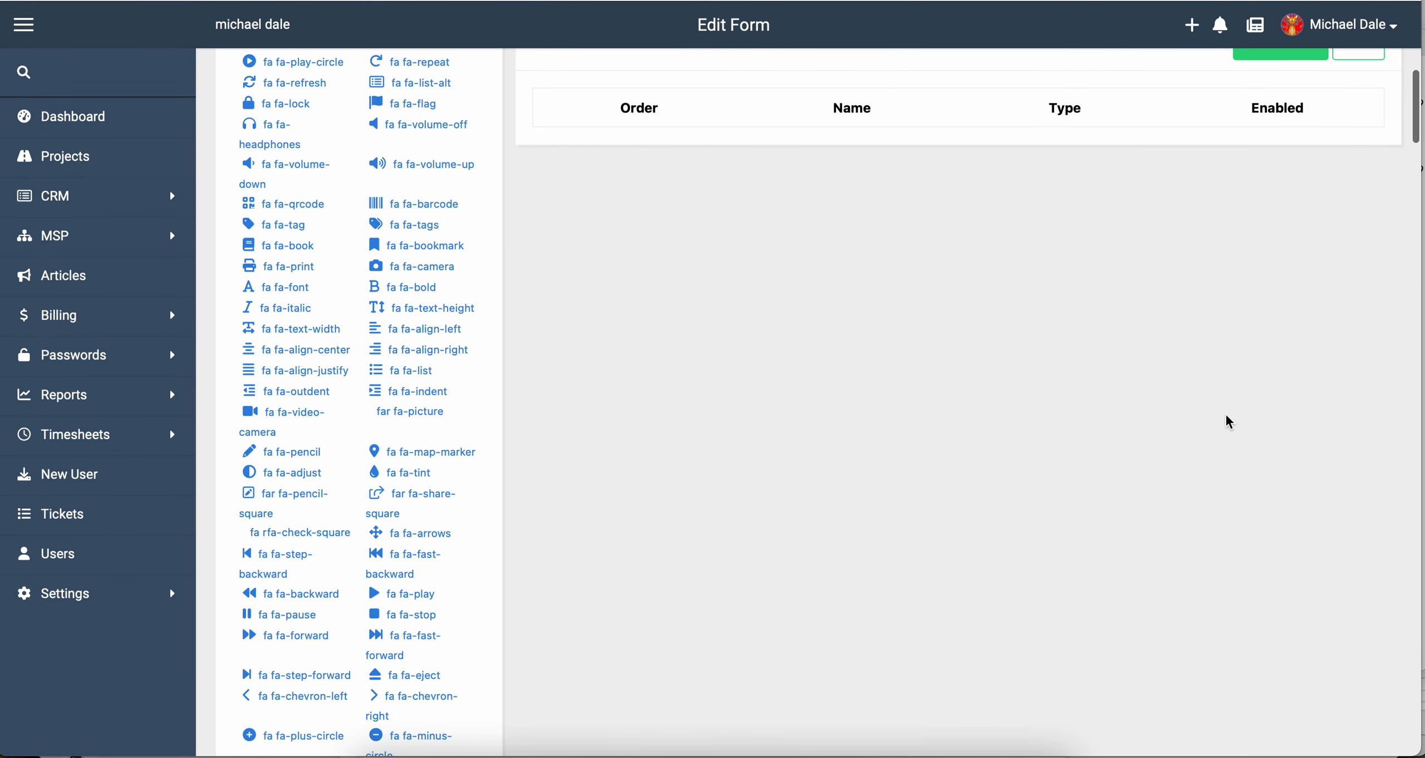
scroll(1027, 350, "up", 3)
left_click(1364, 223)
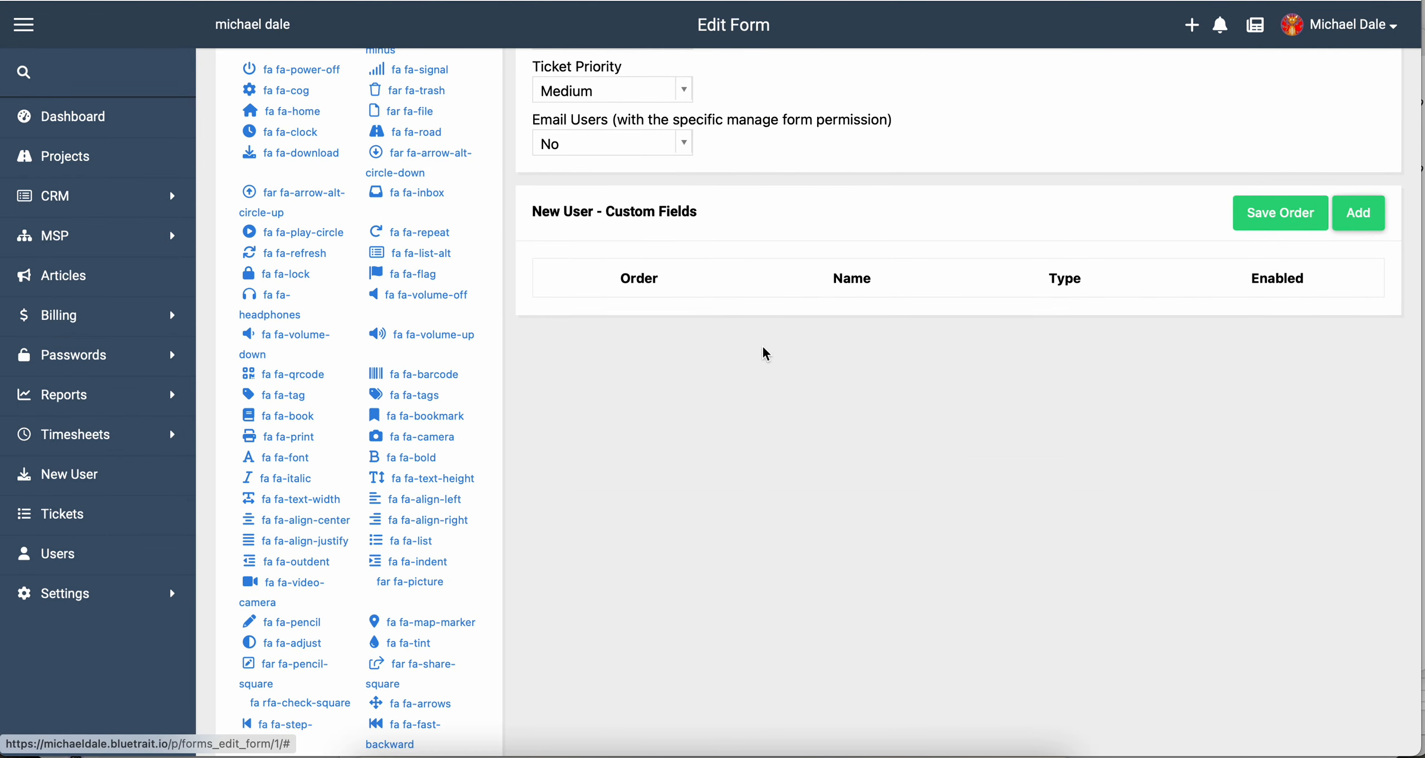
left_click(599, 173)
type("Mic")
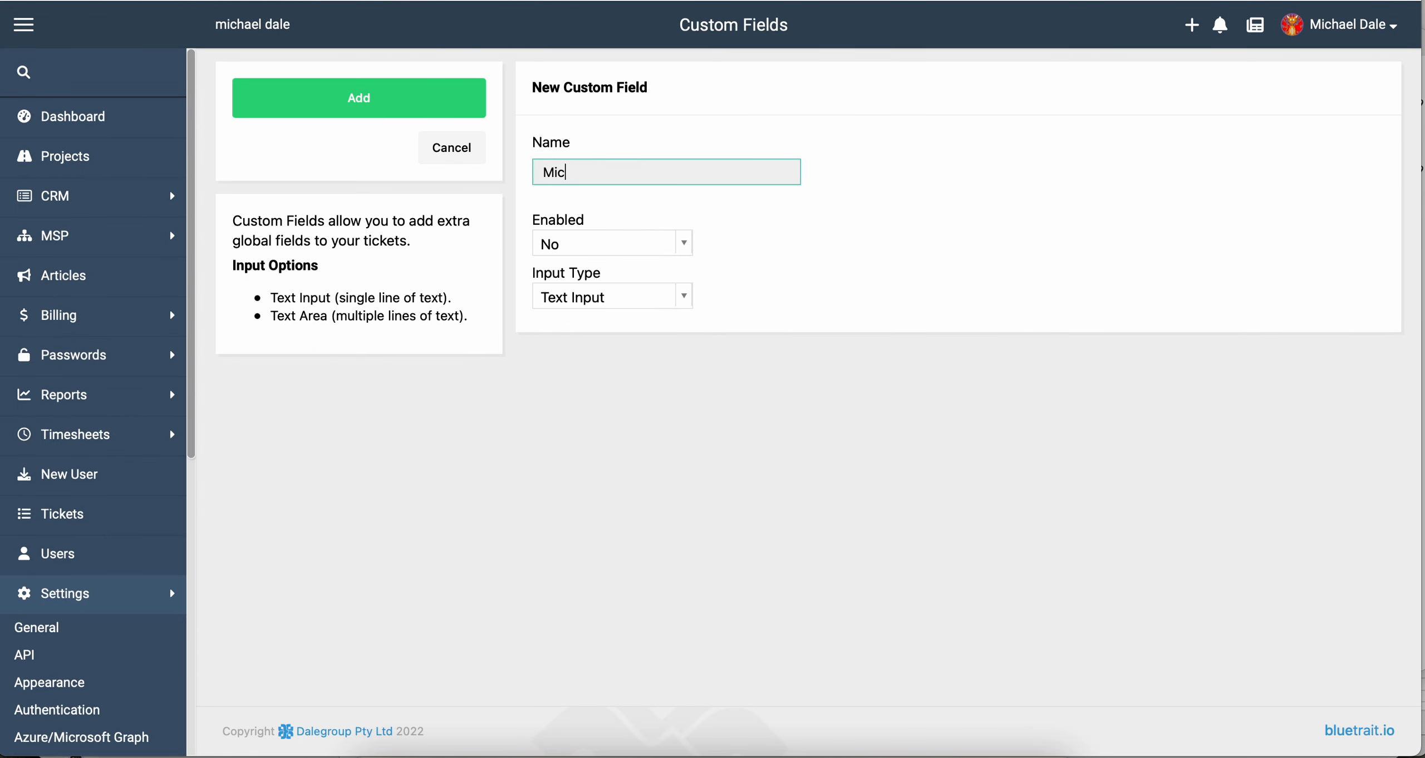
key("BackSpace")
key("BackSpace")
key("BackSpace")
type("Username")
Enable the Username field, add it, and reopen the New User form.
key("Tab")
key("Down")
key("Down")
key("Return")
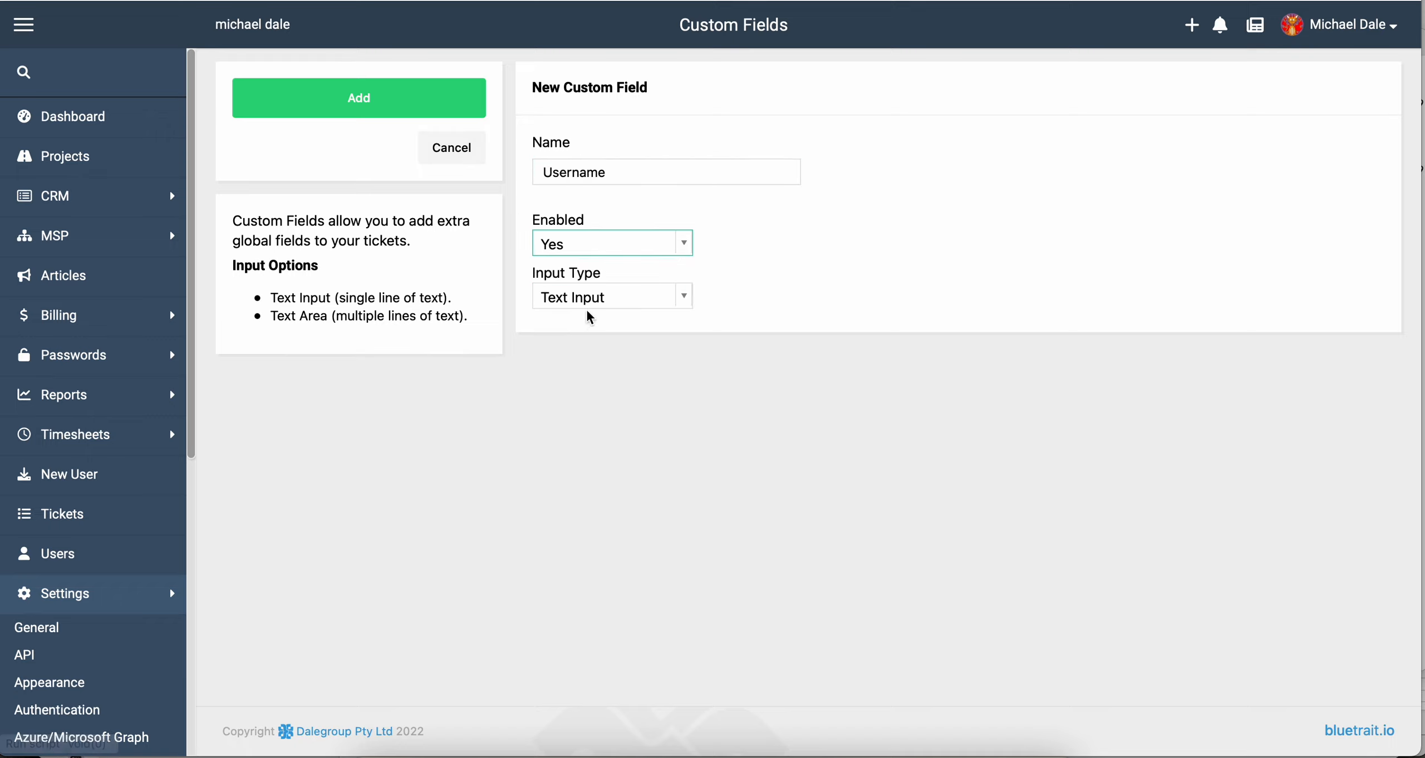
left_click(415, 117)
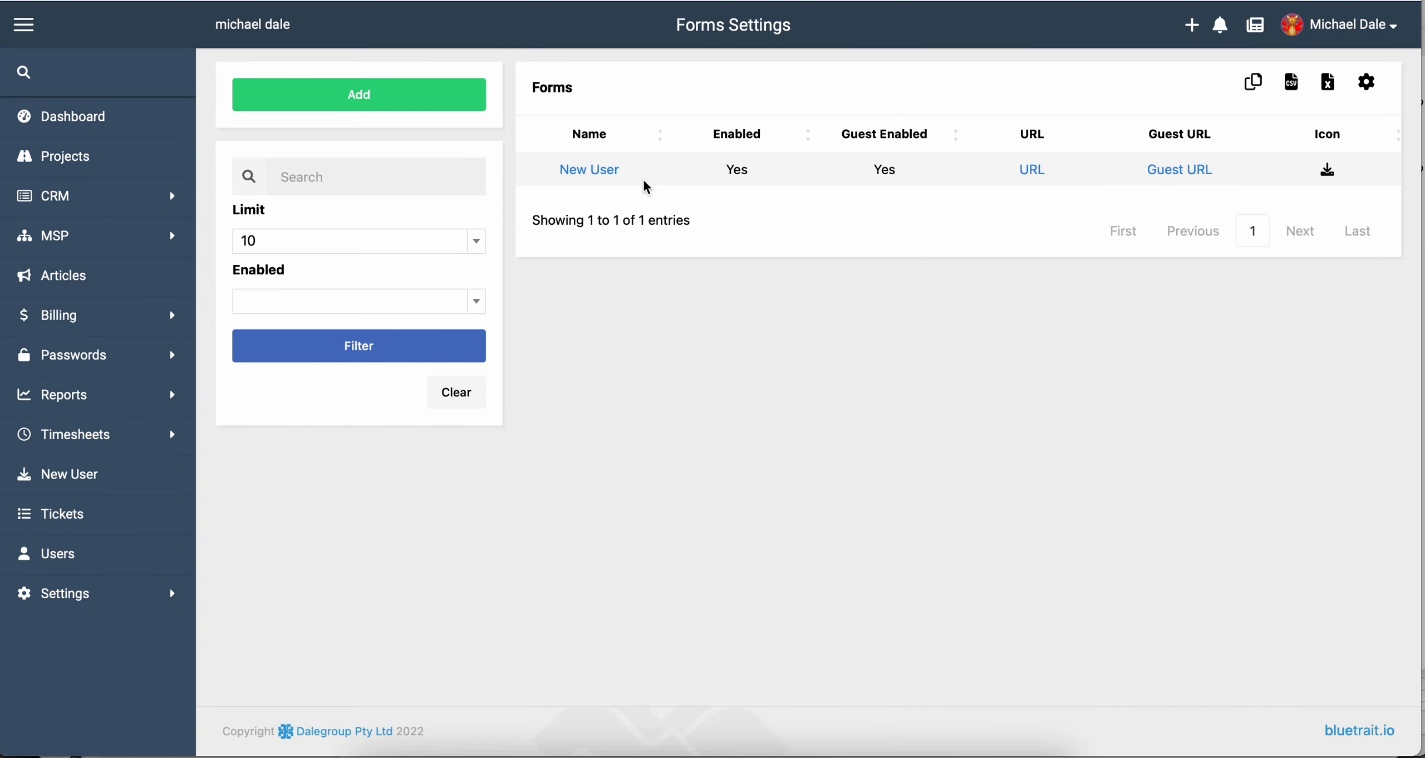
left_click(611, 174)
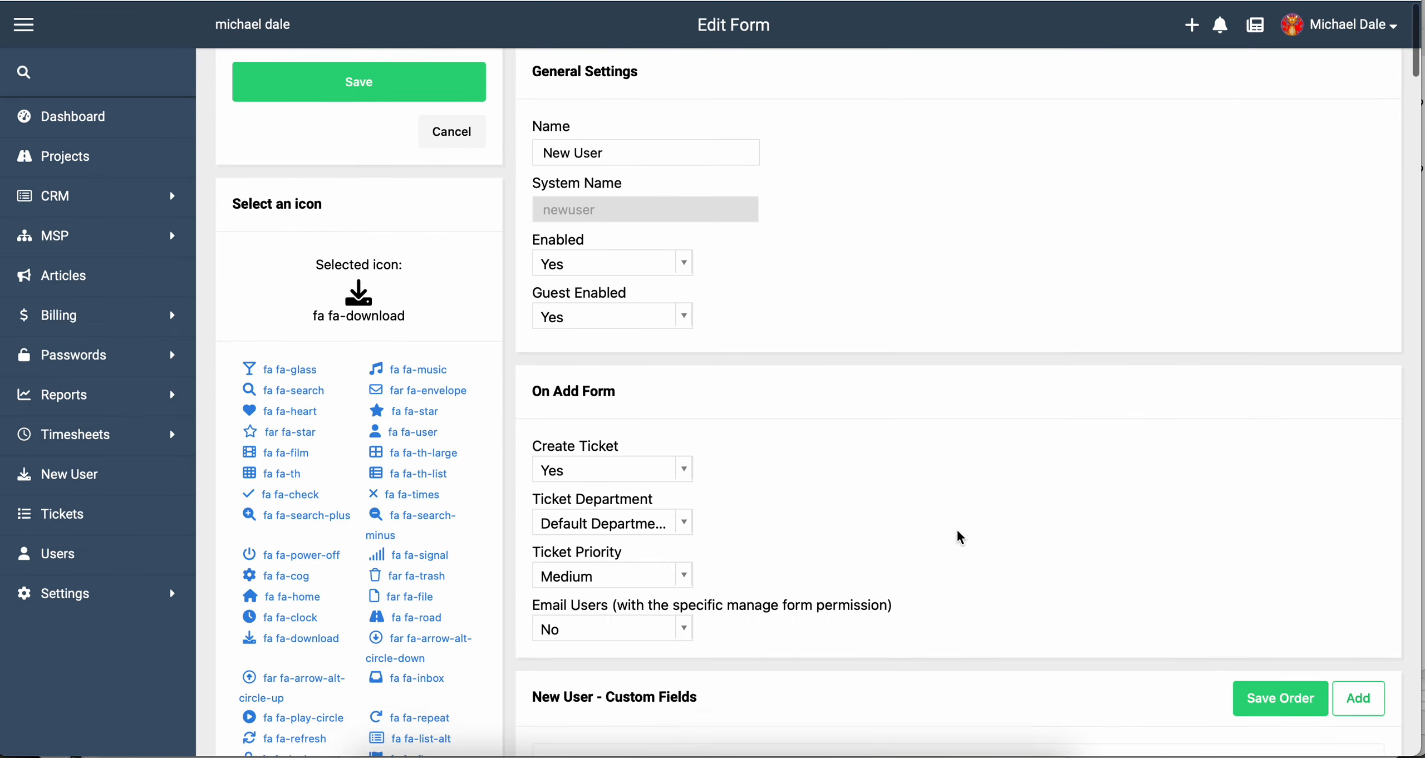
Start a custom field named 'Requires new computer' and enable it.
scroll(1290, 423, "down", 8)
left_click(1352, 270)
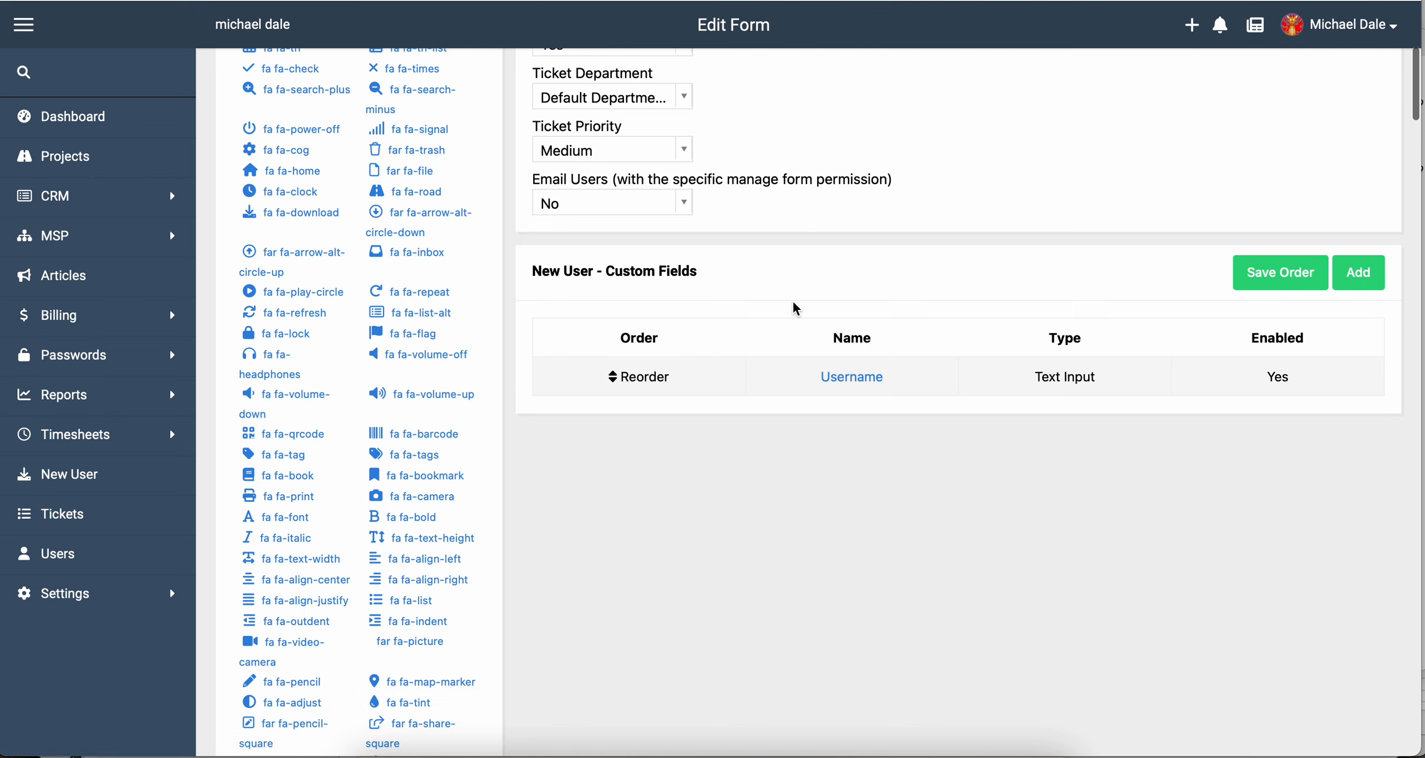
left_click(573, 169)
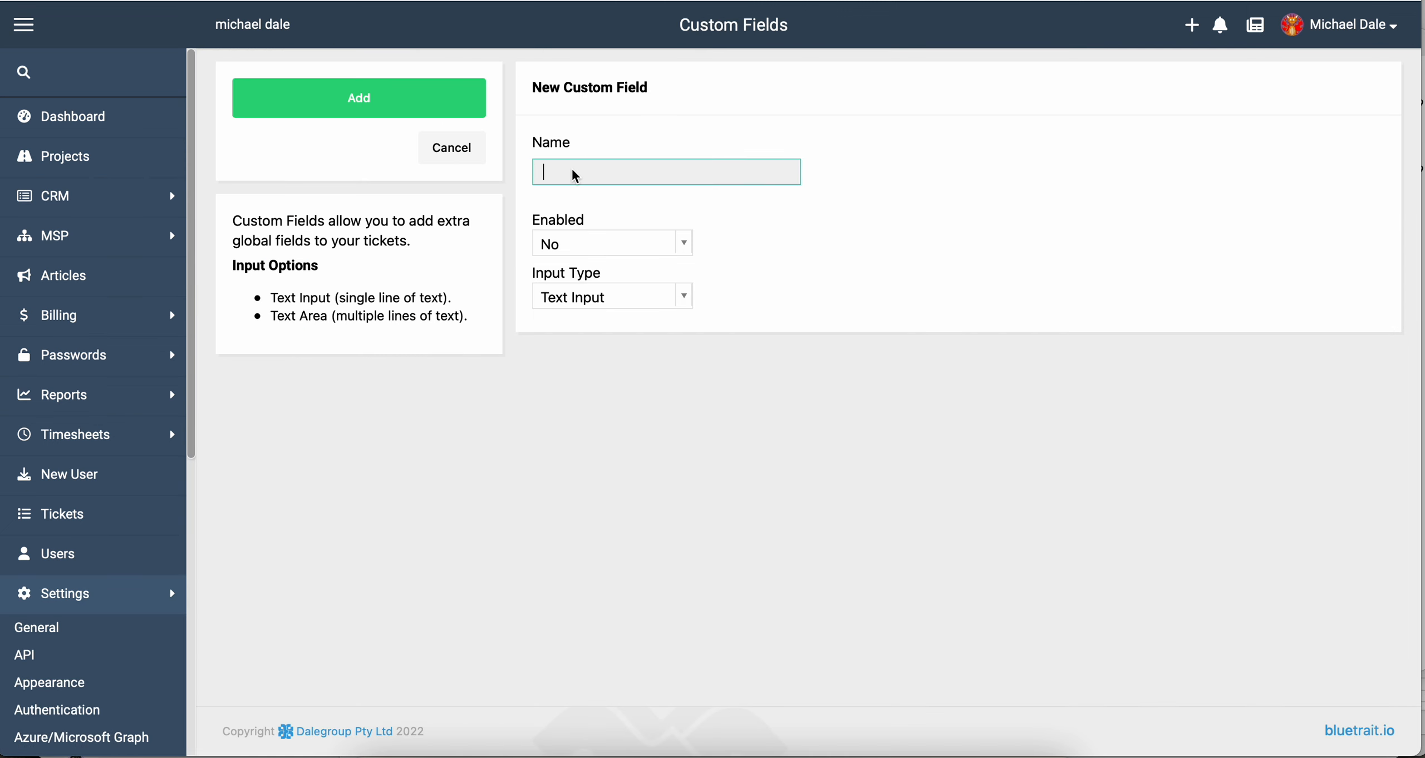
type("Requires new computer")
left_click(590, 244)
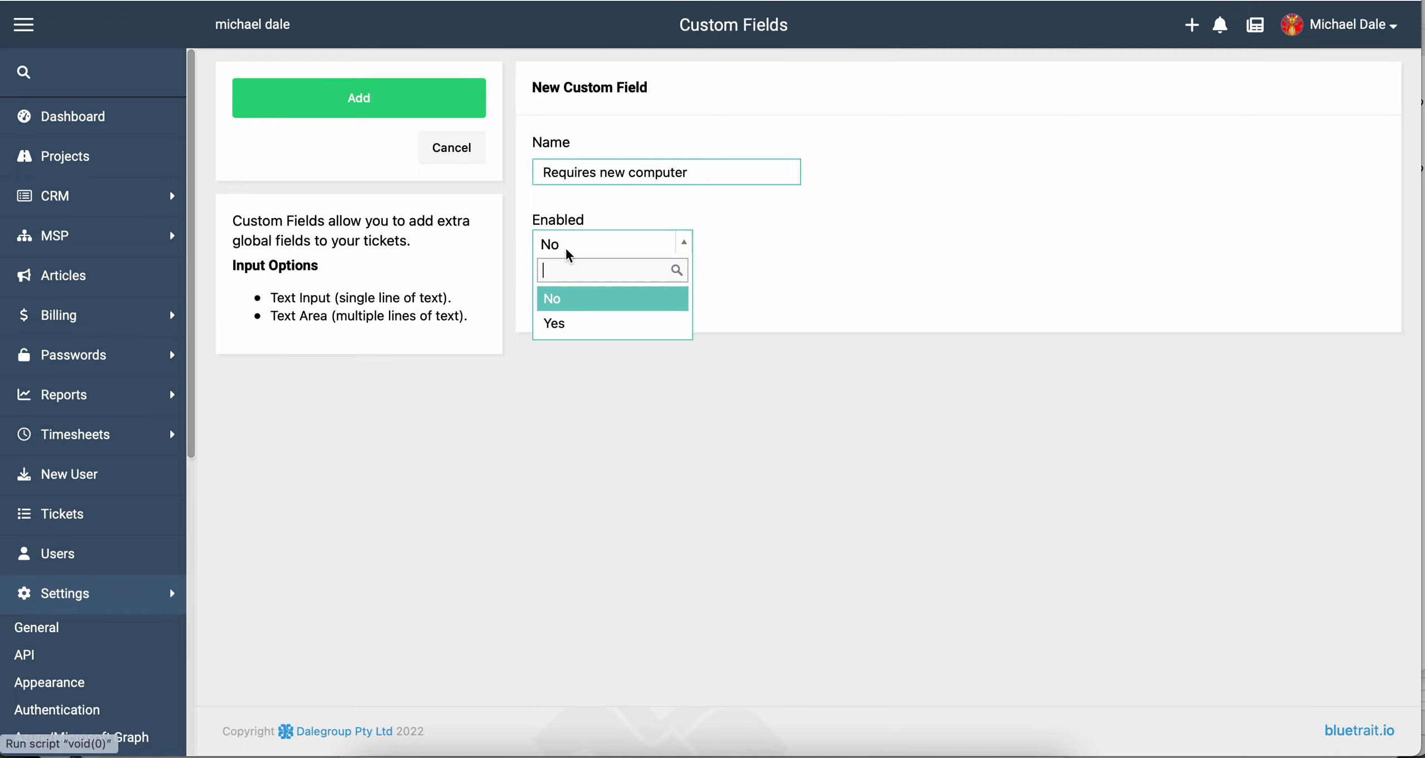
left_click(560, 322)
Make it a Drop Down with options Yes and No, and save the field.
left_click(574, 297)
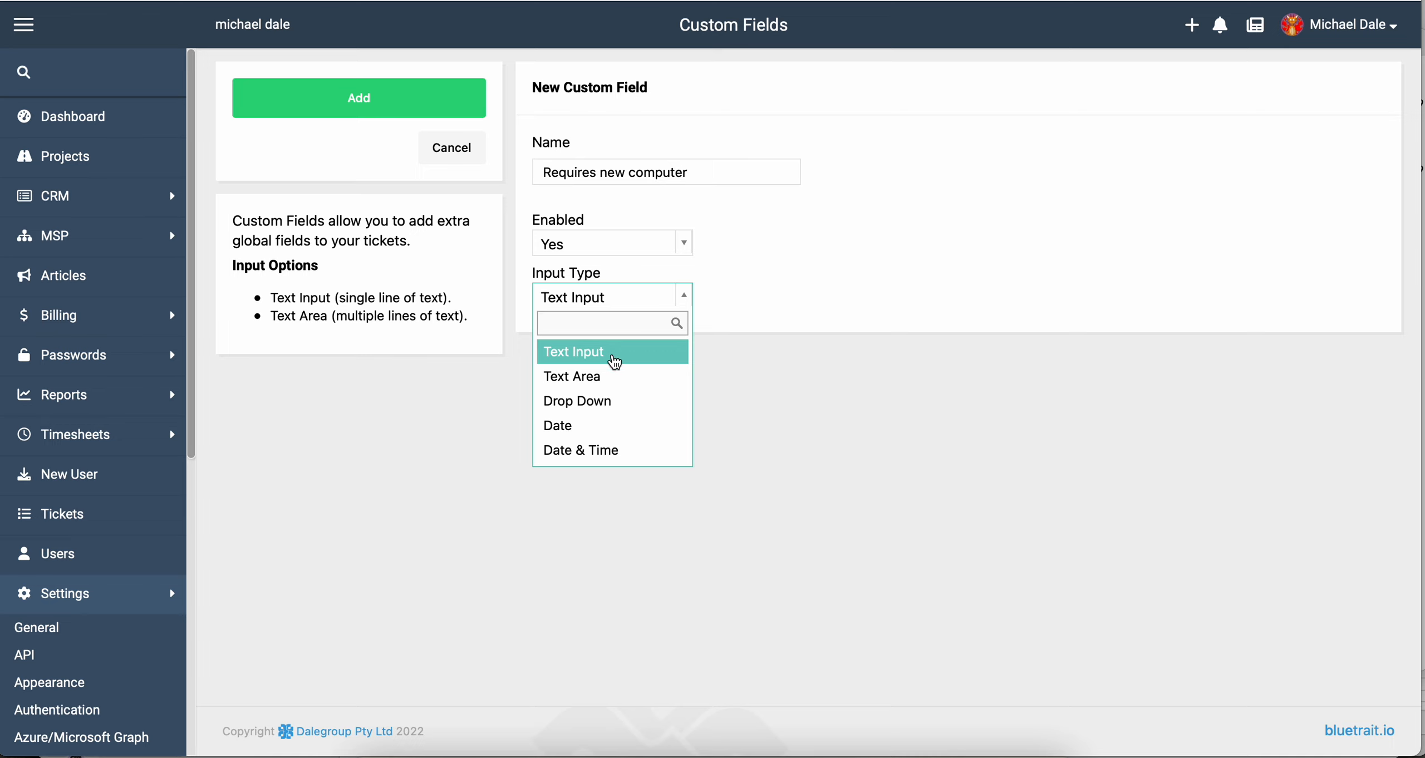
left_click(607, 401)
left_click(631, 426)
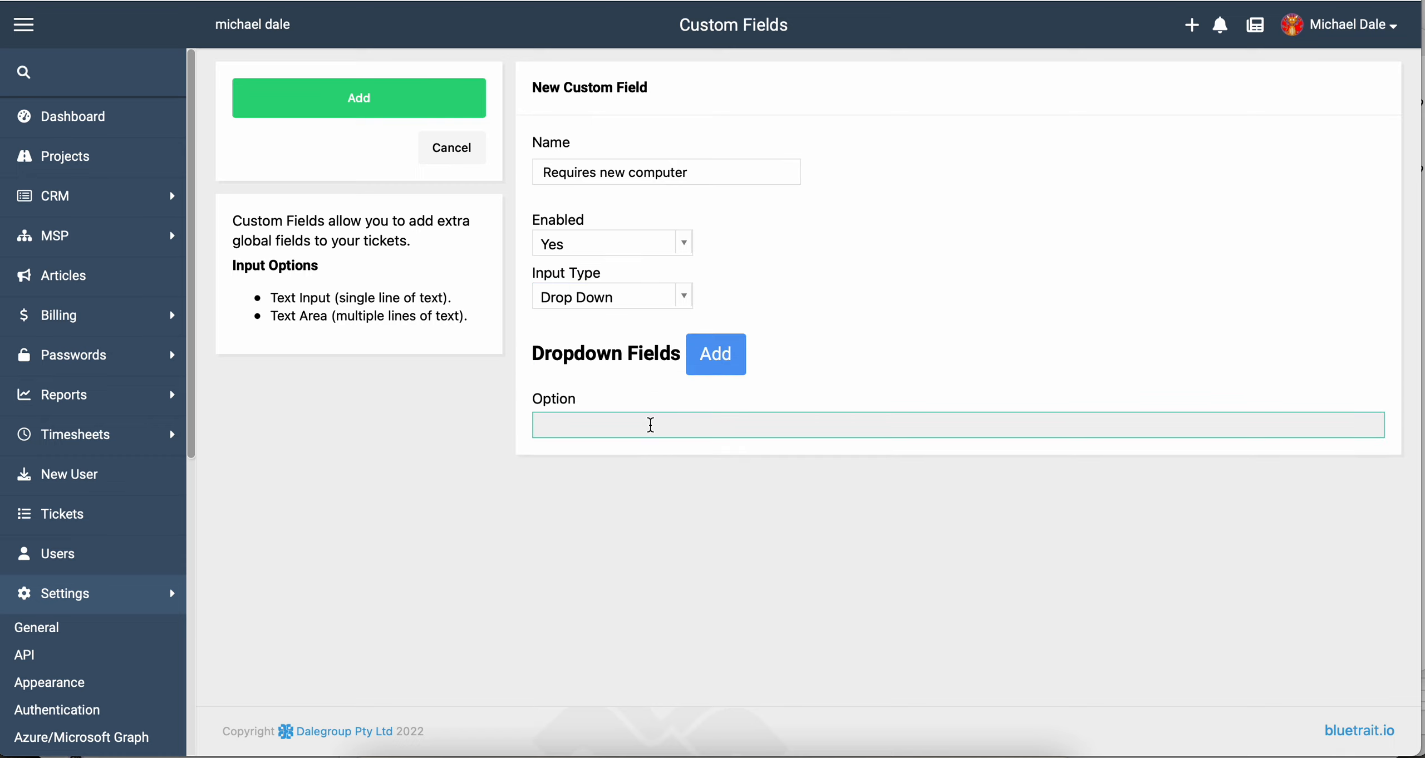
type("Yes")
left_click(729, 358)
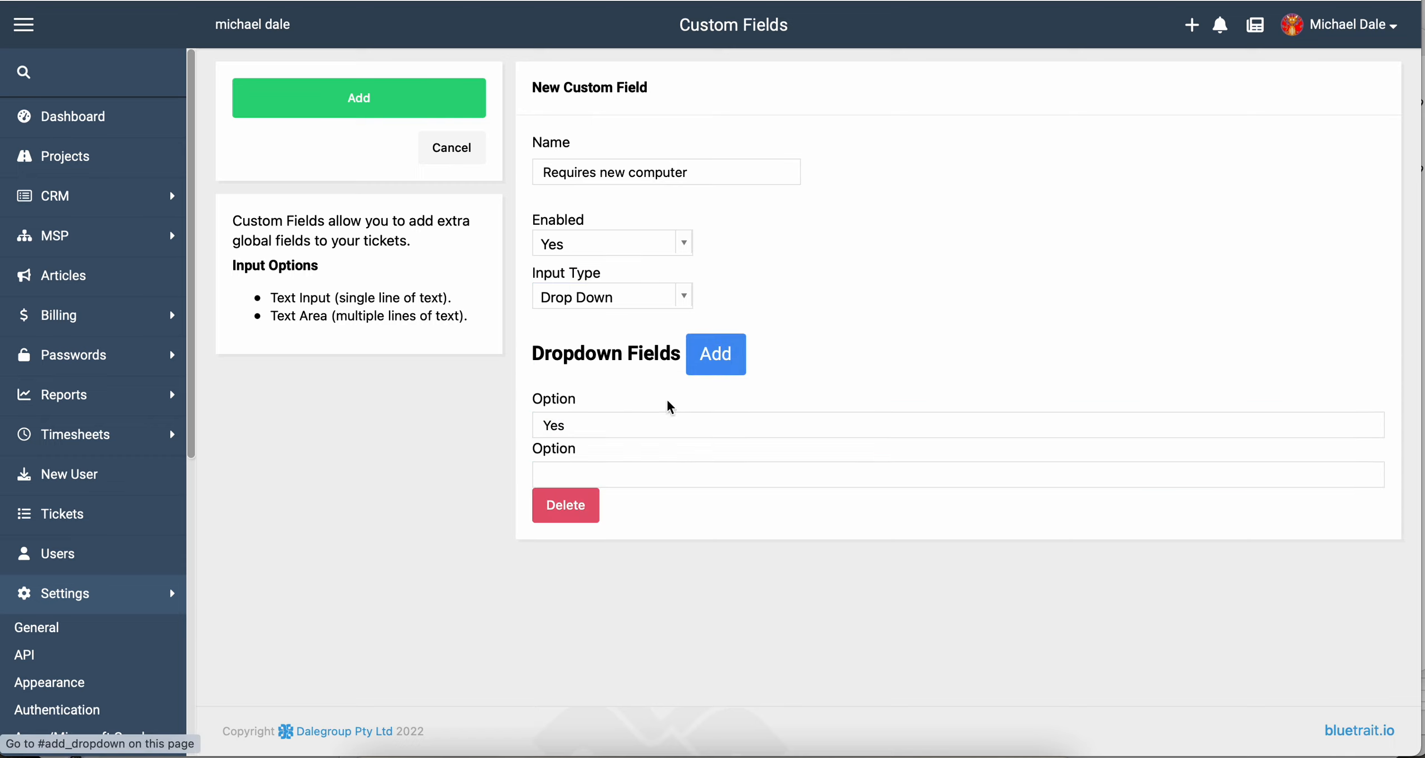
left_click(597, 478)
type("No")
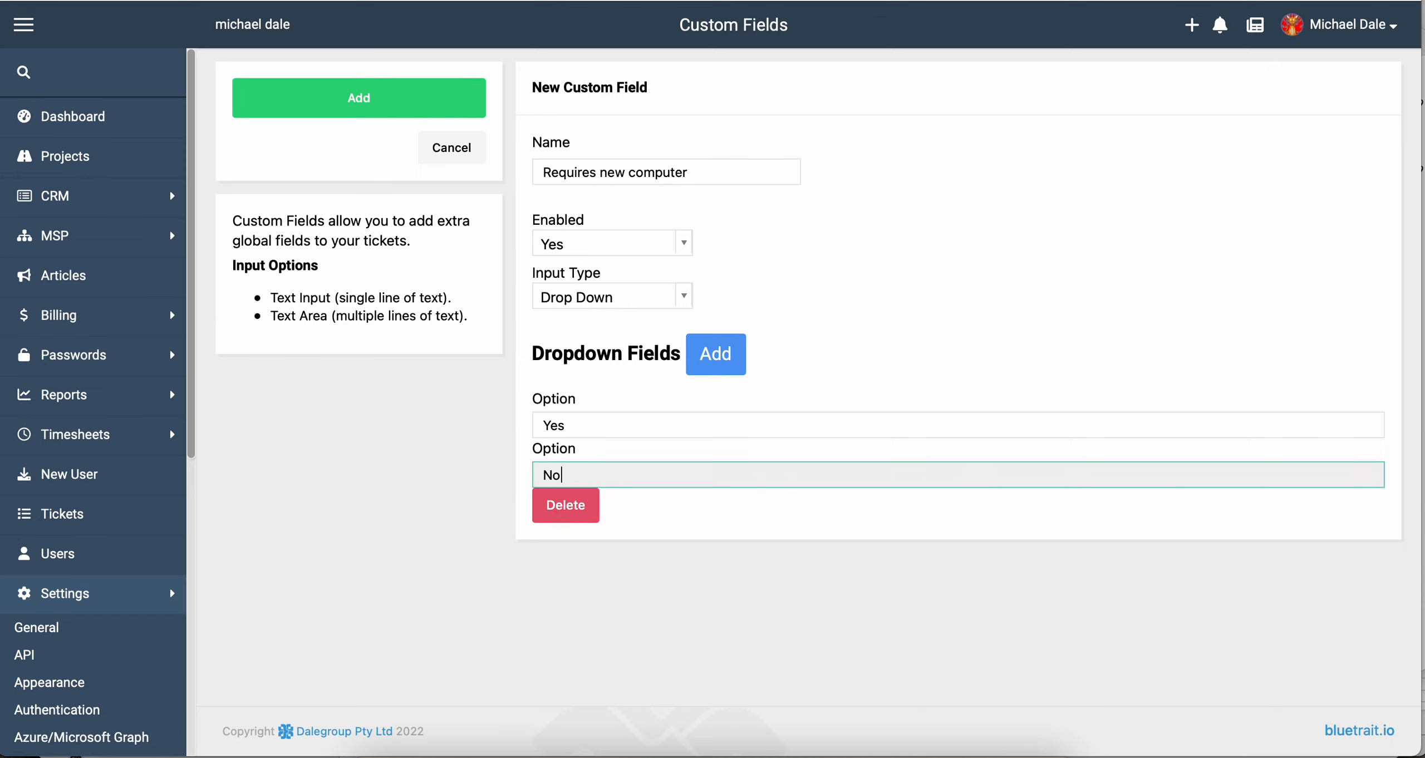
left_click(600, 312)
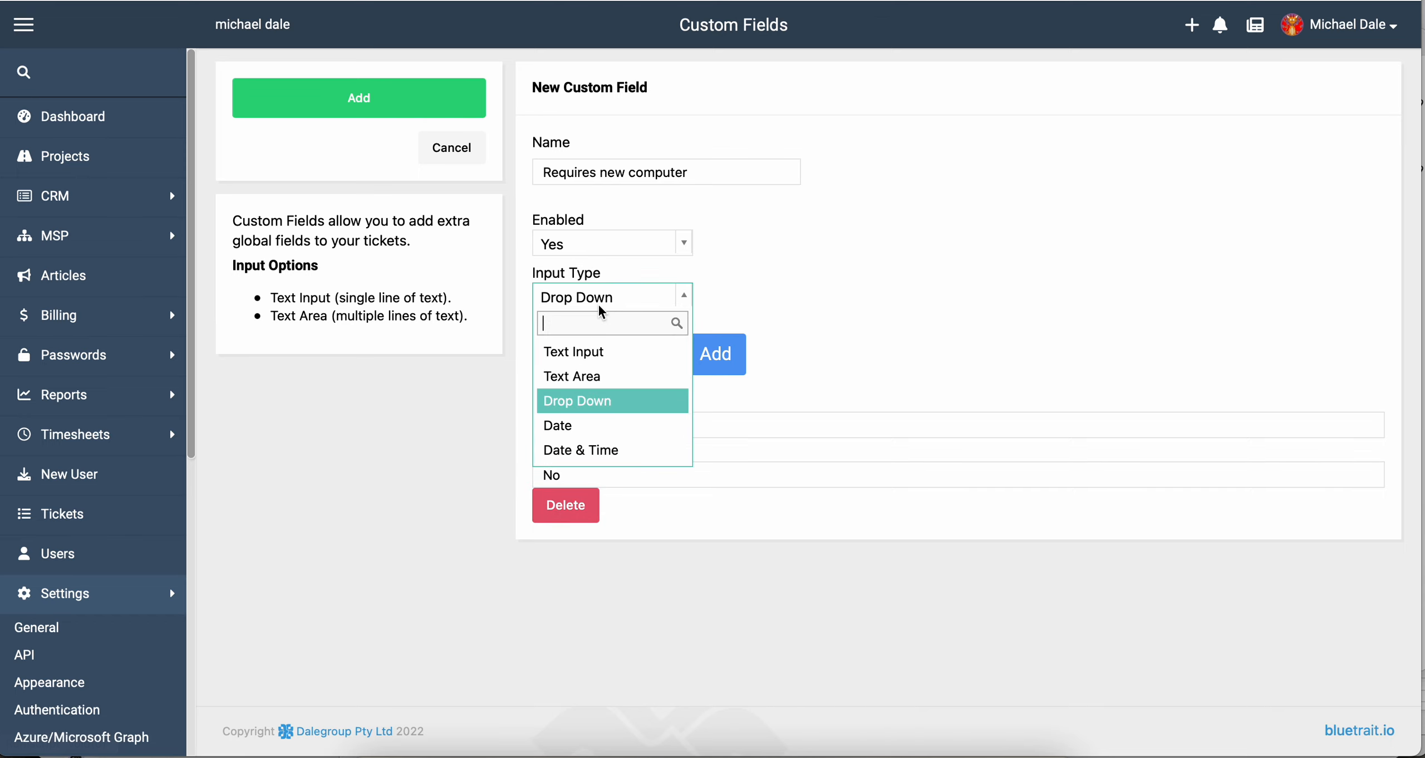
left_click(598, 412)
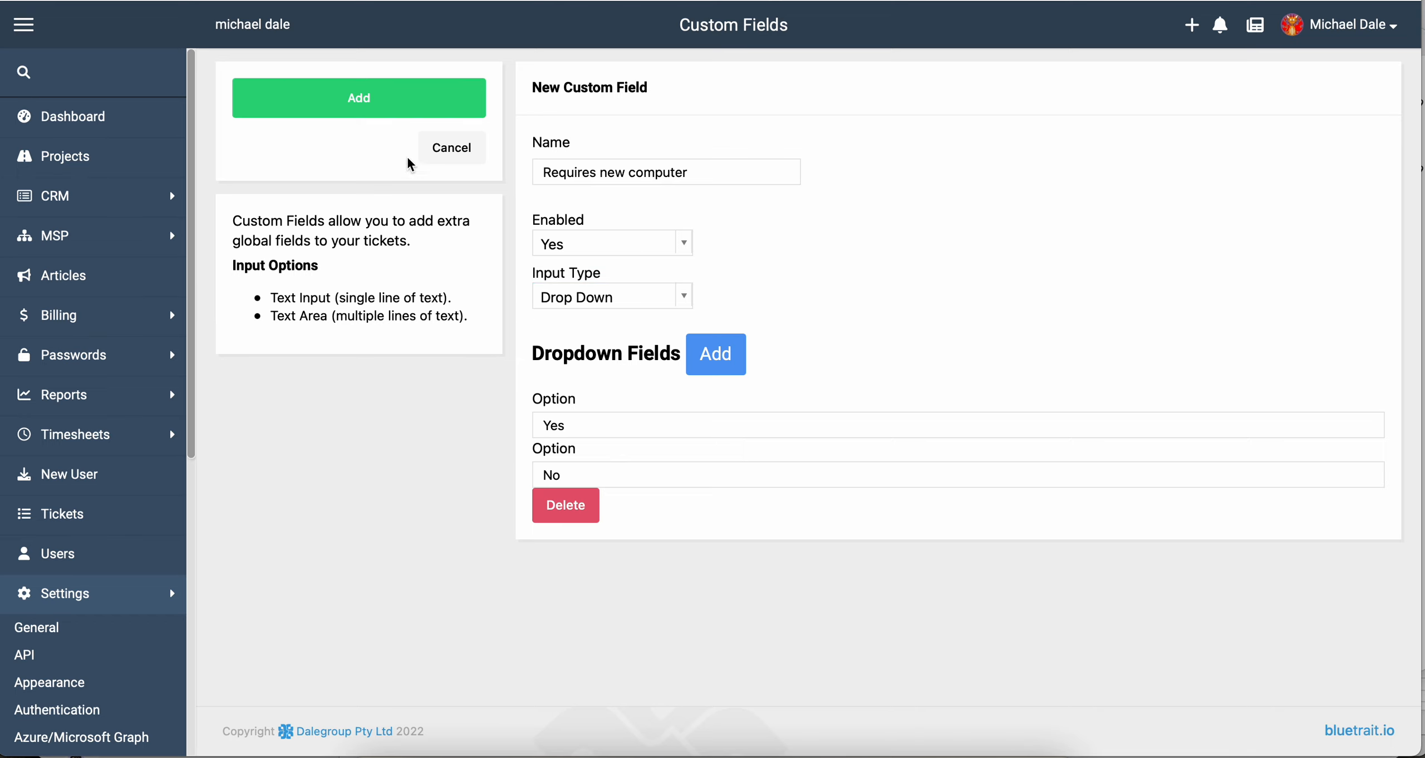
left_click(402, 103)
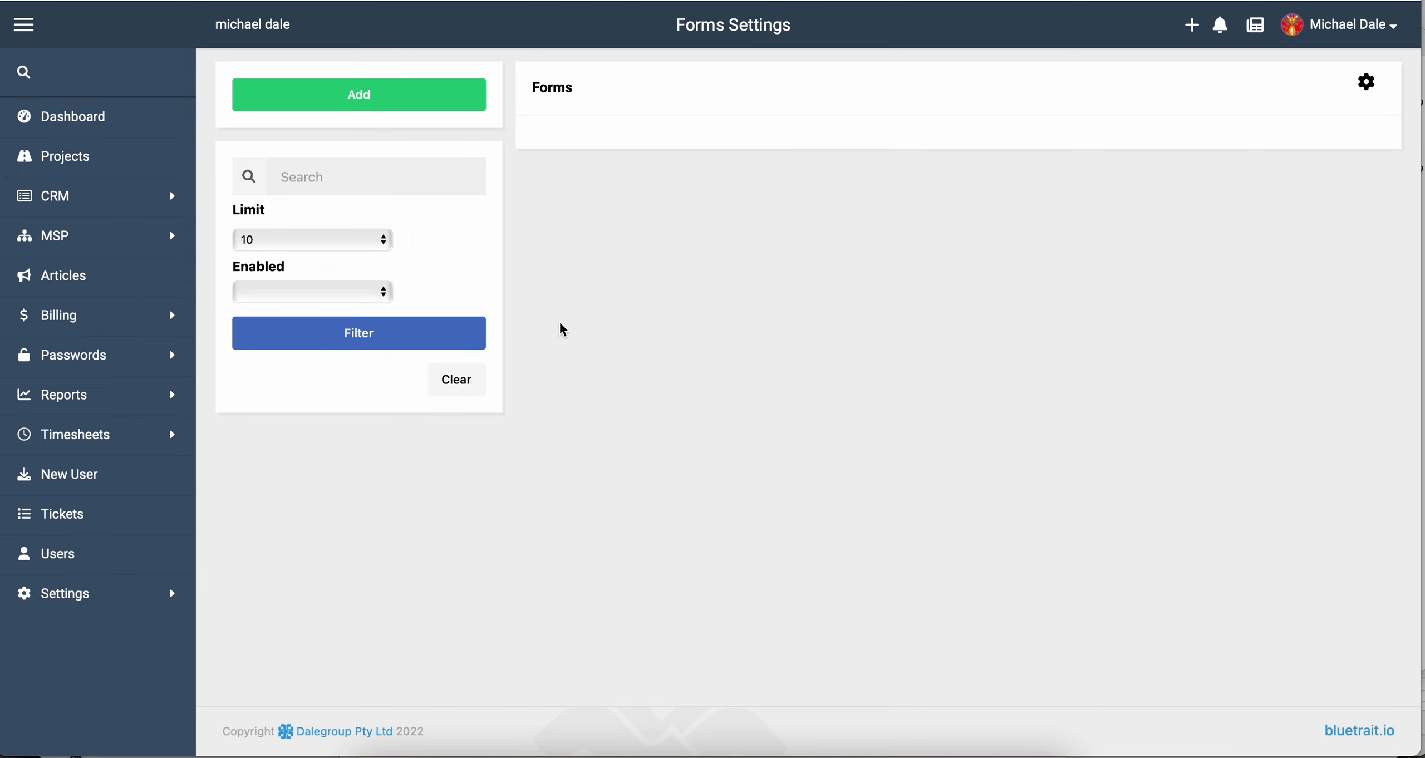
Create the 'Start Date' custom field on New User, switched on, with Date input type.
left_click(588, 174)
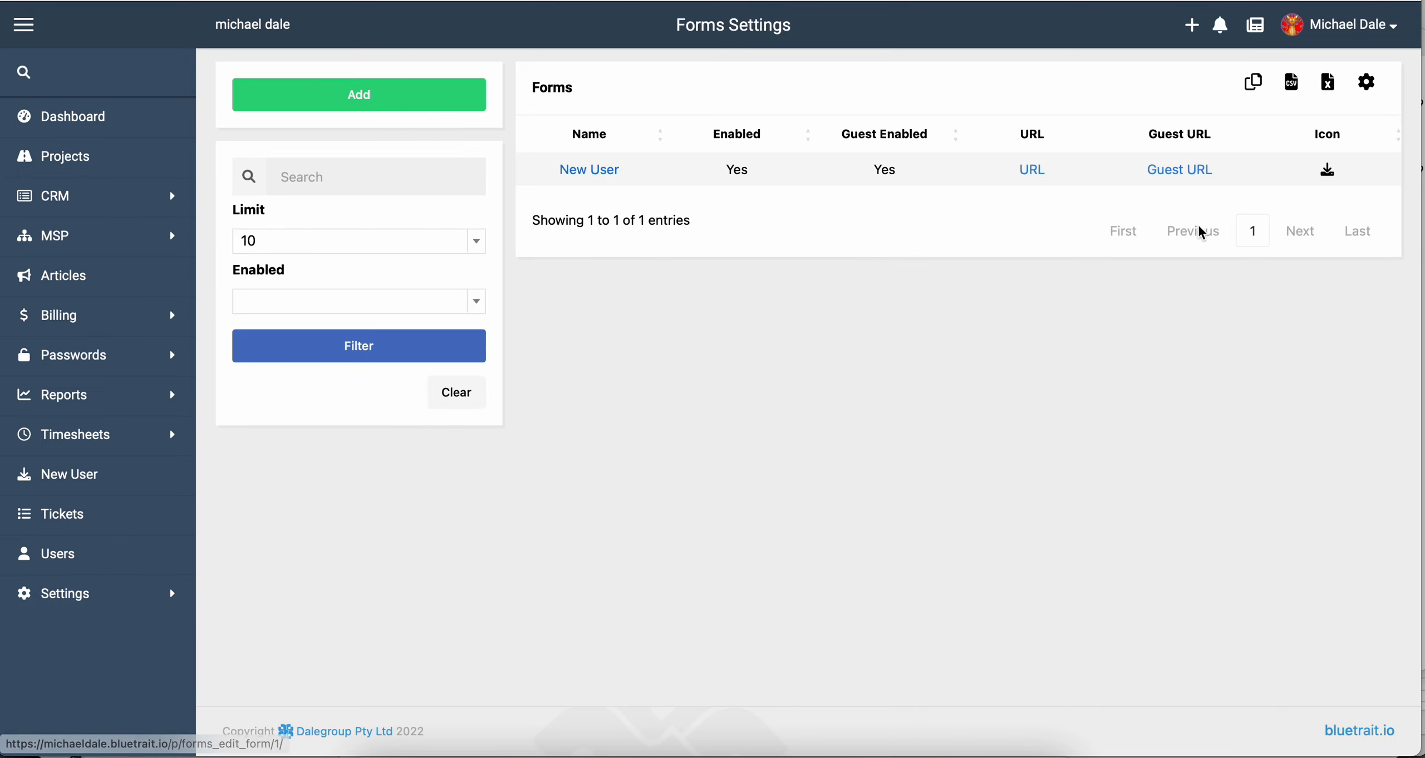
scroll(1224, 509, "down", 5)
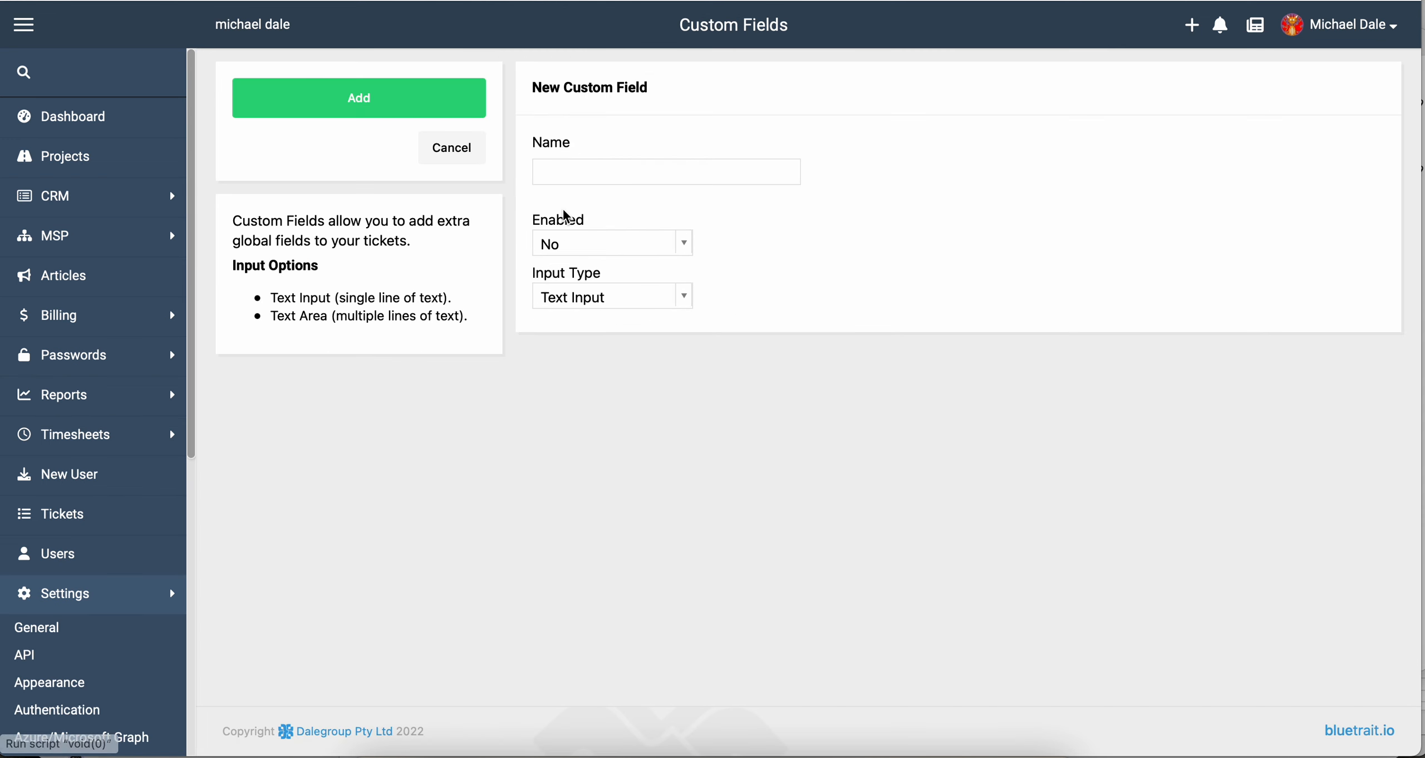
left_click(557, 172)
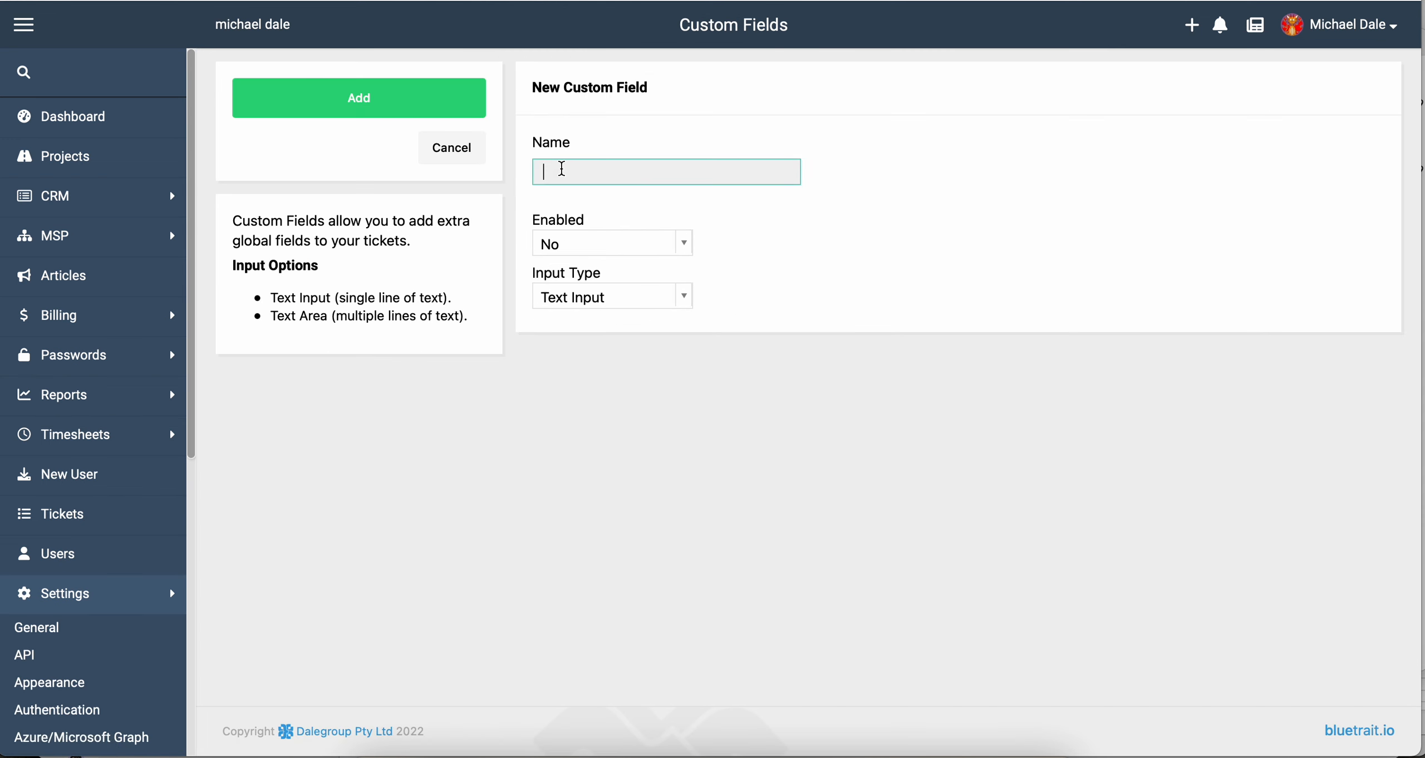
type("Start Date")
left_click(565, 248)
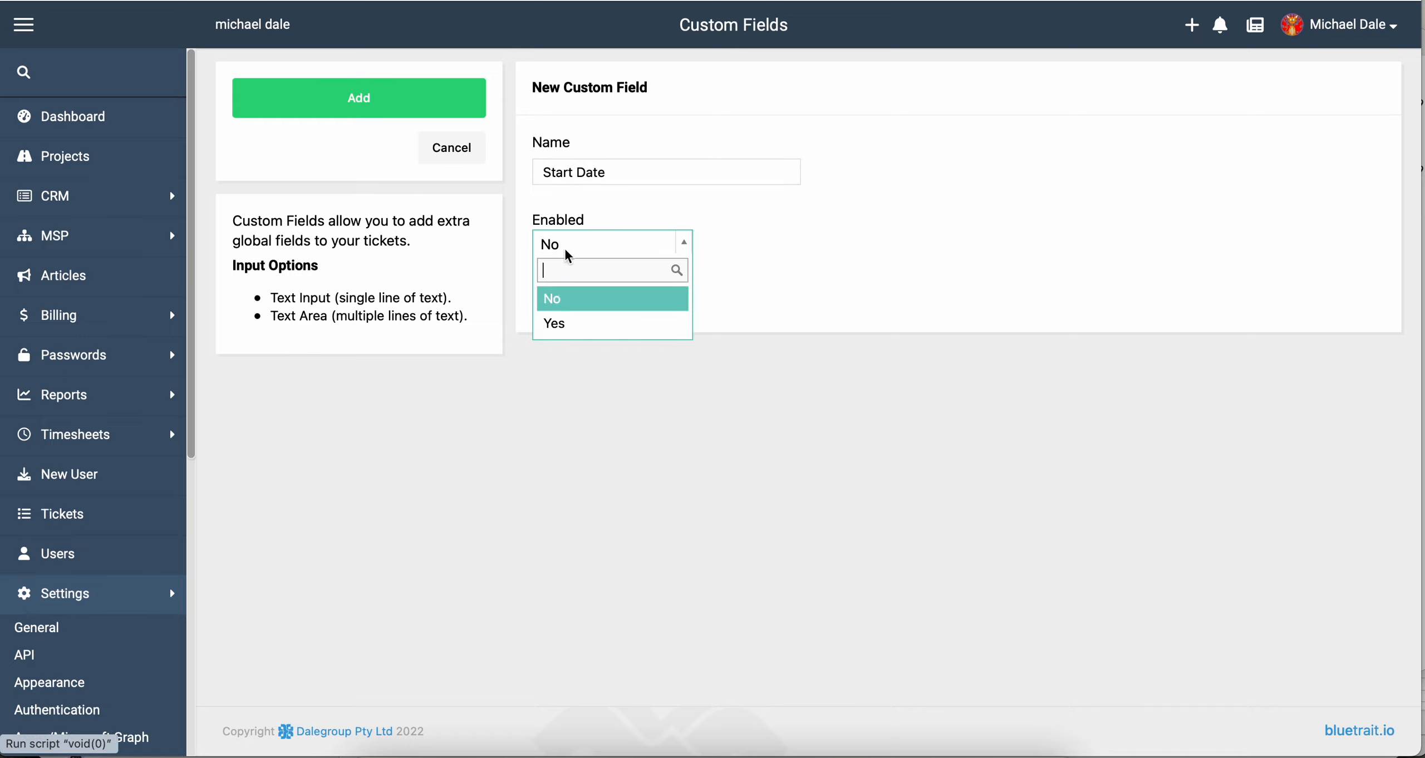
left_click(569, 326)
left_click(576, 299)
left_click(564, 420)
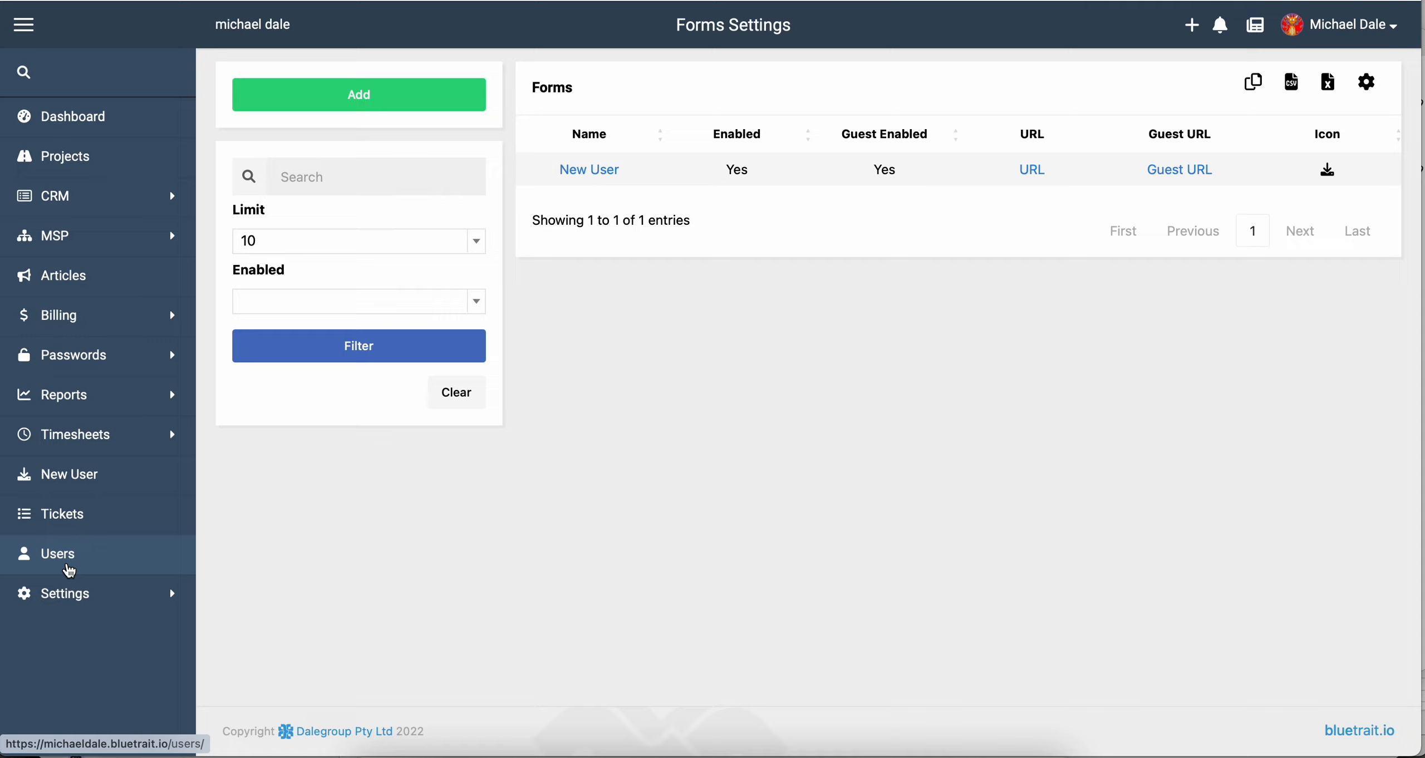
Preview the New User form, then expand the Settings pages in the sidebar.
left_click(87, 481)
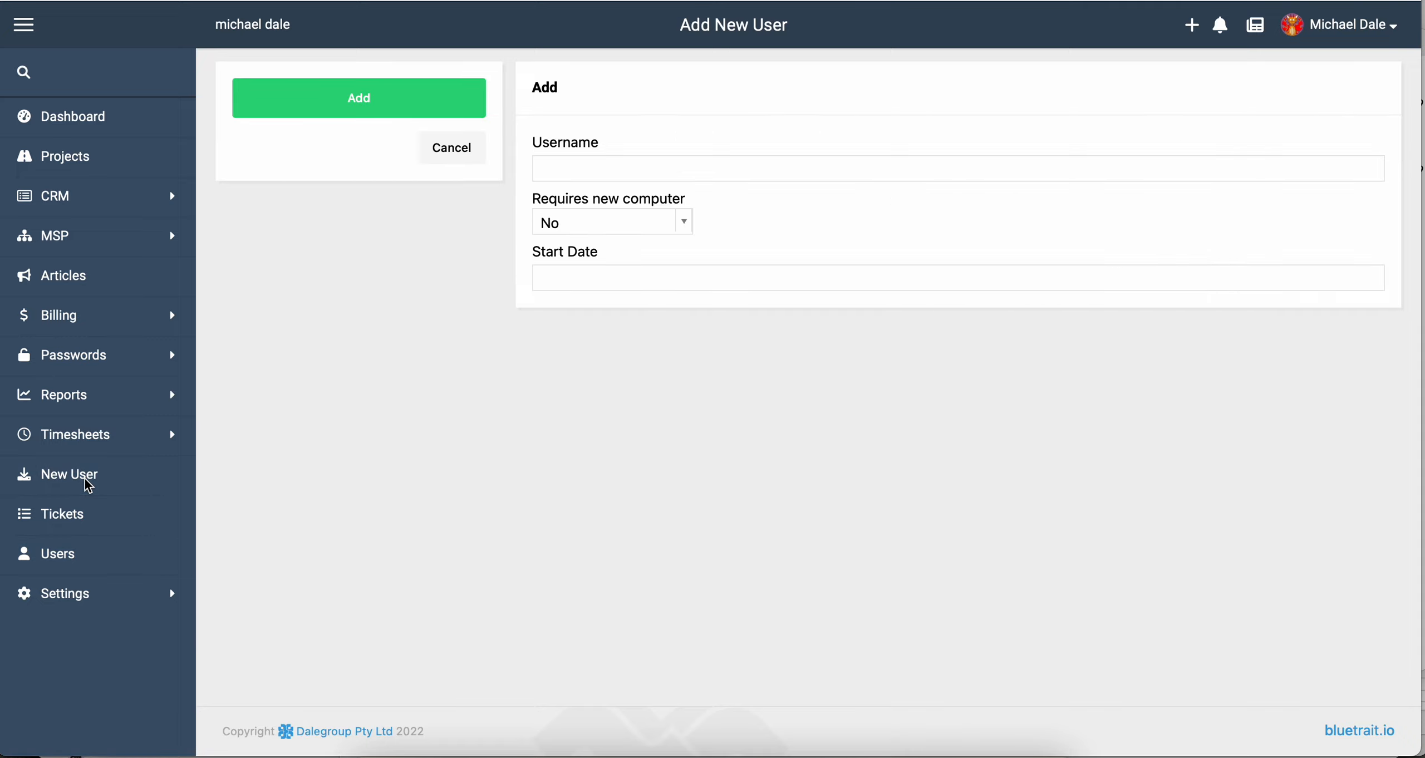
left_click(84, 593)
scroll(85, 591, "down", 3)
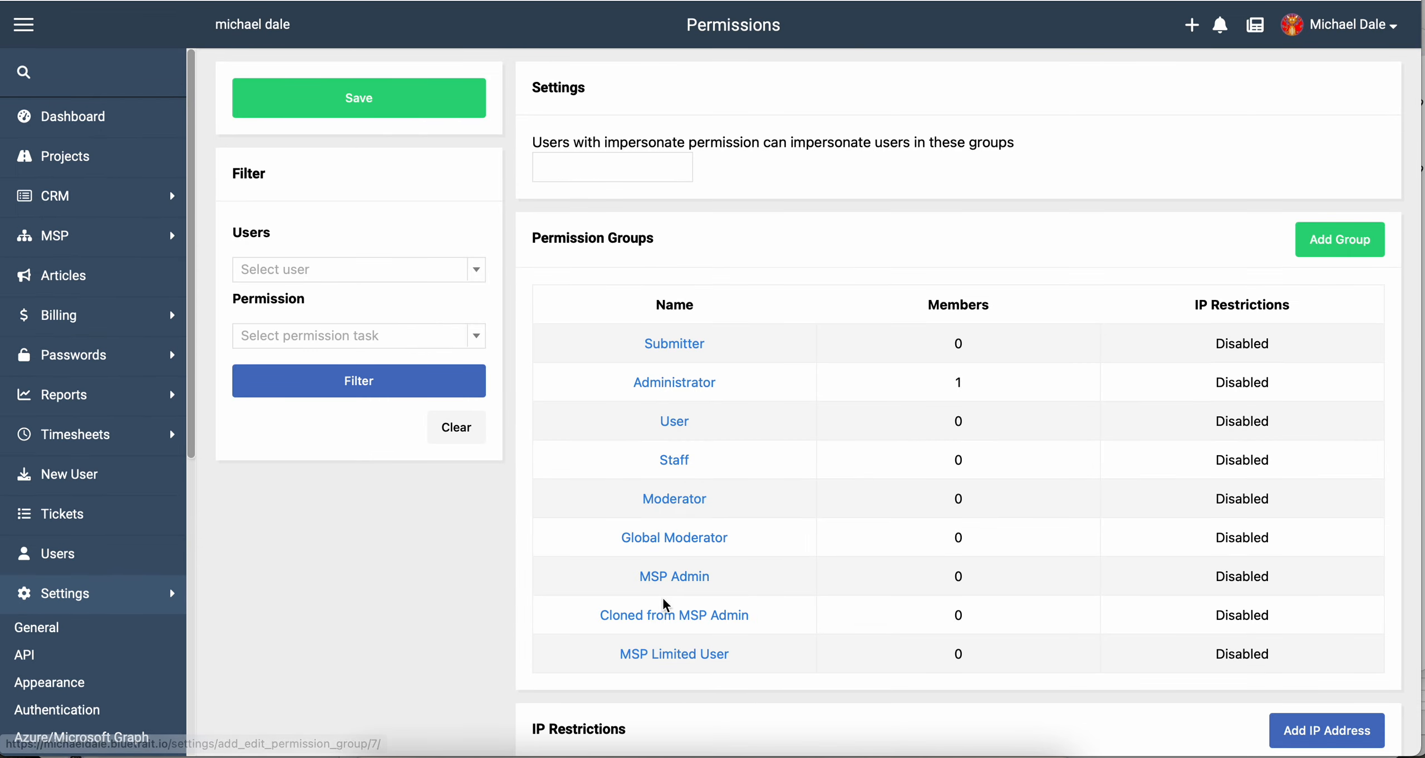
scroll(661, 596, "down", 1)
left_click(665, 633)
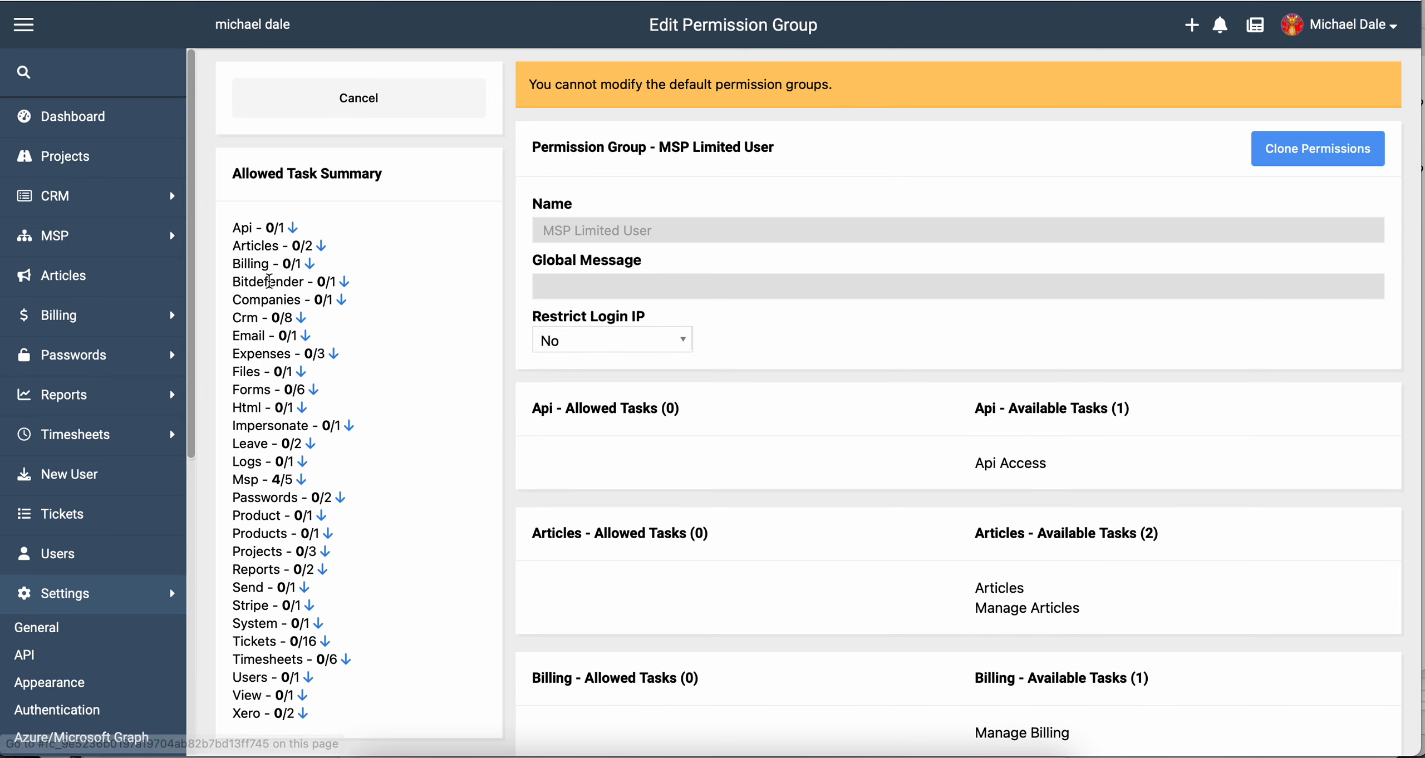
left_click(315, 391)
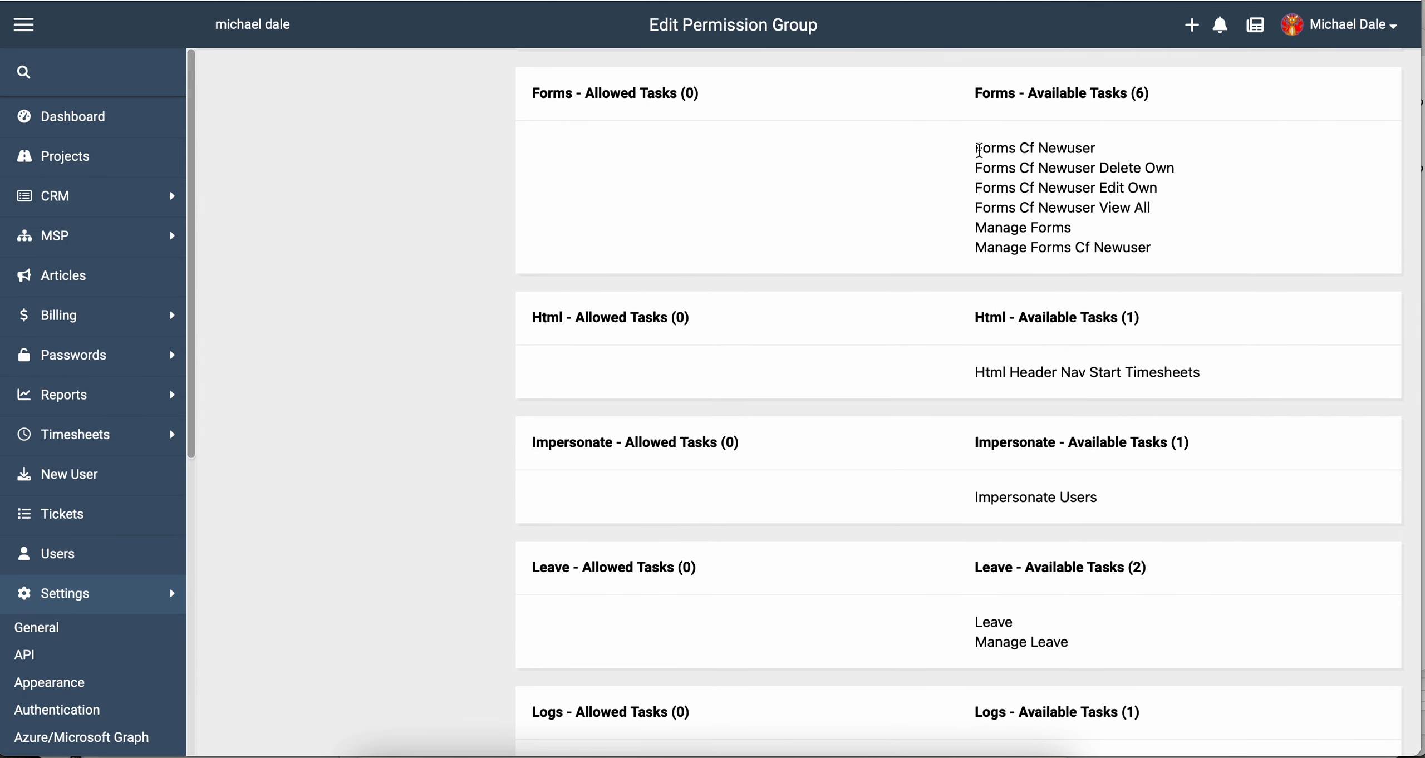
left_click_drag(979, 150, 1157, 257)
scroll(1156, 256, "up", 20)
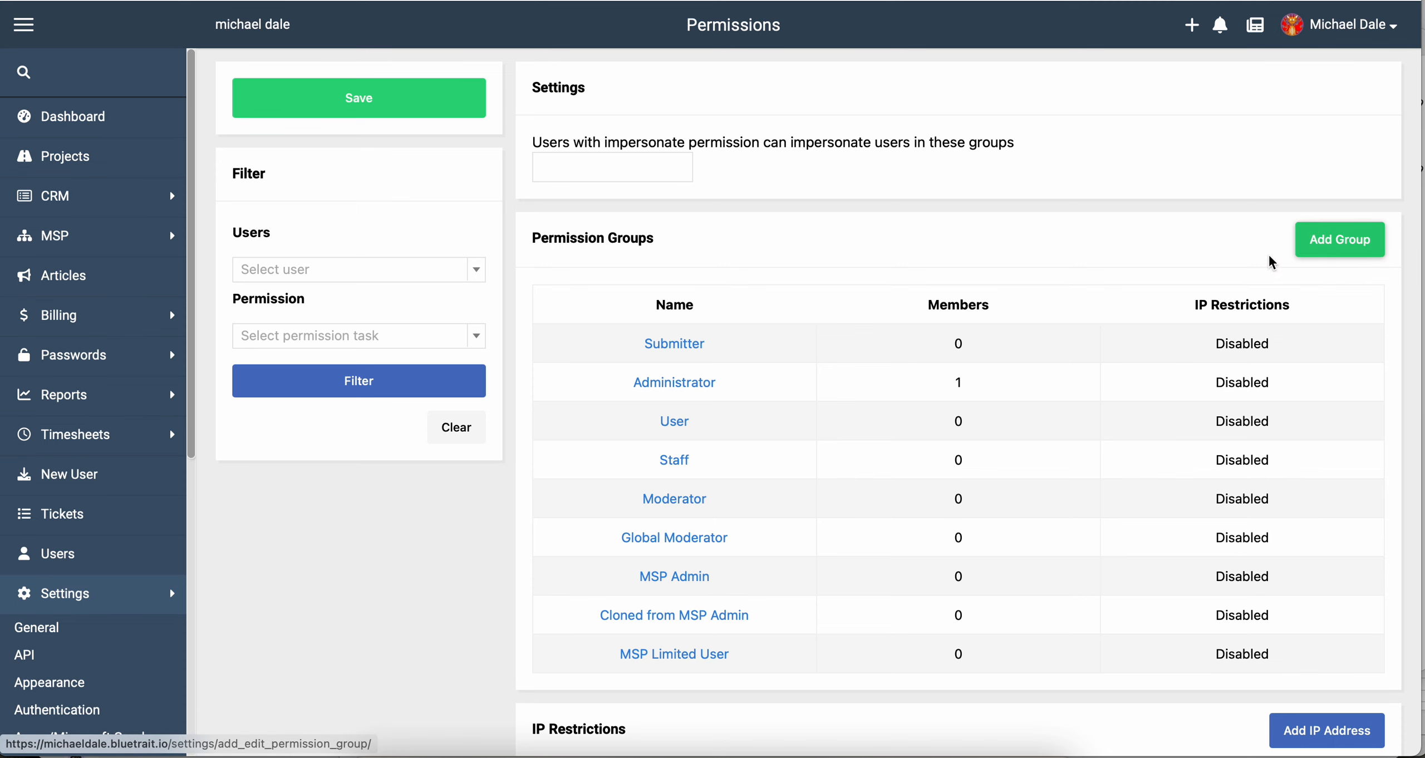
Create a permission group named 'Manage new user form'.
left_click(1340, 240)
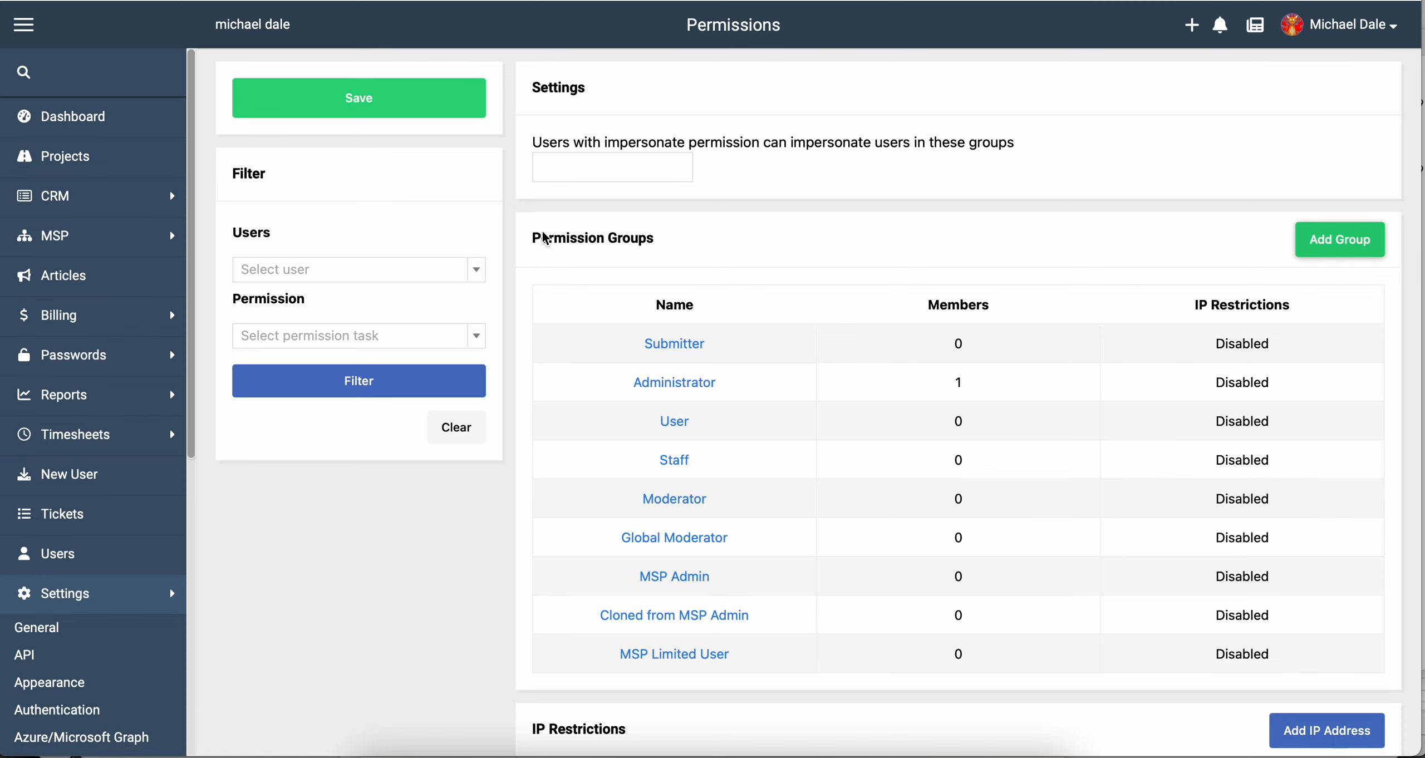
left_click(605, 169)
type("Manage ")
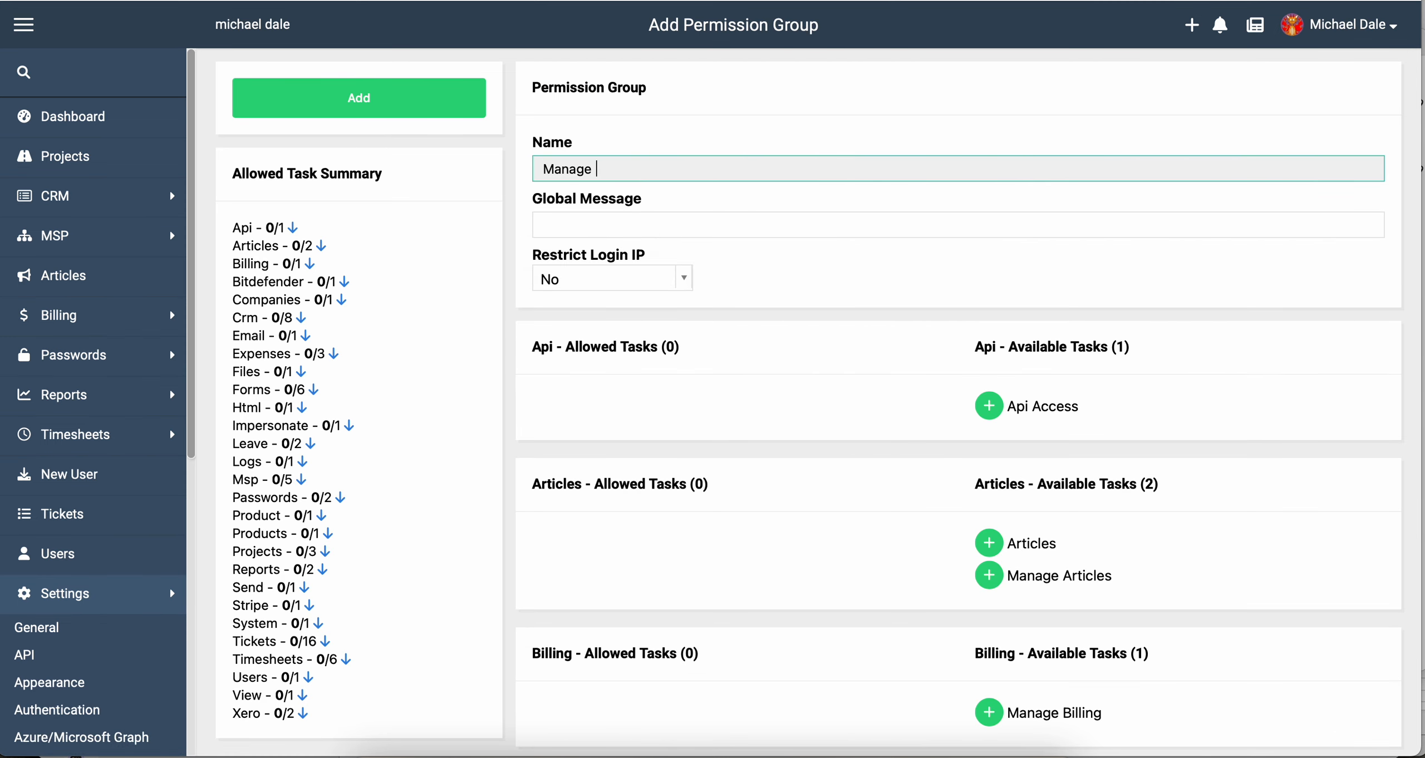
type("new user form")
left_click(384, 92)
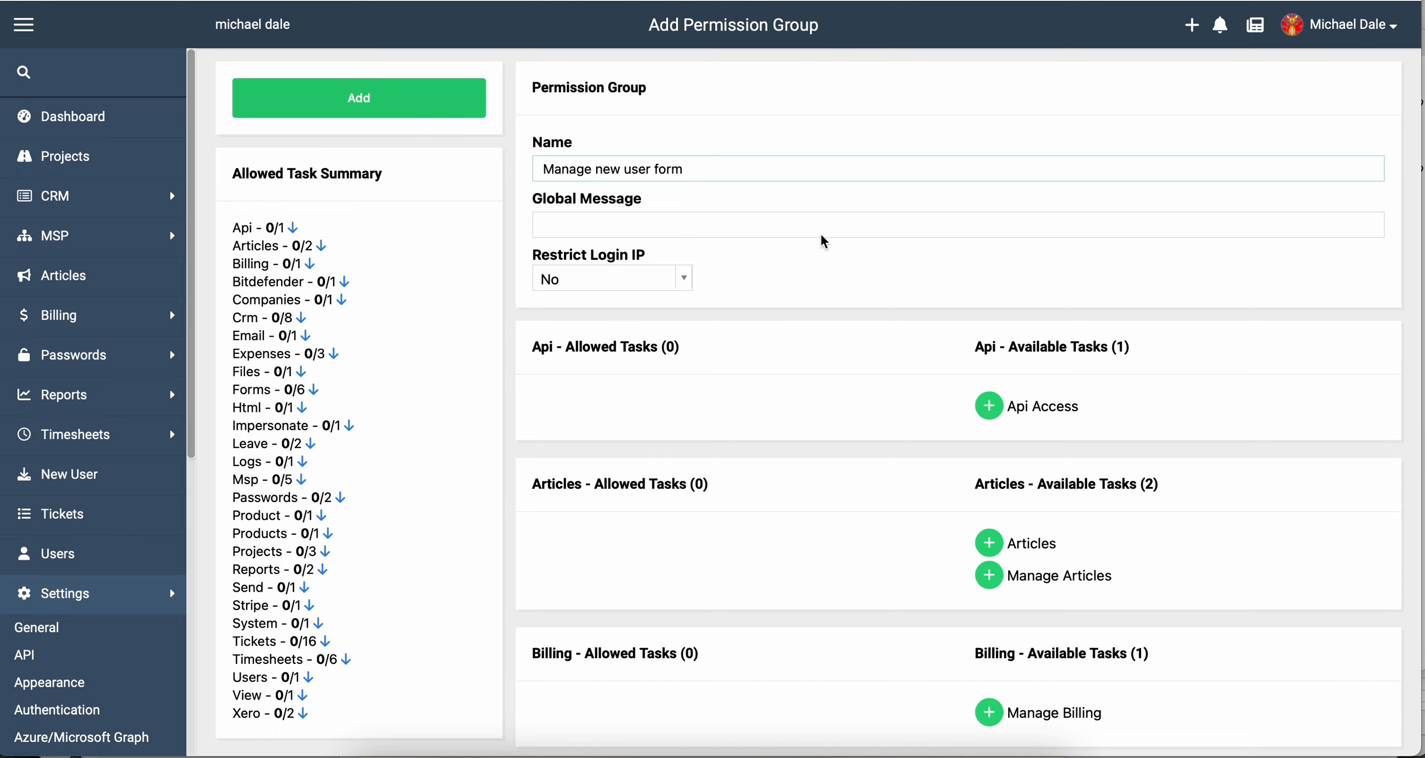
Review the group's Forms tasks, such as Manage Forms Cf Newuser, View All and Edit Own.
scroll(821, 239, "down", 10)
scroll(821, 240, "up", 5)
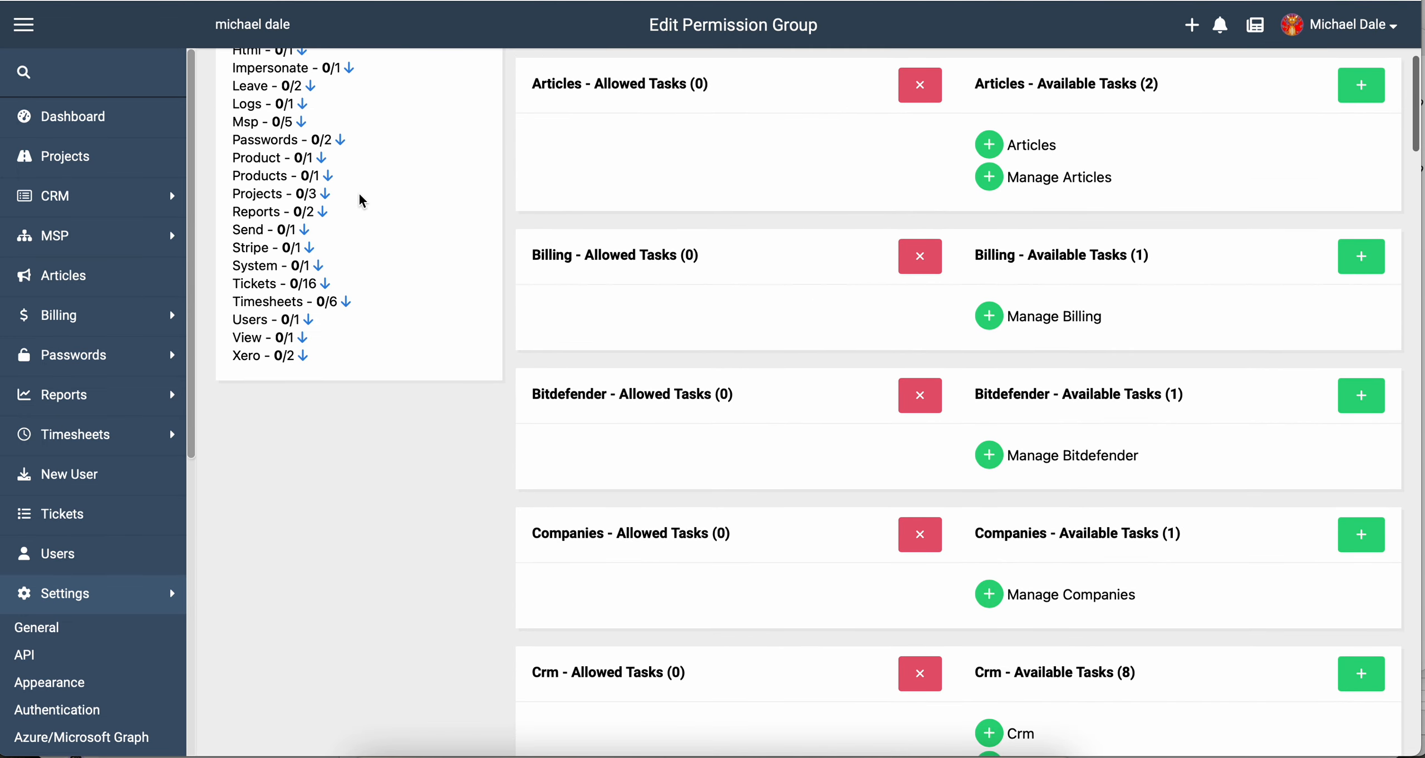
scroll(340, 161, "up", 2)
left_click(315, 120)
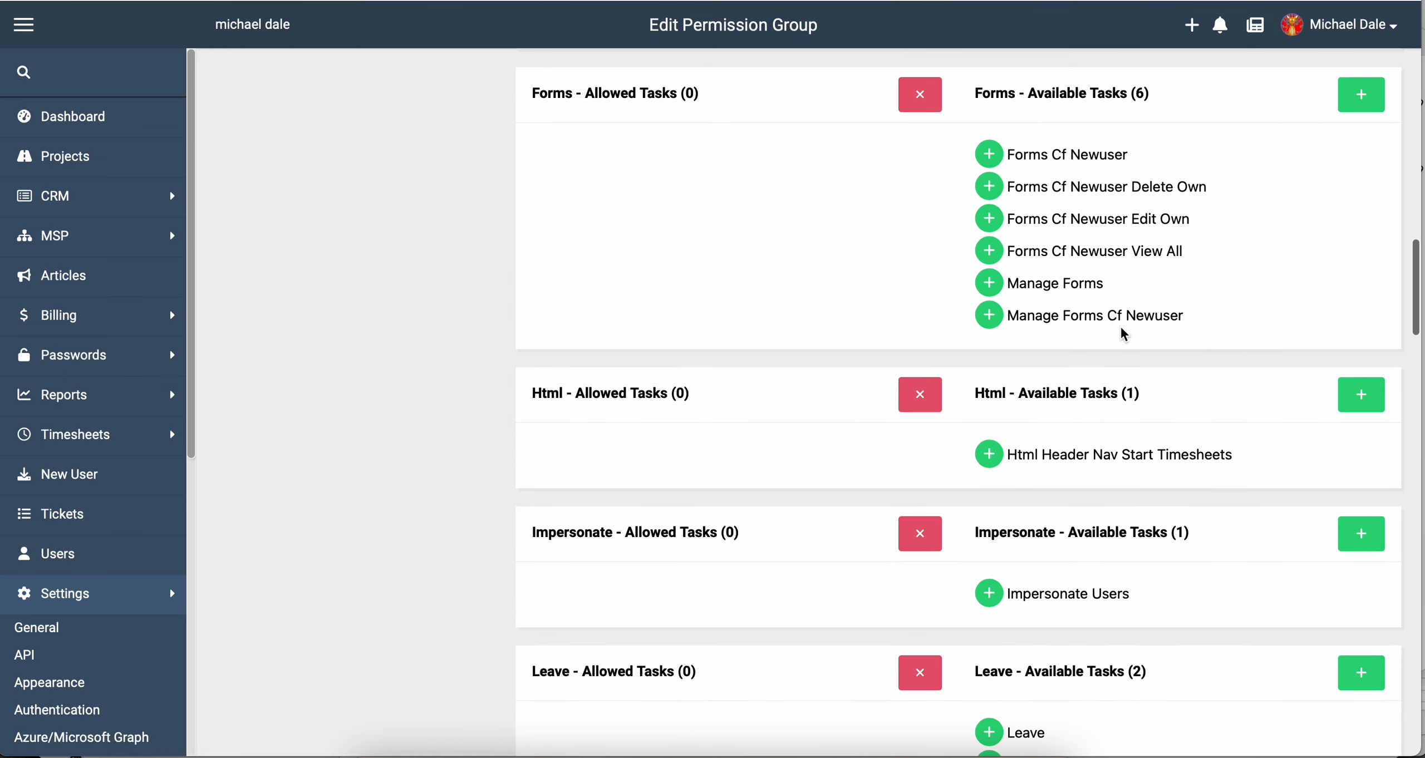
left_click_drag(1020, 283, 1109, 289)
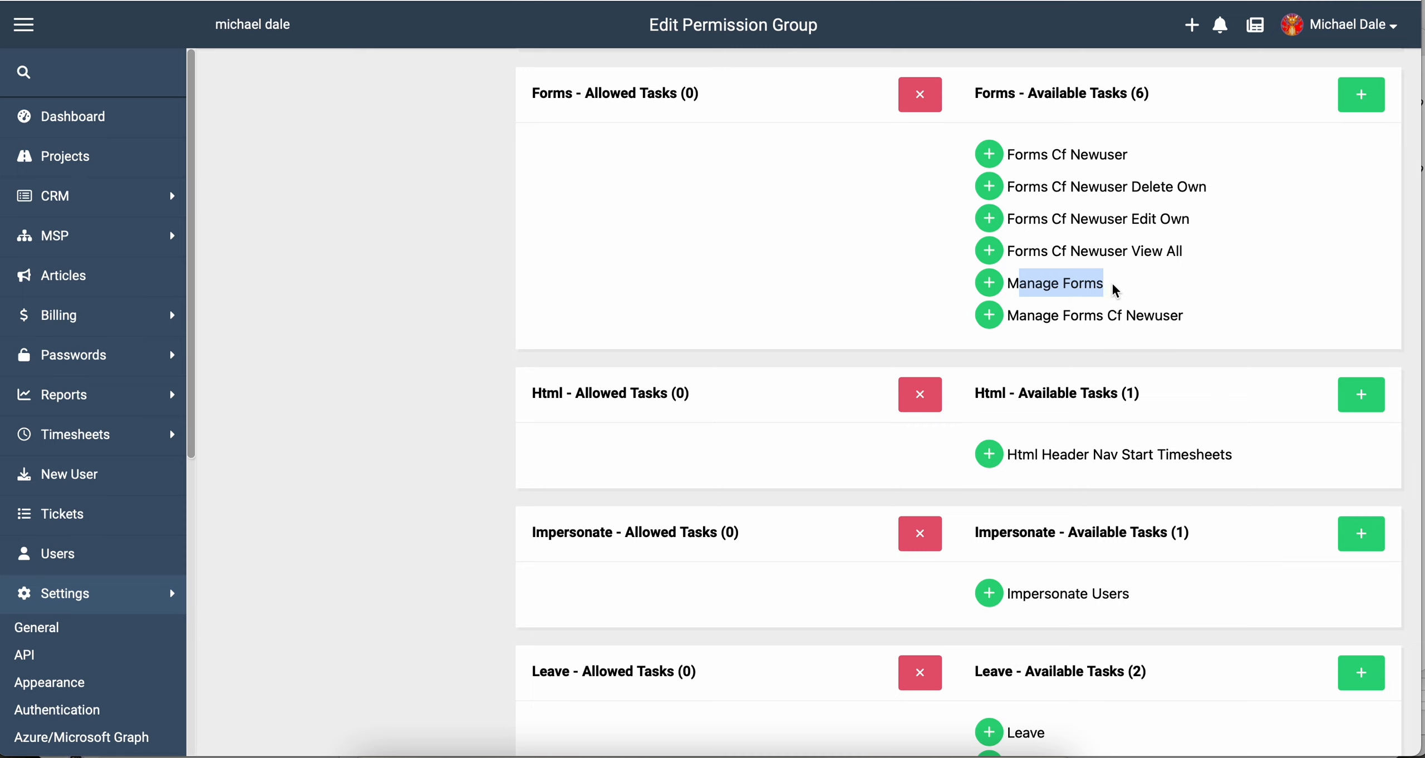
left_click_drag(1110, 282, 1009, 282)
left_click_drag(1190, 316, 1012, 321)
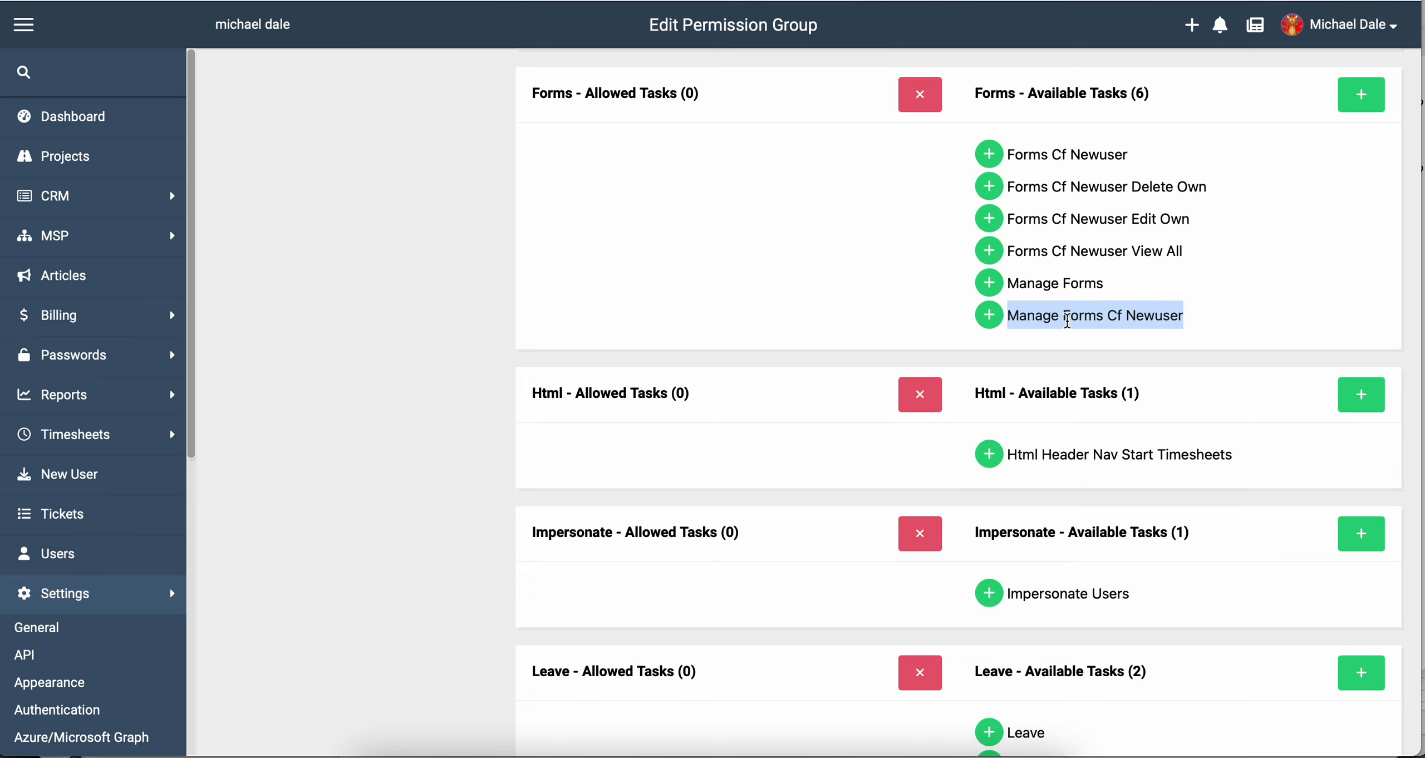
double_click(1148, 319)
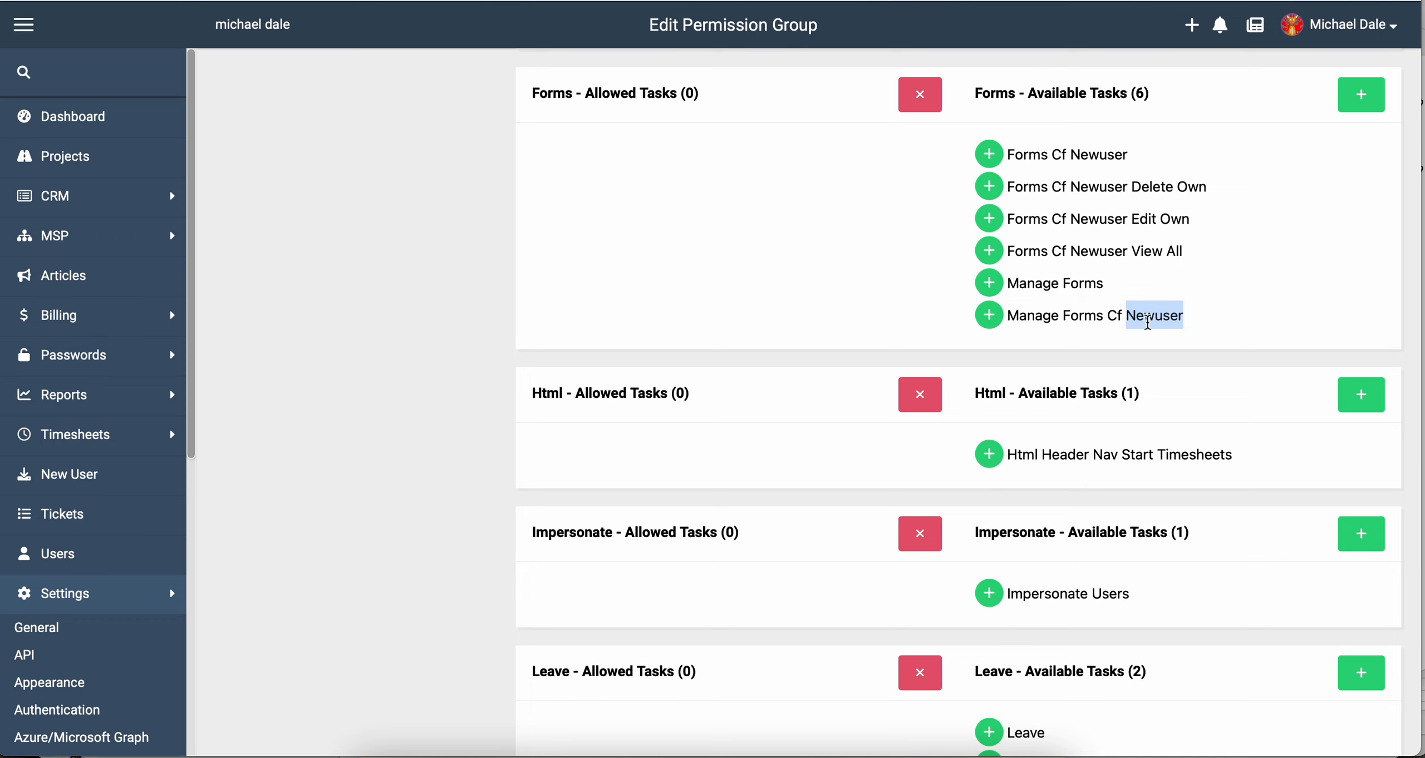
left_click_drag(1196, 255, 1002, 150)
left_click(1104, 184)
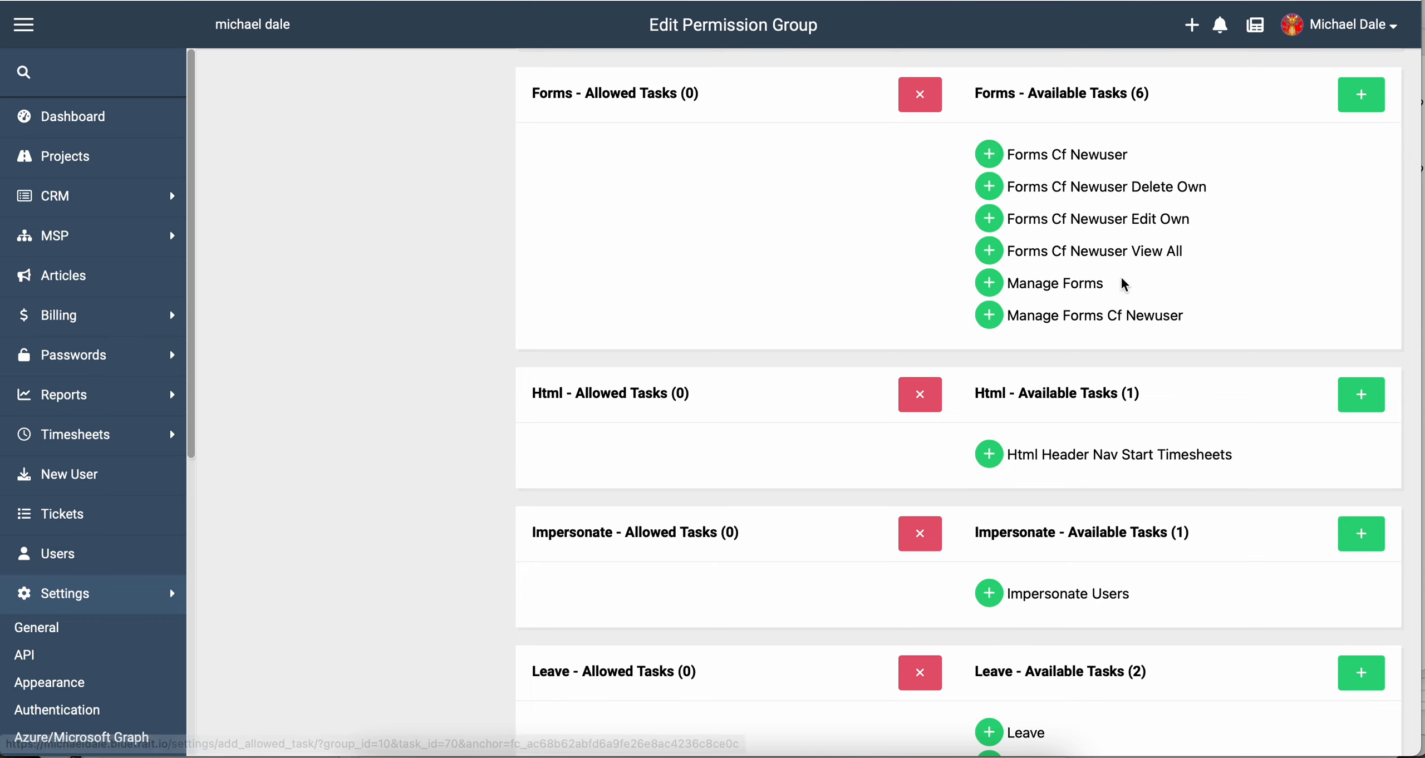
left_click_drag(1062, 250, 1144, 249)
left_click_drag(1080, 190, 1188, 189)
left_click_drag(1088, 222, 1195, 223)
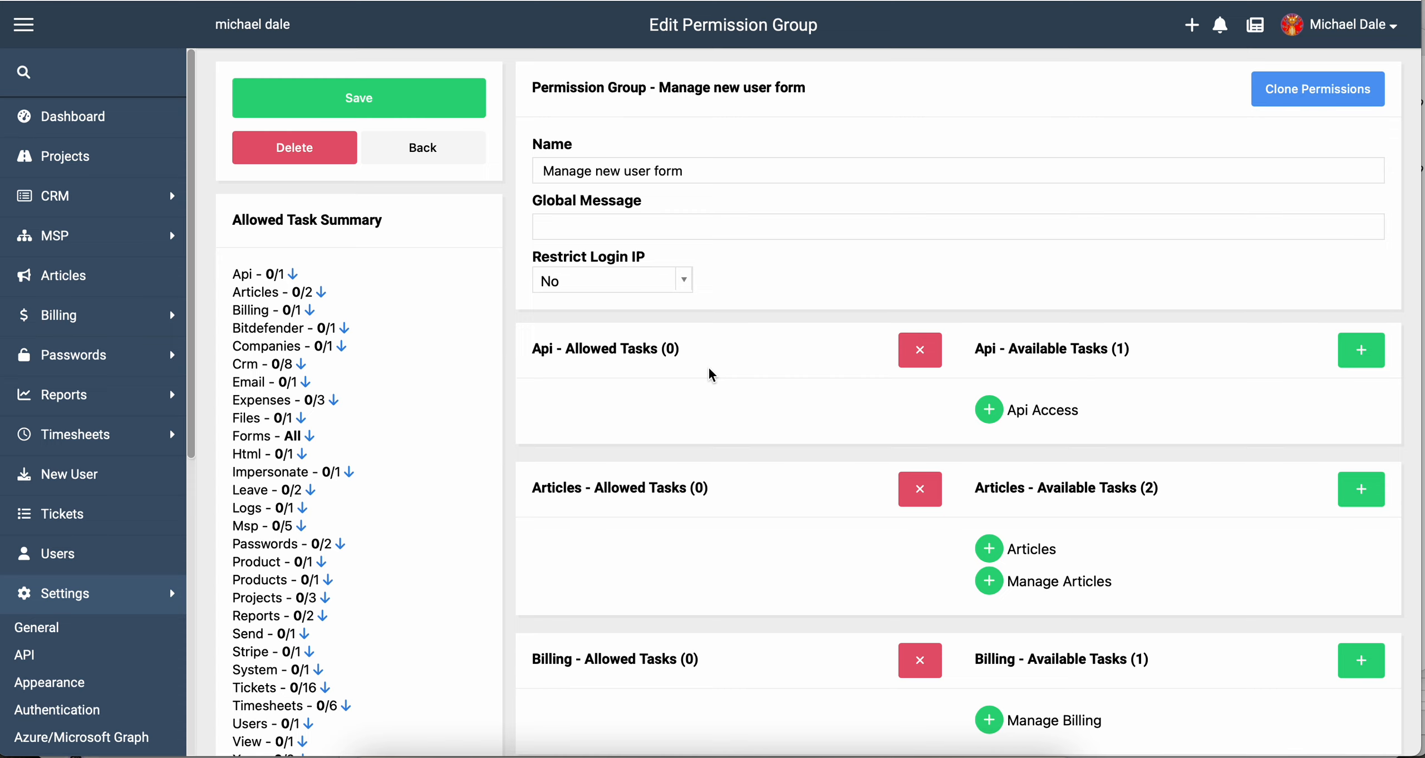
scroll(710, 369, "down", 6)
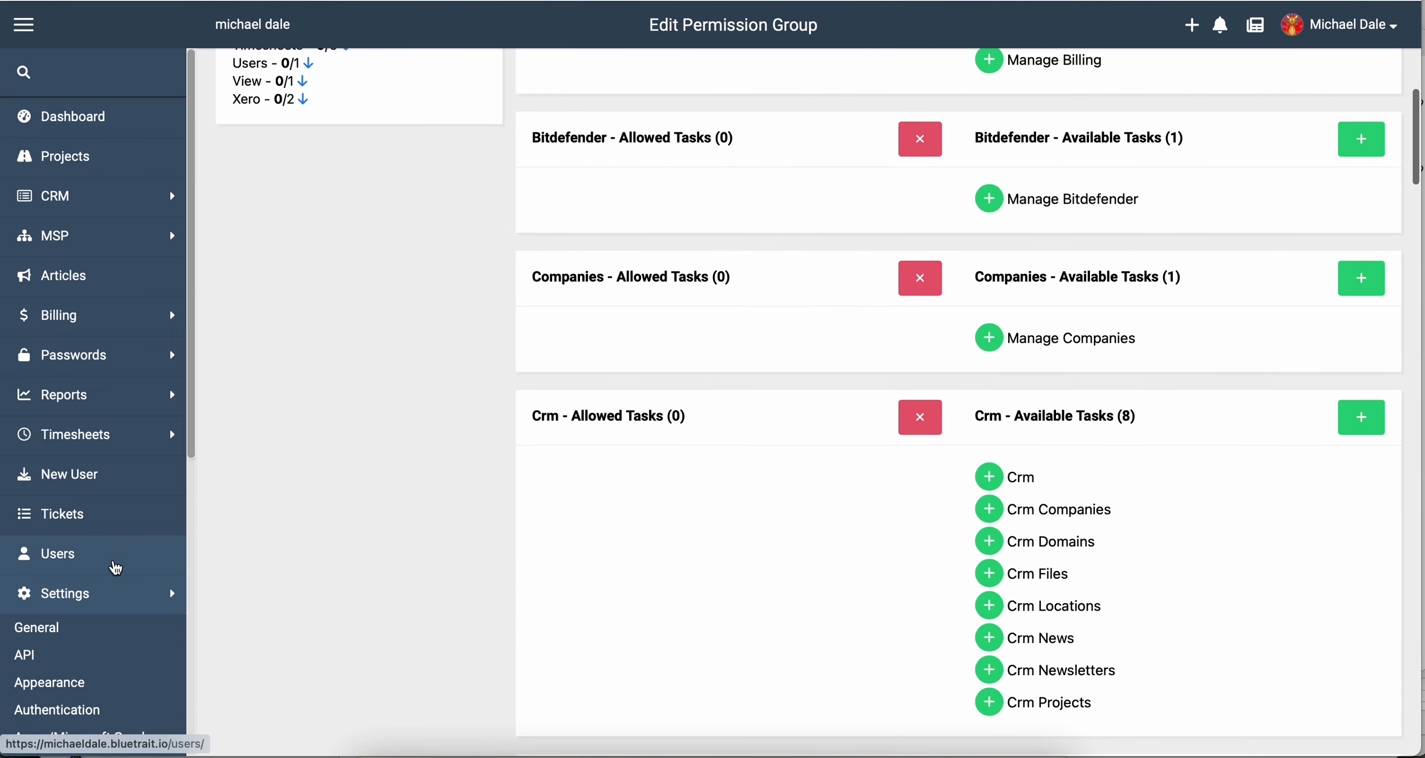
Add the 'Manage new user form' group to the first user's permissions alongside Administrator.
left_click(114, 562)
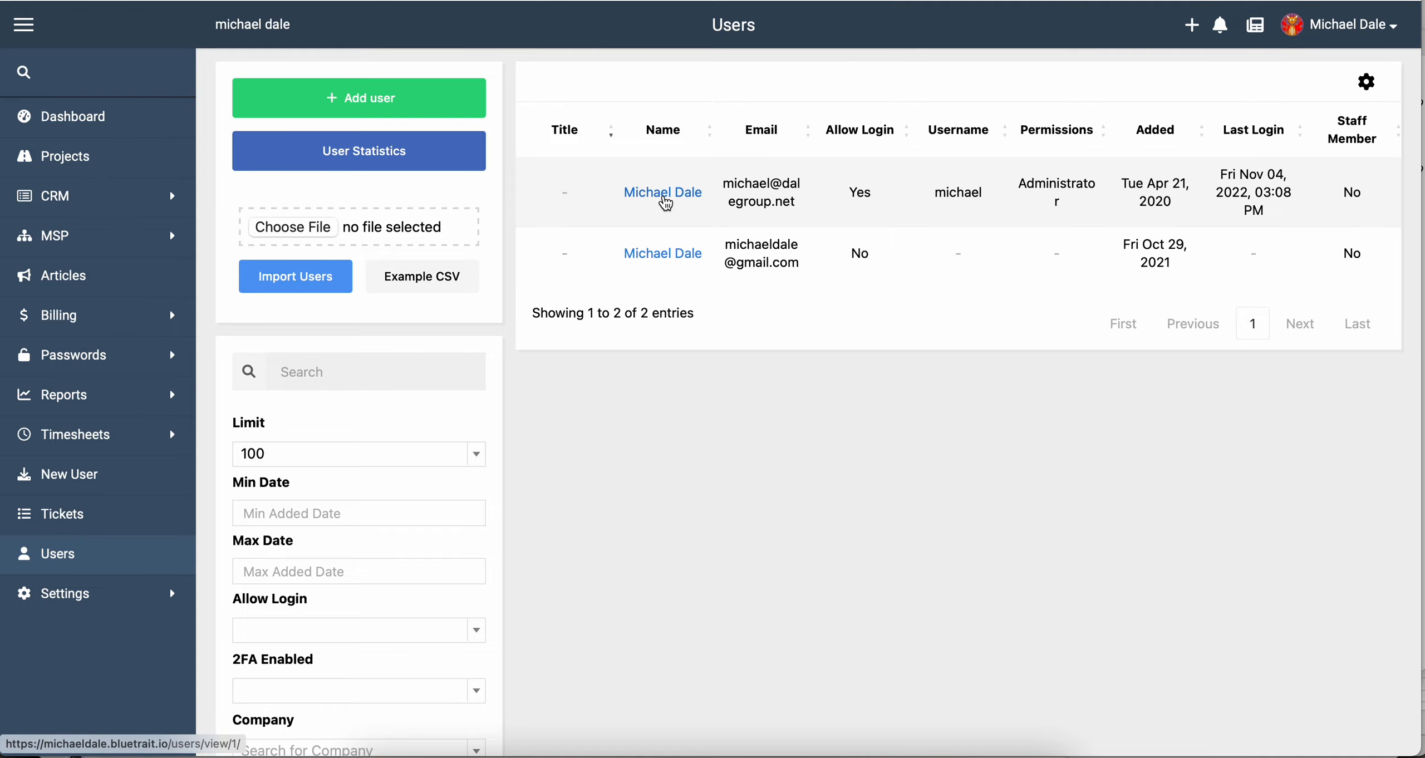
left_click(664, 196)
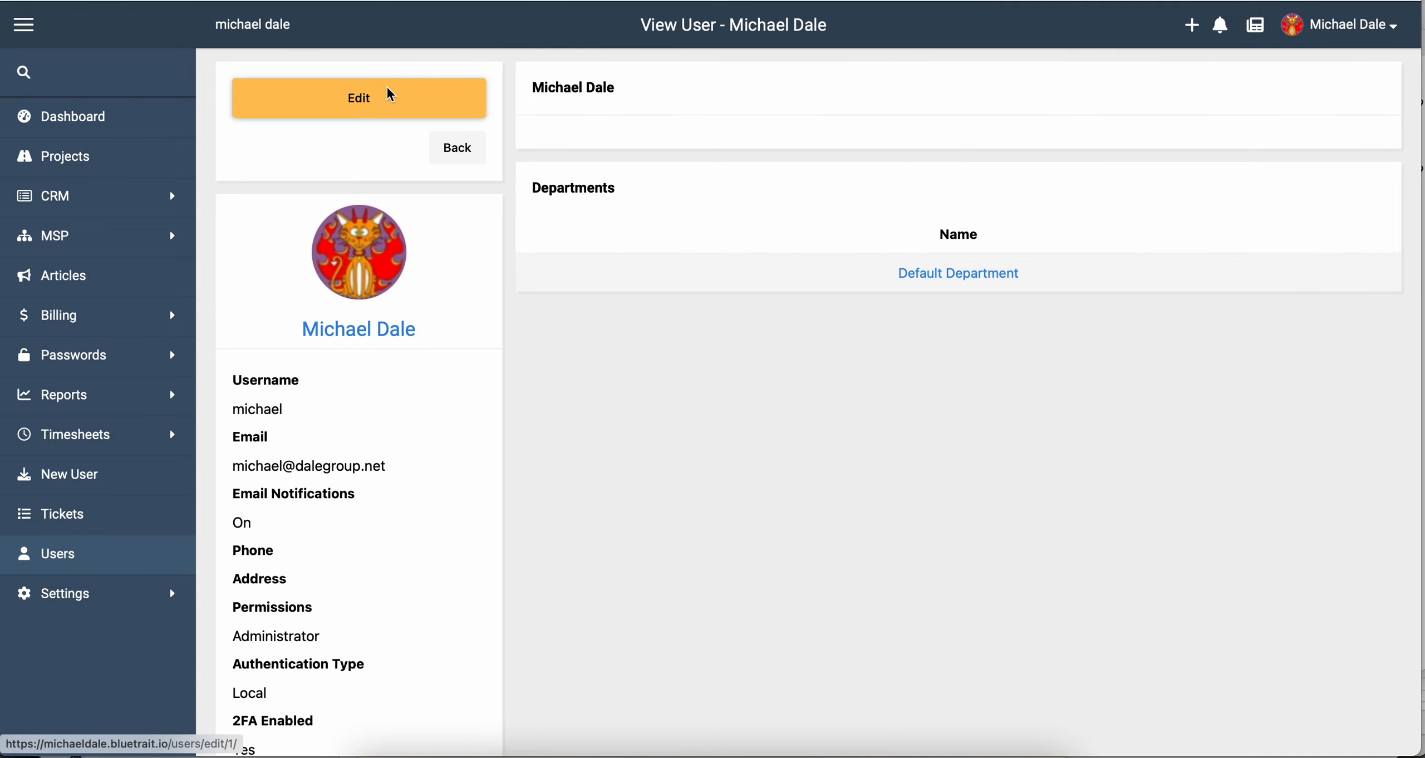
scroll(696, 420, "down", 15)
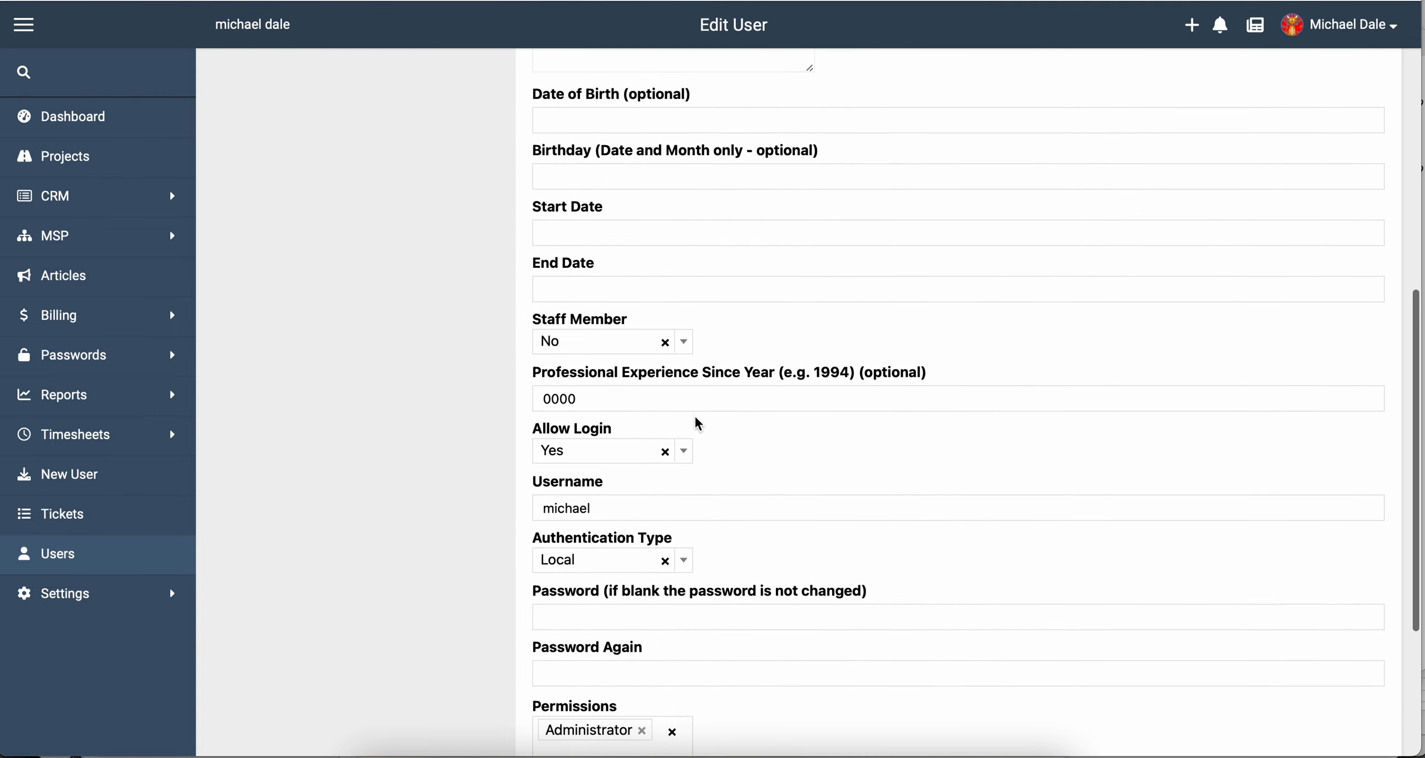
left_click(624, 544)
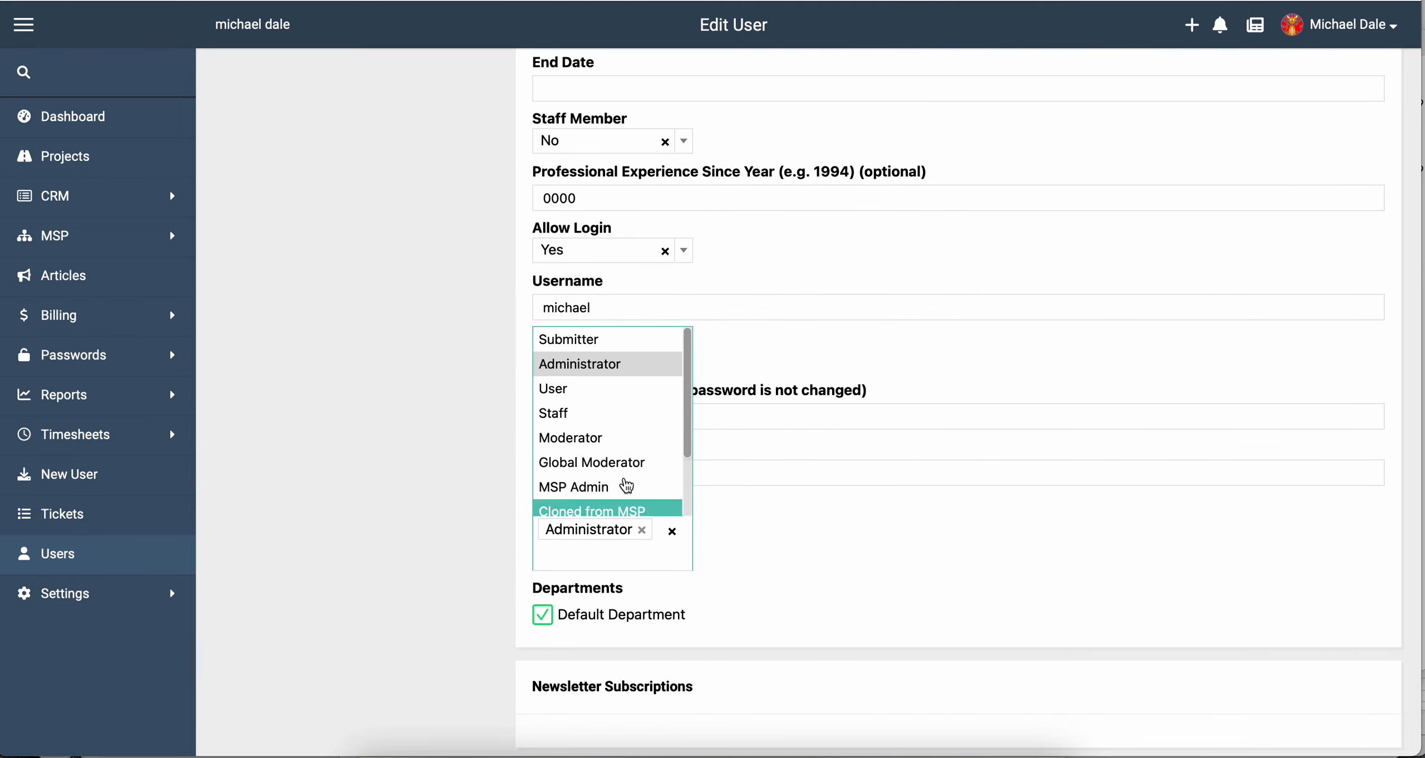
scroll(627, 479, "down", 2)
left_click(596, 493)
scroll(455, 482, "up", 15)
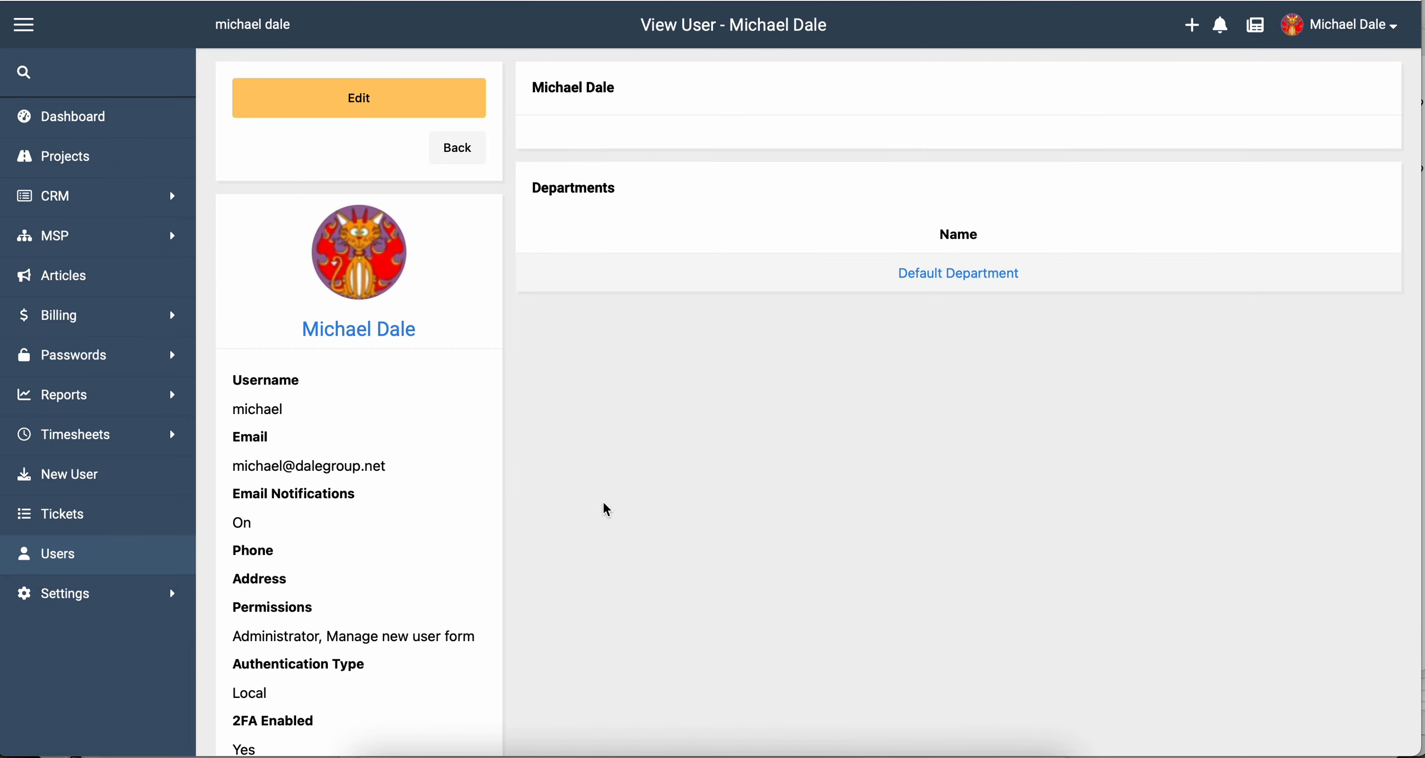
Fill in a New User entry: username 'example', new computer Yes, start date 25 November 2022.
left_click(122, 484)
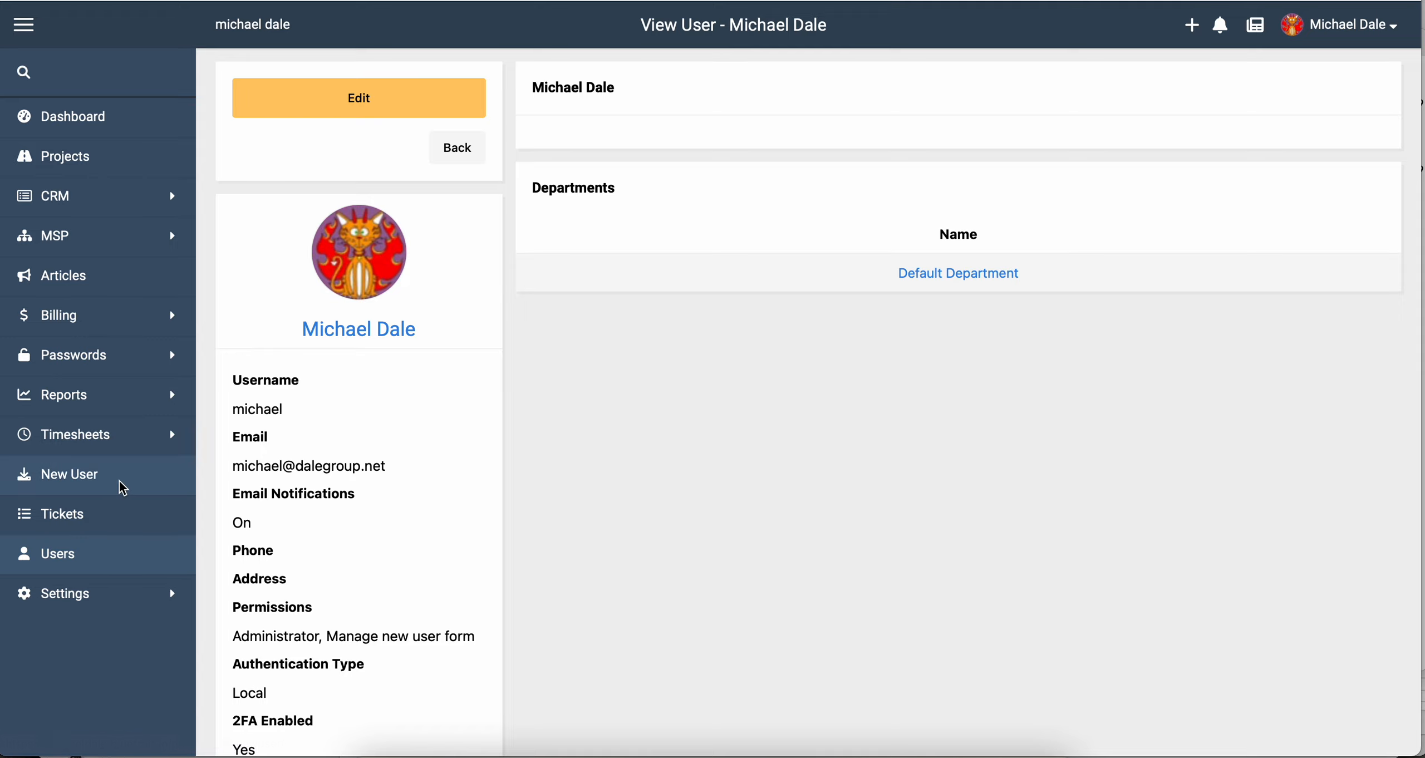
left_click(411, 99)
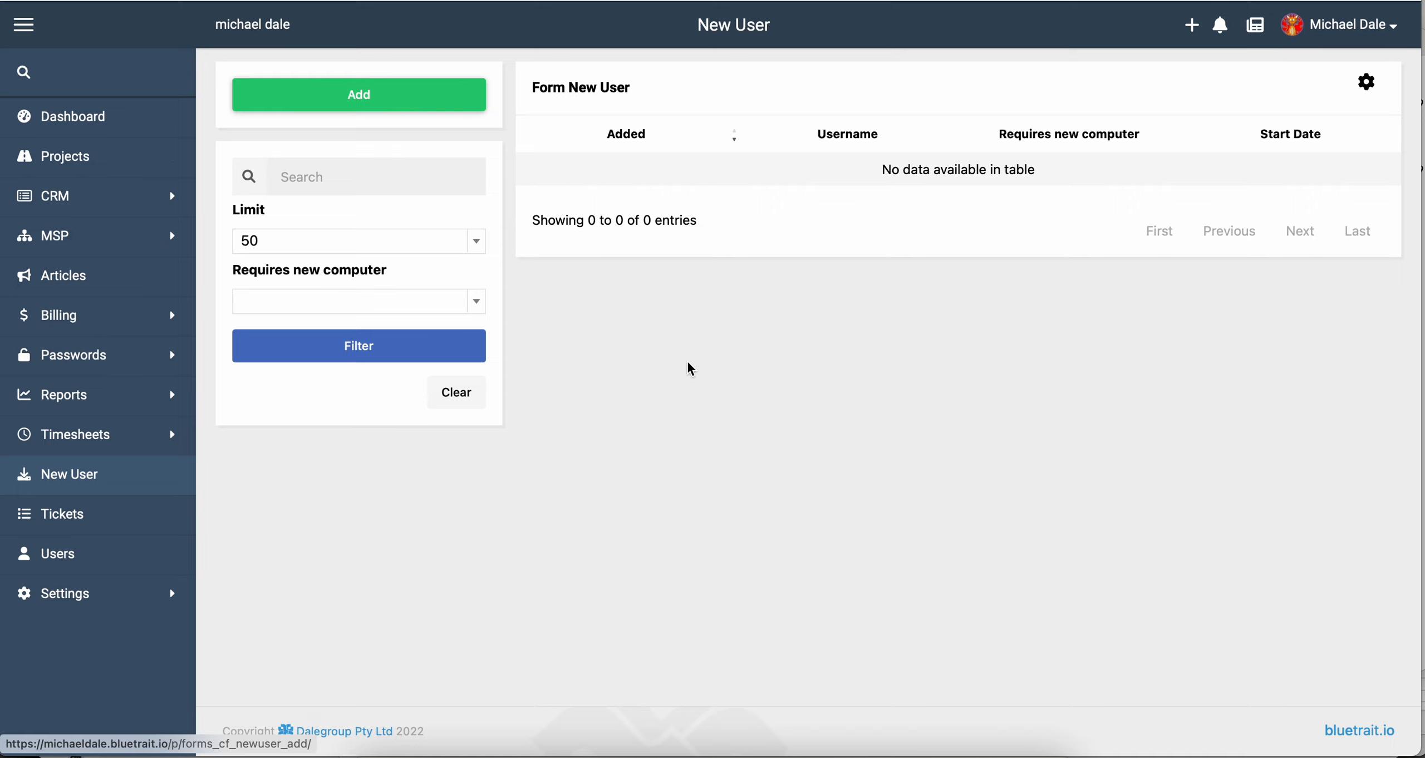
left_click(615, 161)
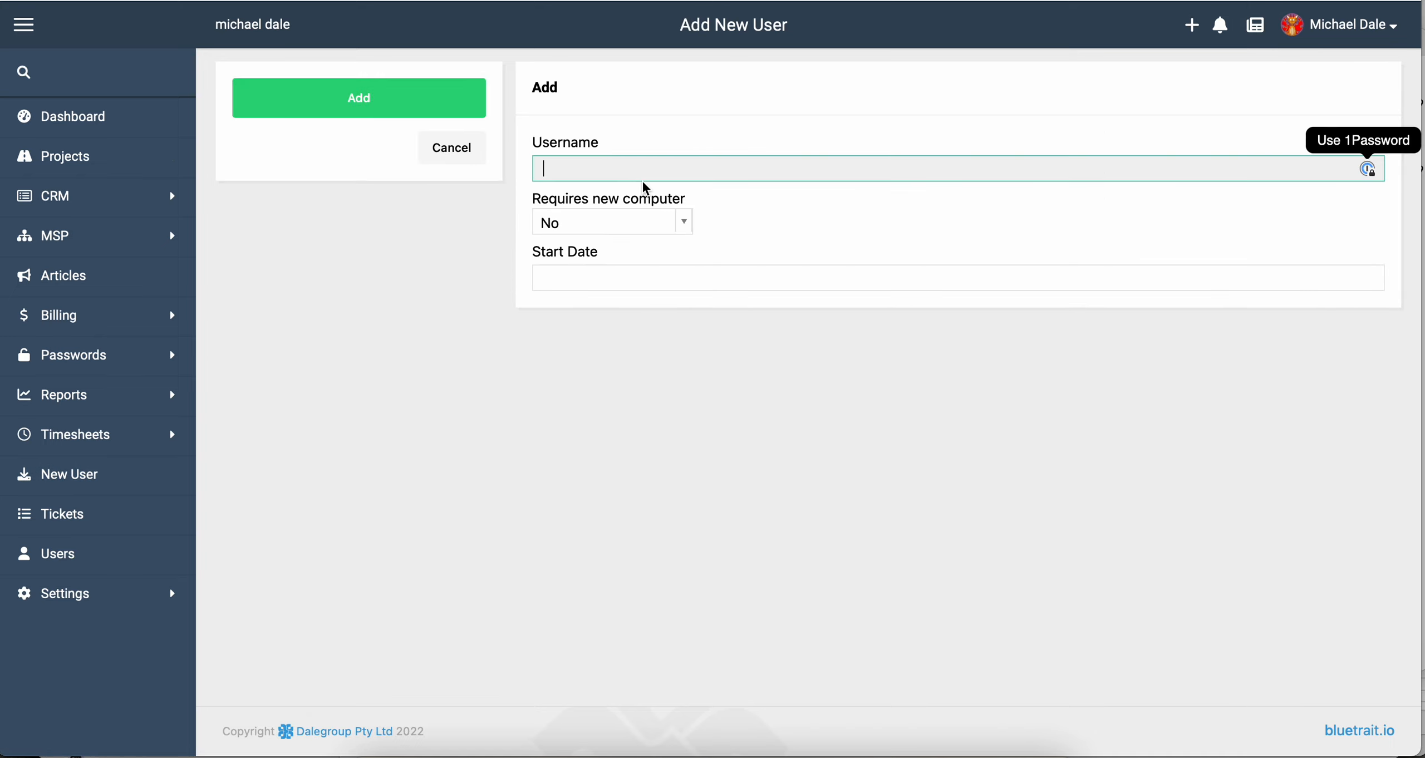
type("example")
key("Tab")
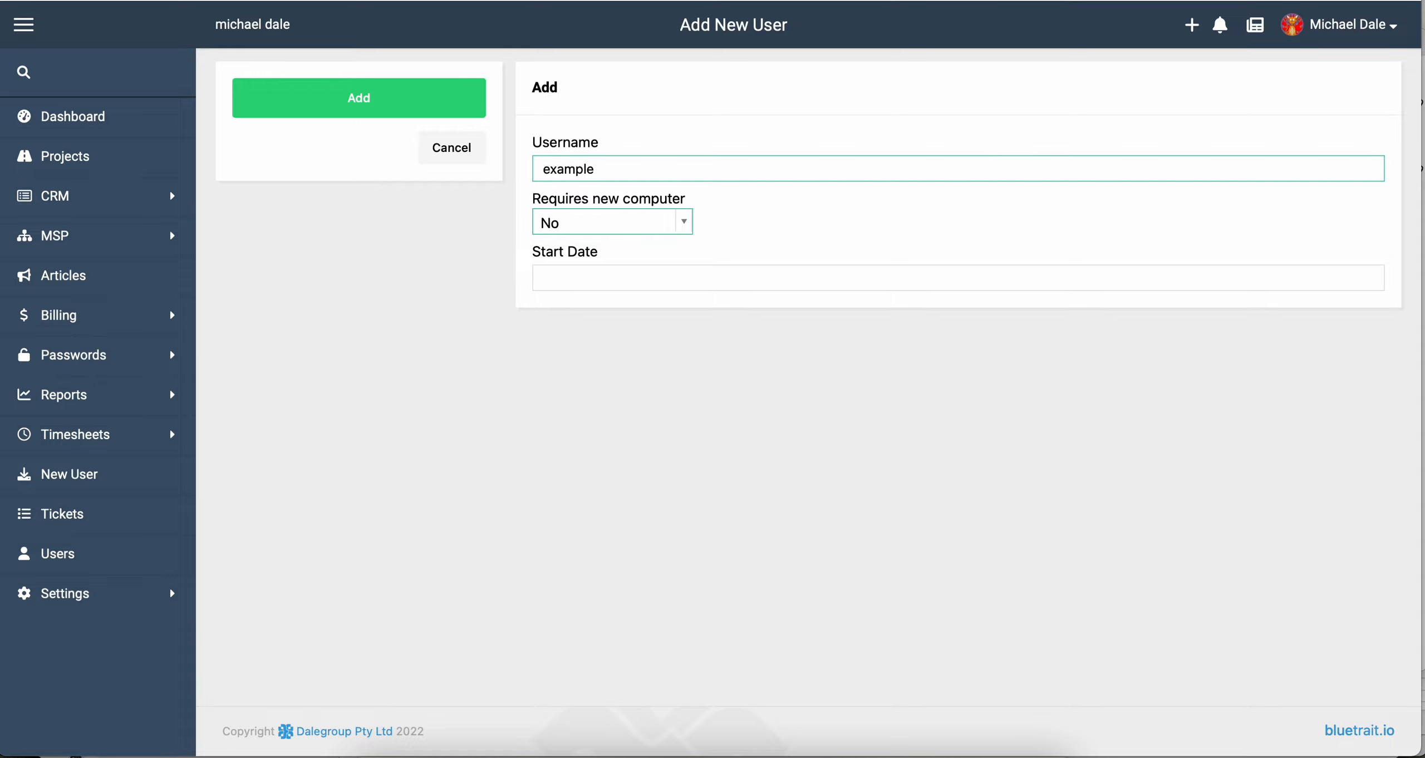
key("Down")
key("Down")
key("Return")
left_click(562, 278)
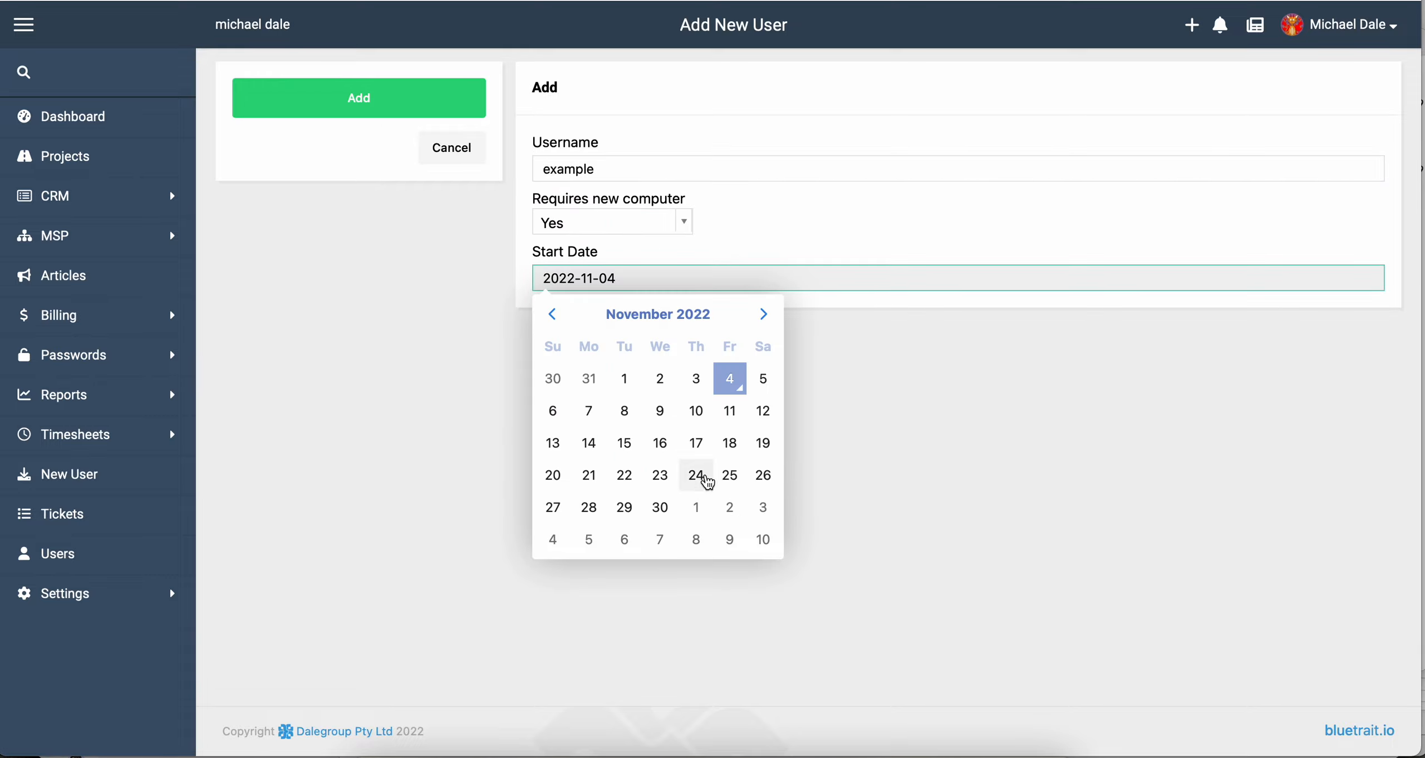
left_click(730, 475)
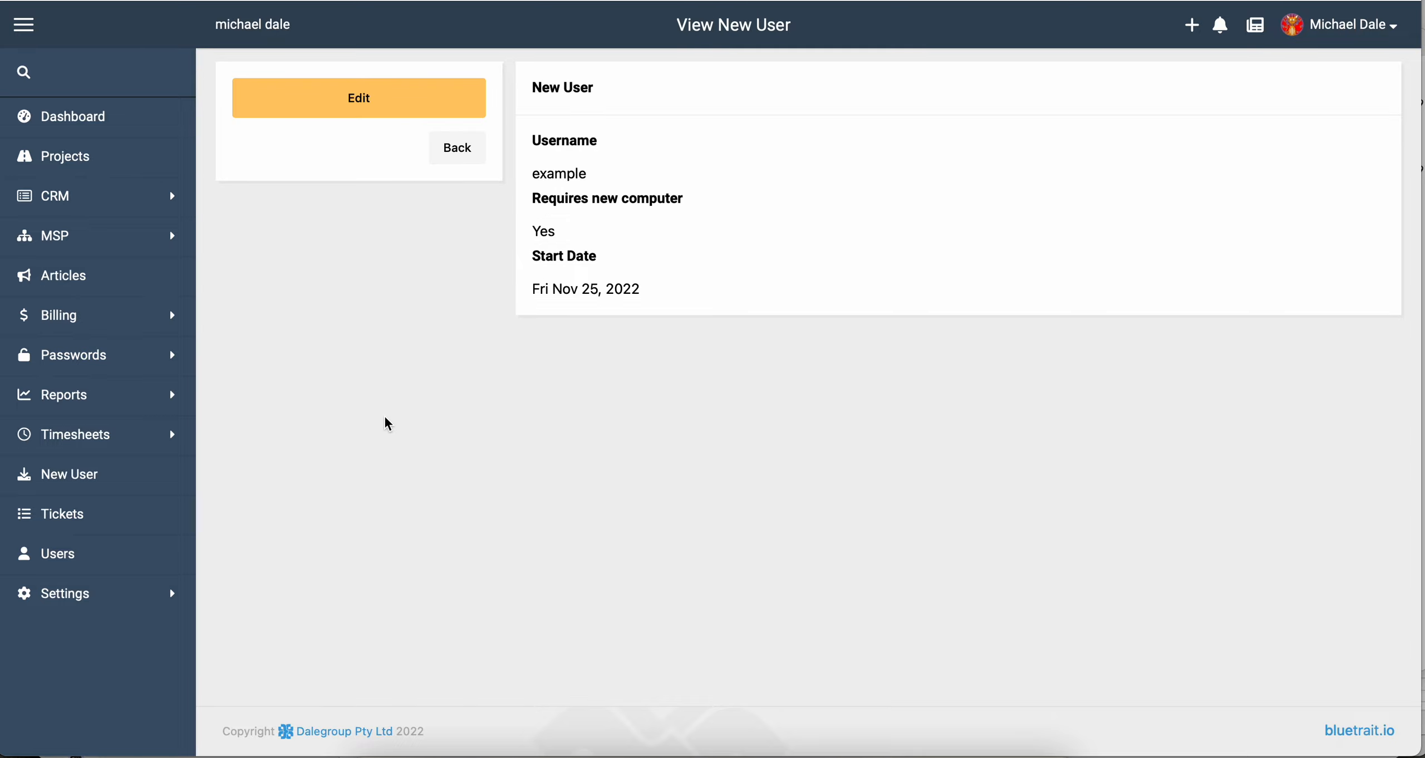
Check the submitted entry's details, then go to the Tickets list.
left_click(471, 161)
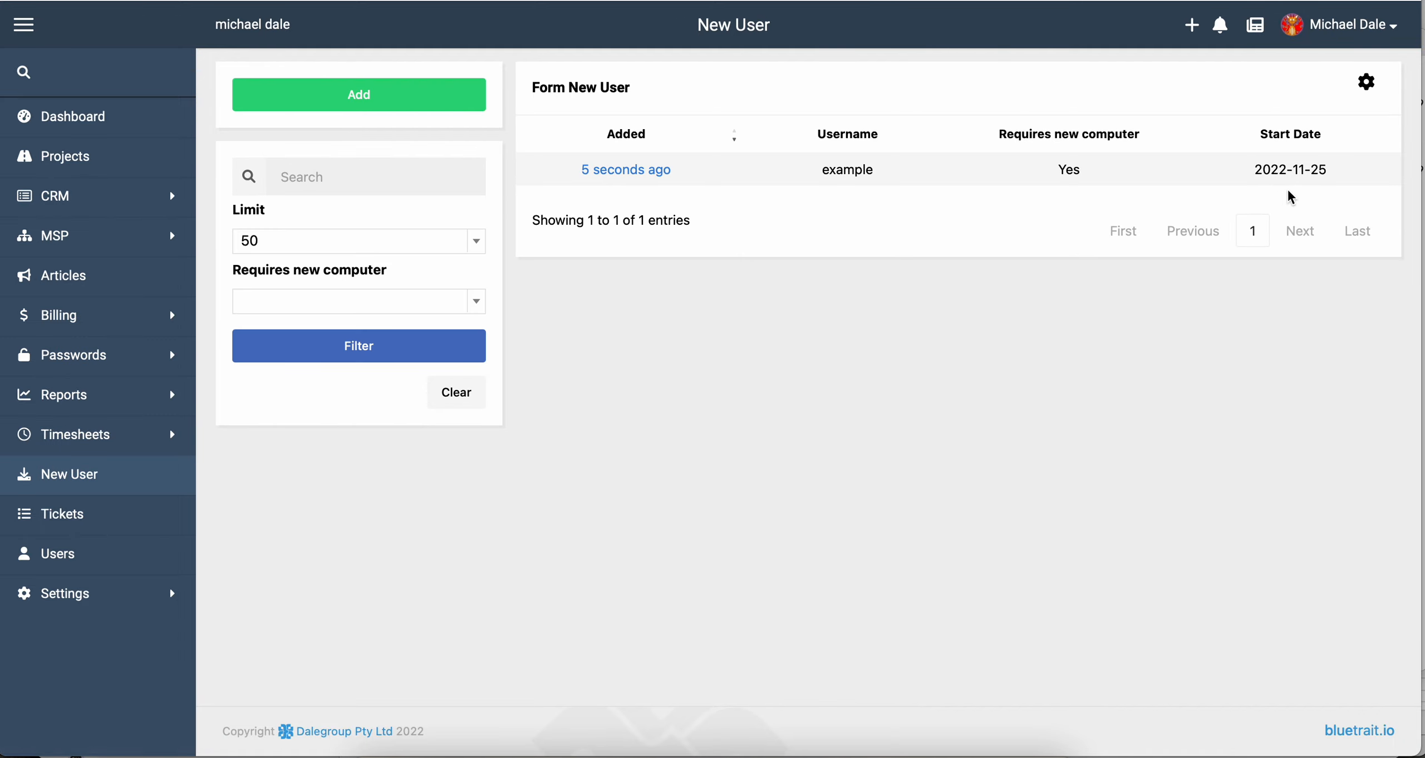
left_click(648, 167)
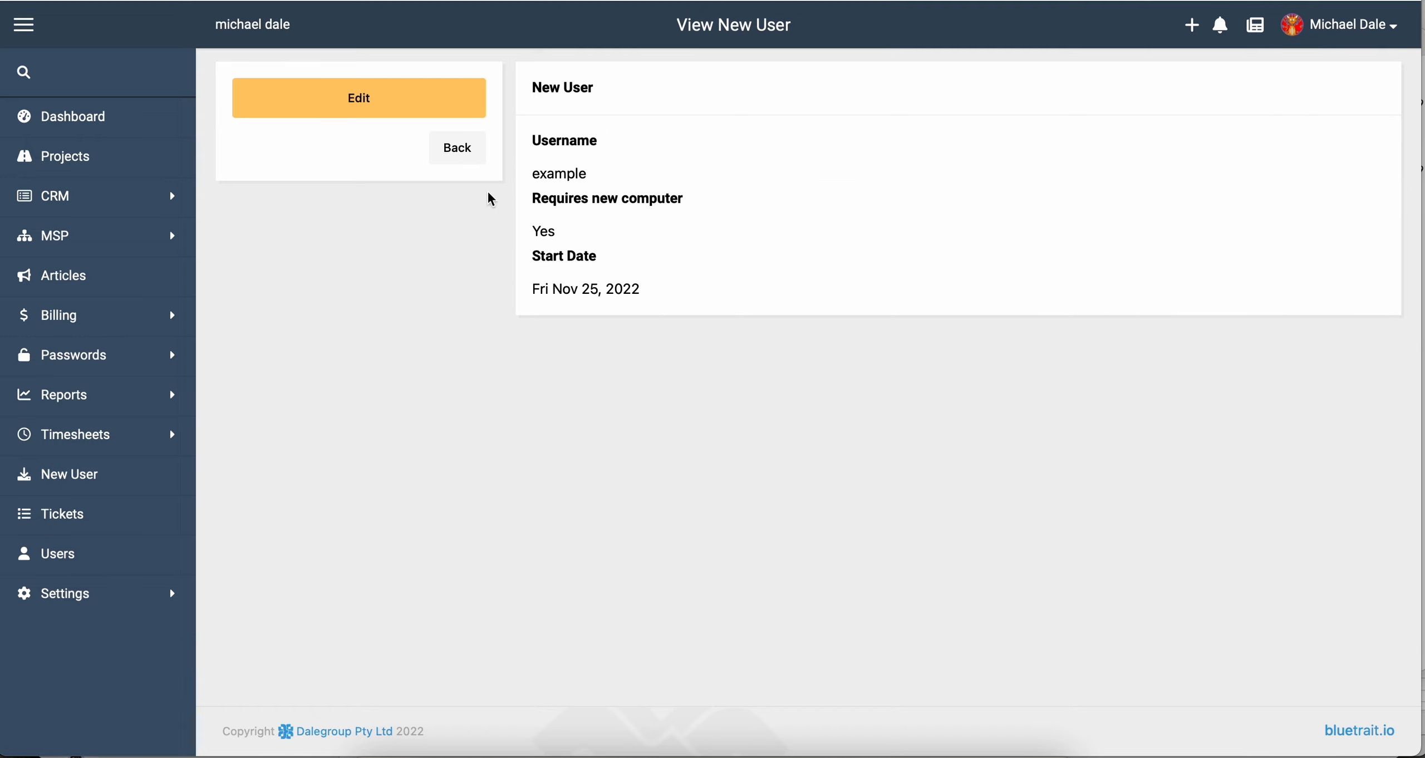
left_click(456, 150)
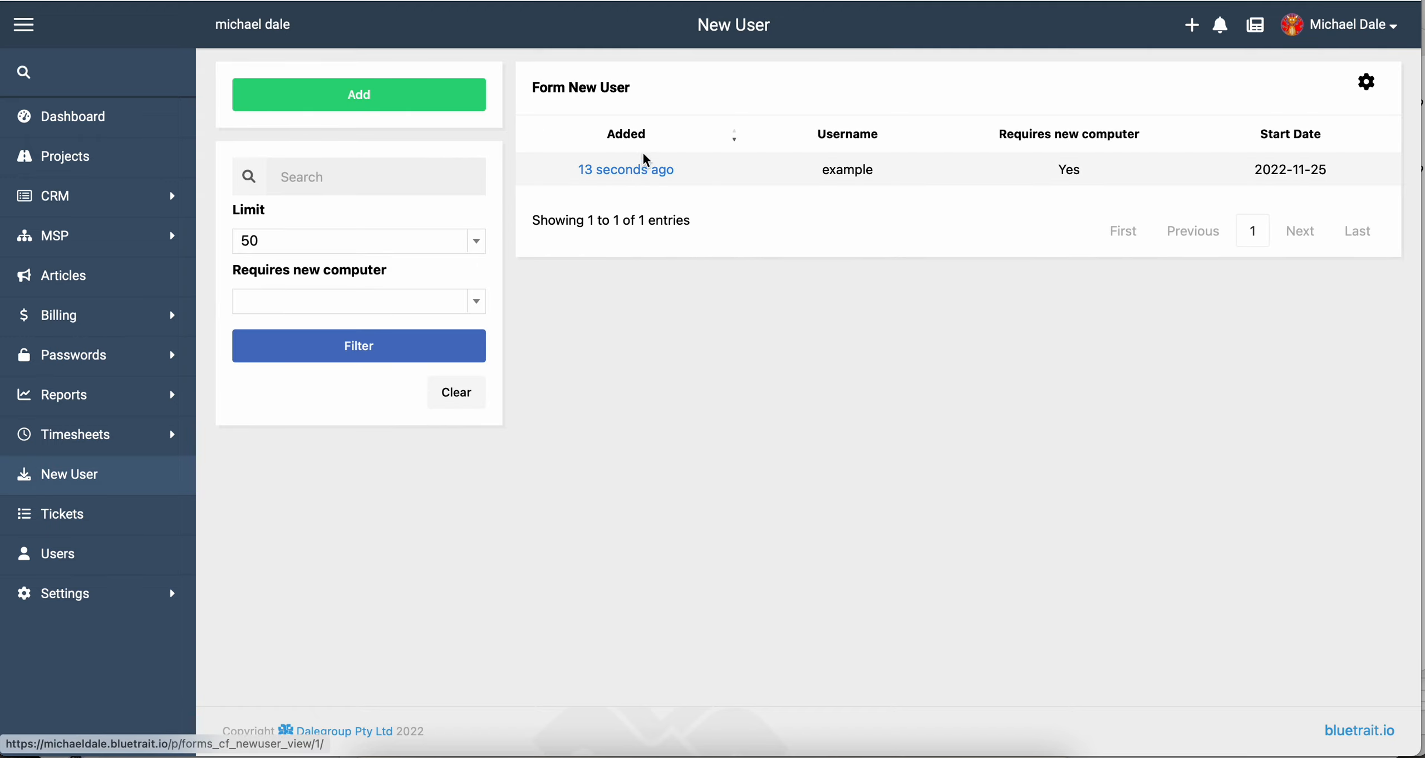
left_click(566, 168)
left_click(351, 109)
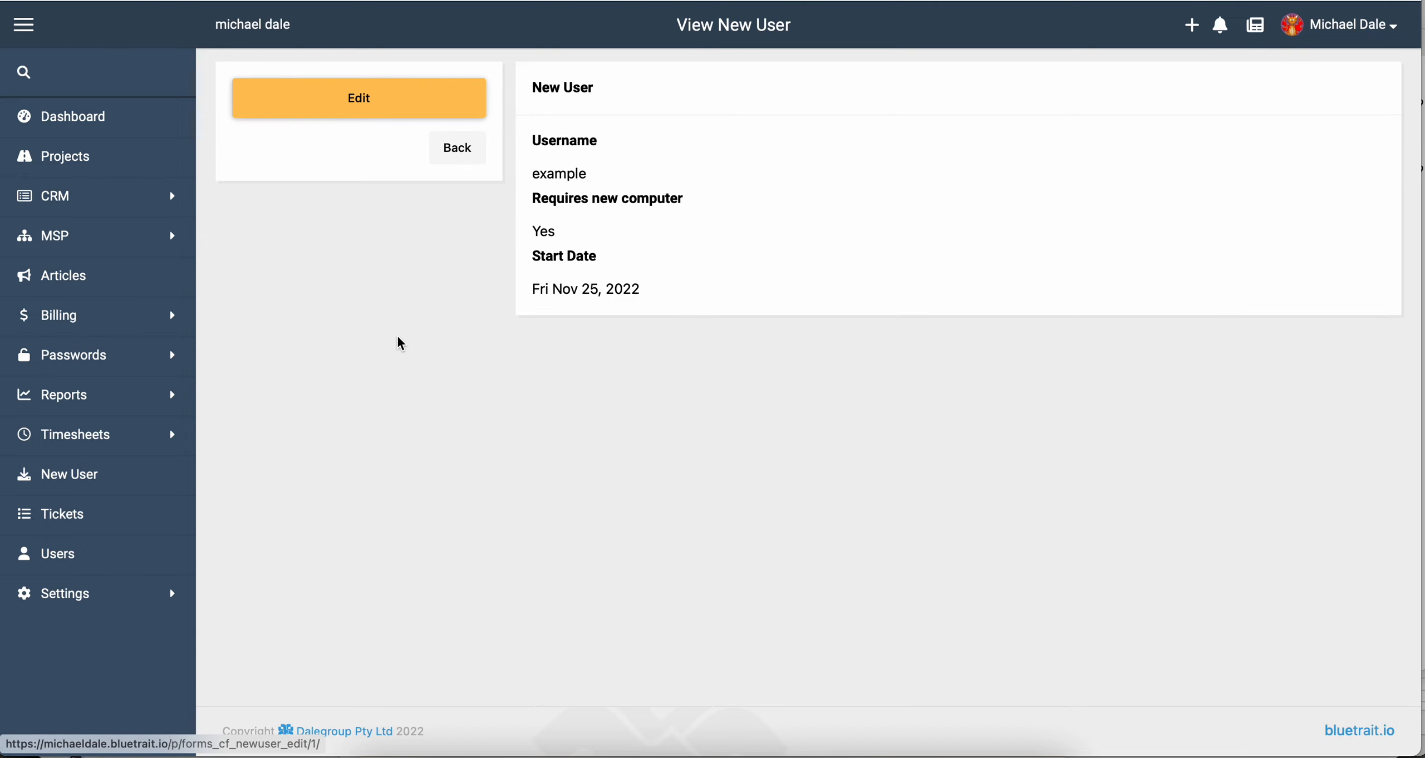
left_click(121, 525)
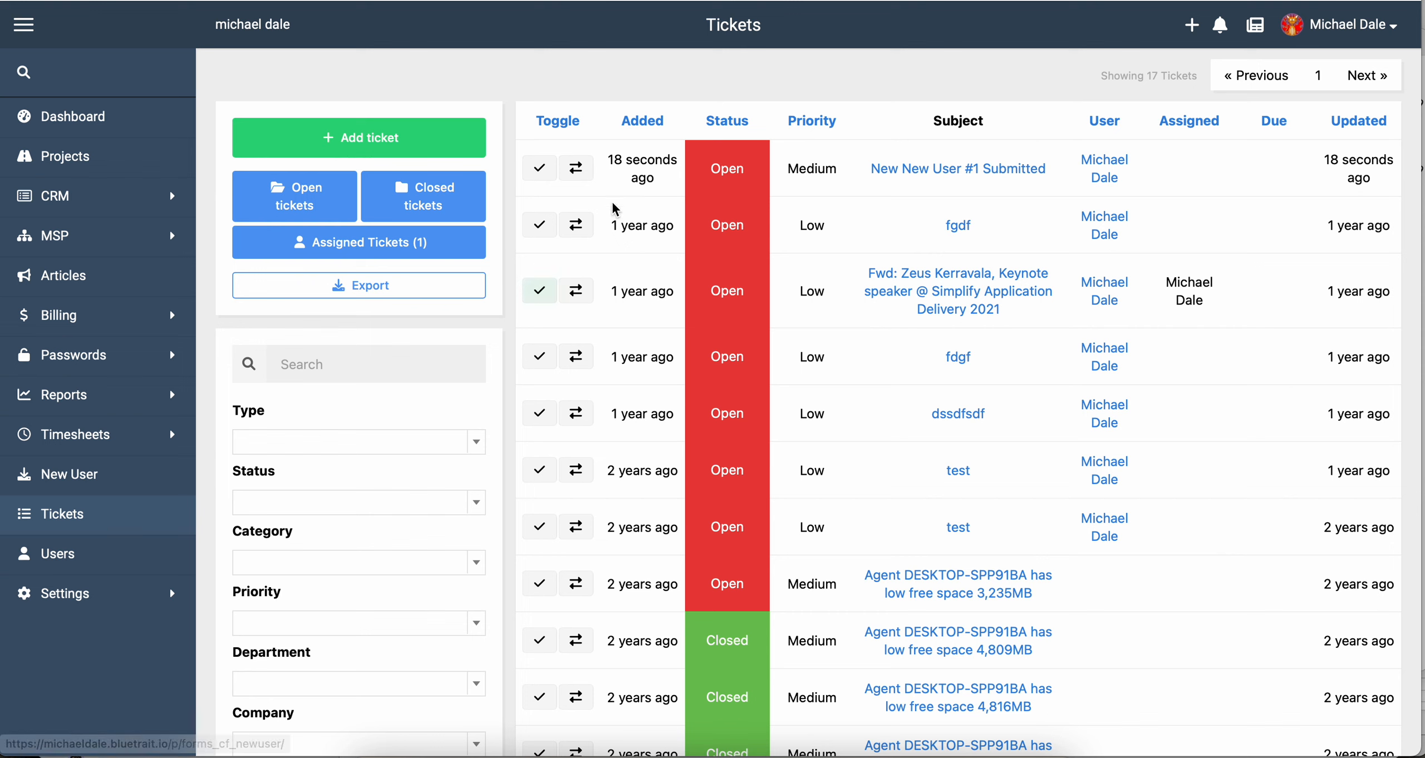
Open ticket #17 'New New User #1 Submitted' and view the 'example' form entry.
left_click(1014, 170)
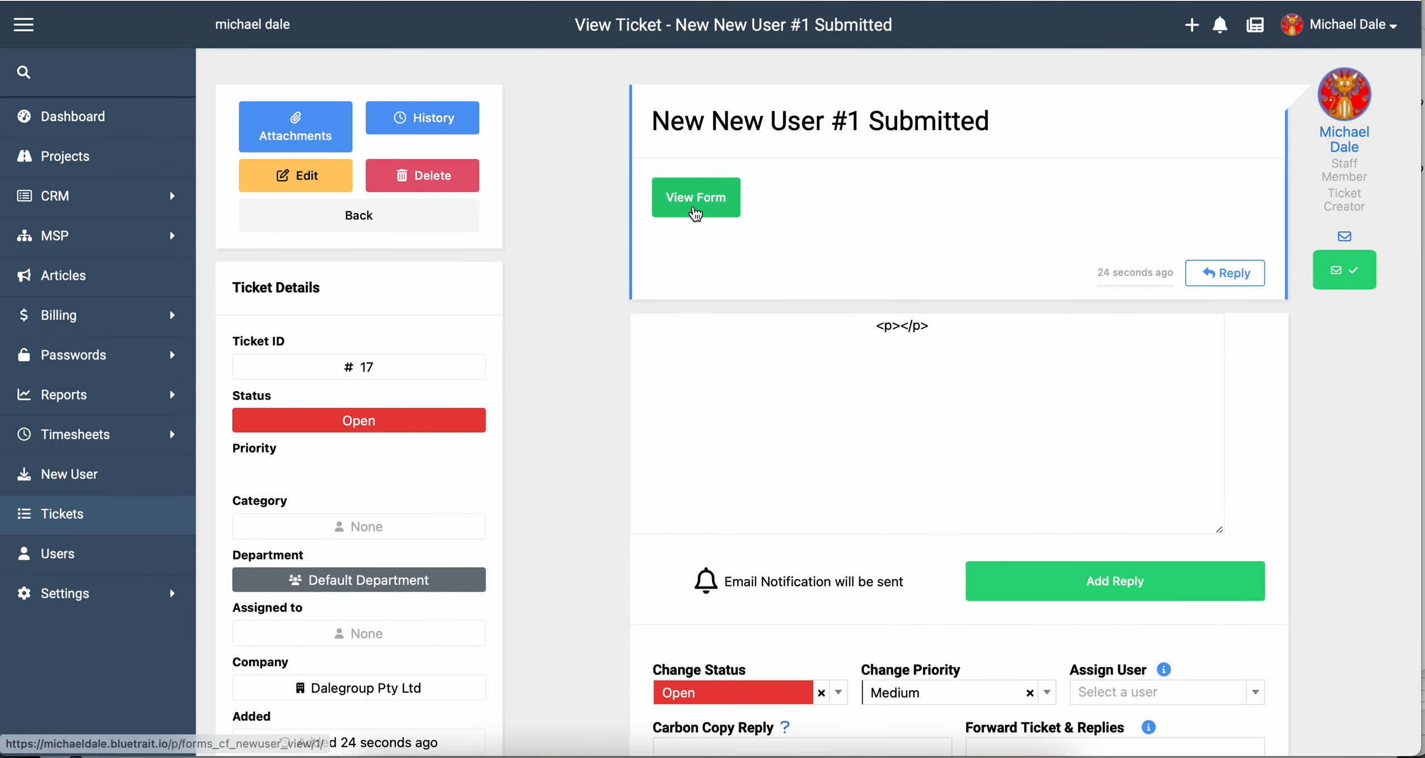
left_click(695, 206)
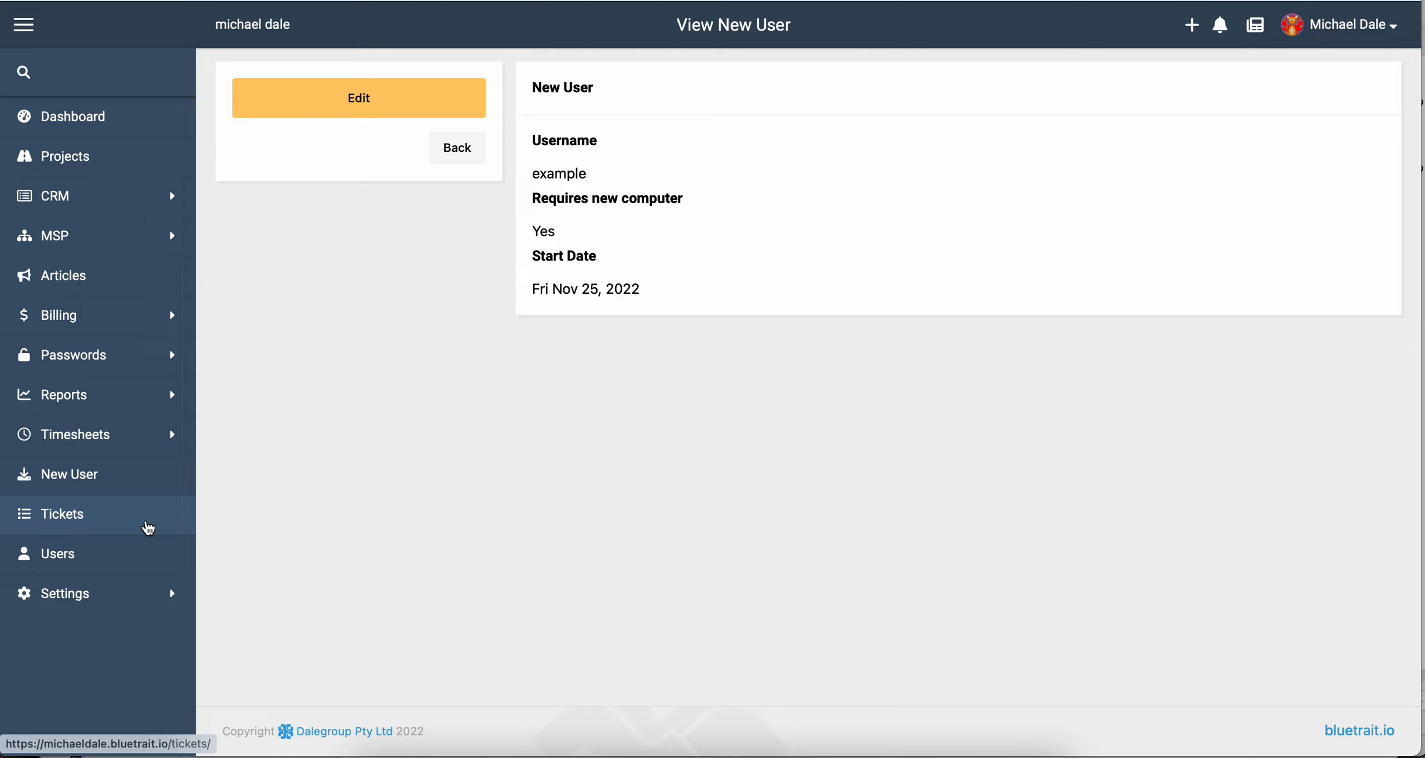
Copy the New User form's Guest URL from Forms settings, then log out.
left_click(115, 591)
scroll(111, 582, "down", 5)
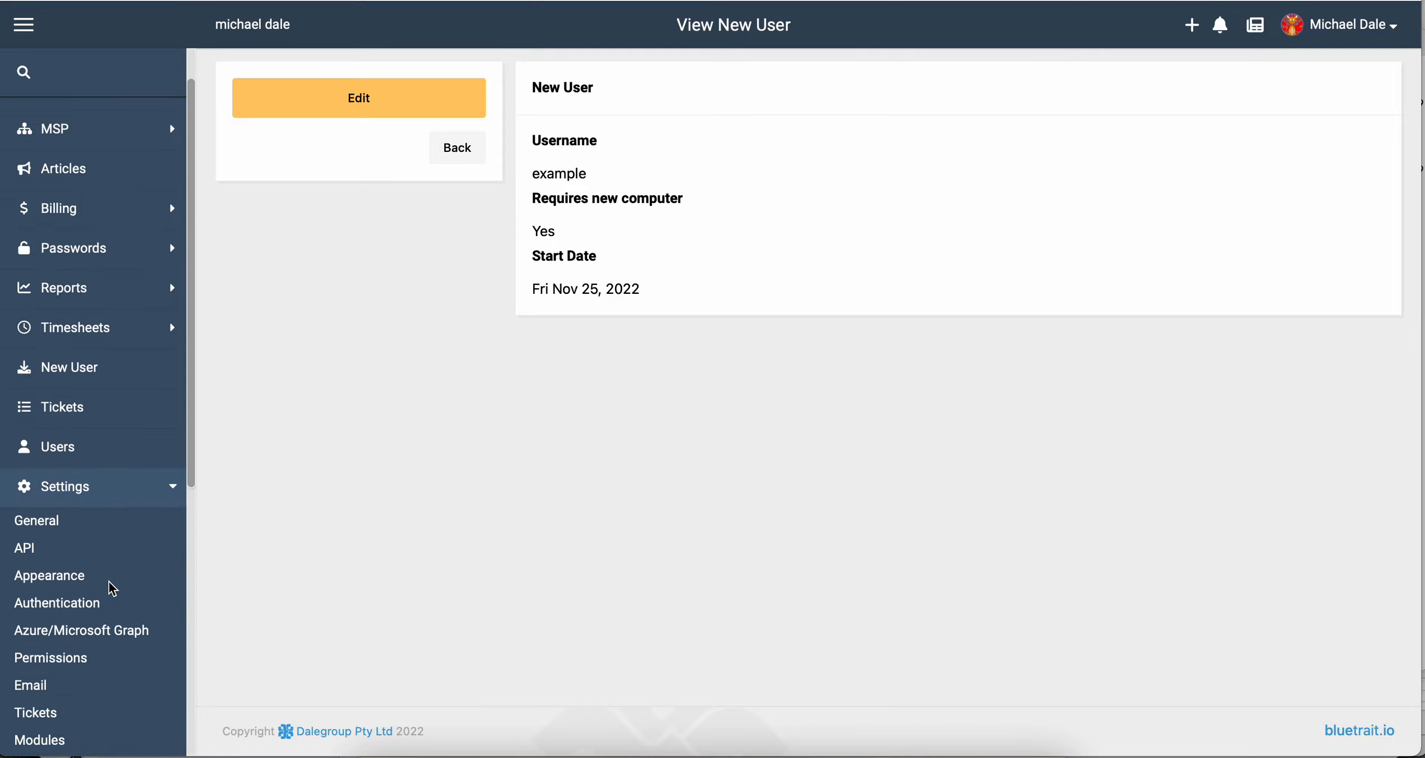
scroll(82, 563, "down", 4)
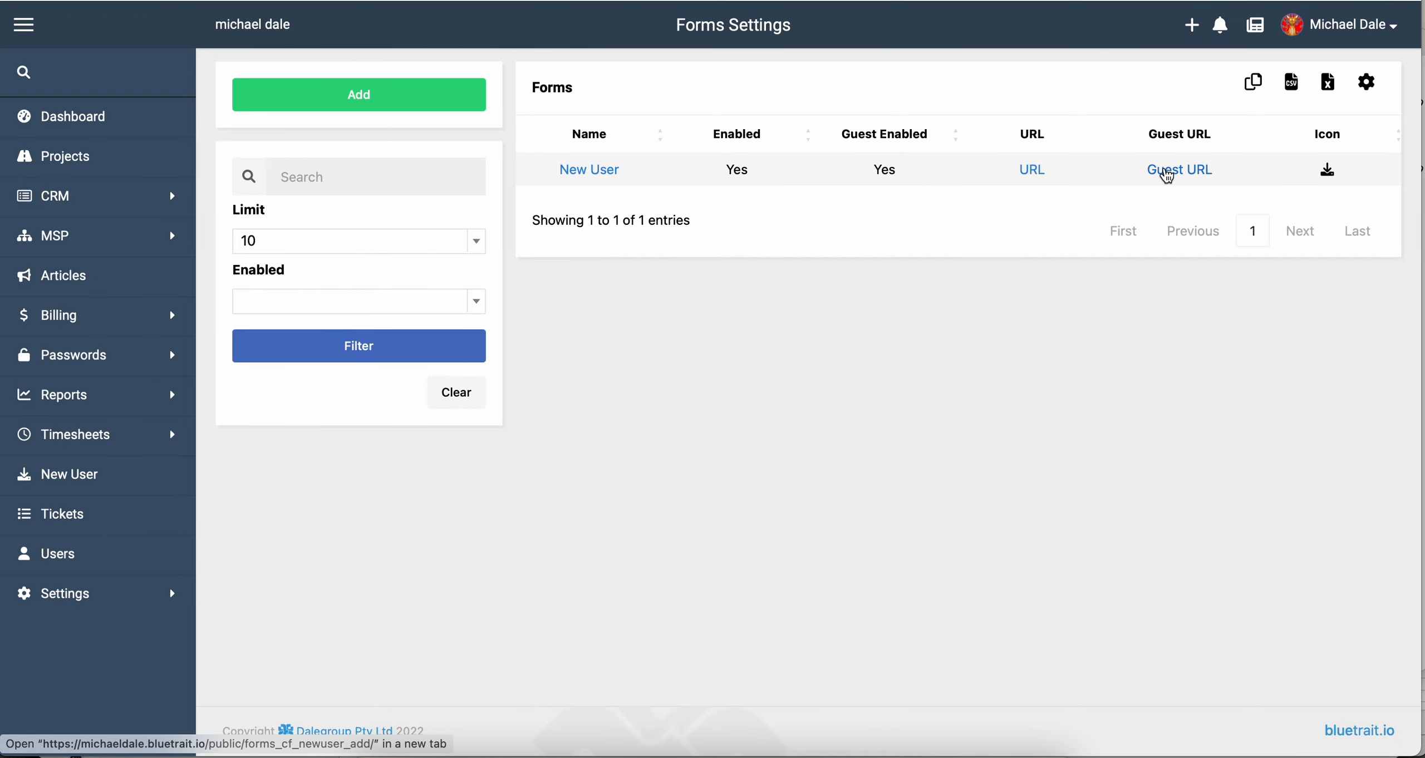
right_click(1168, 176)
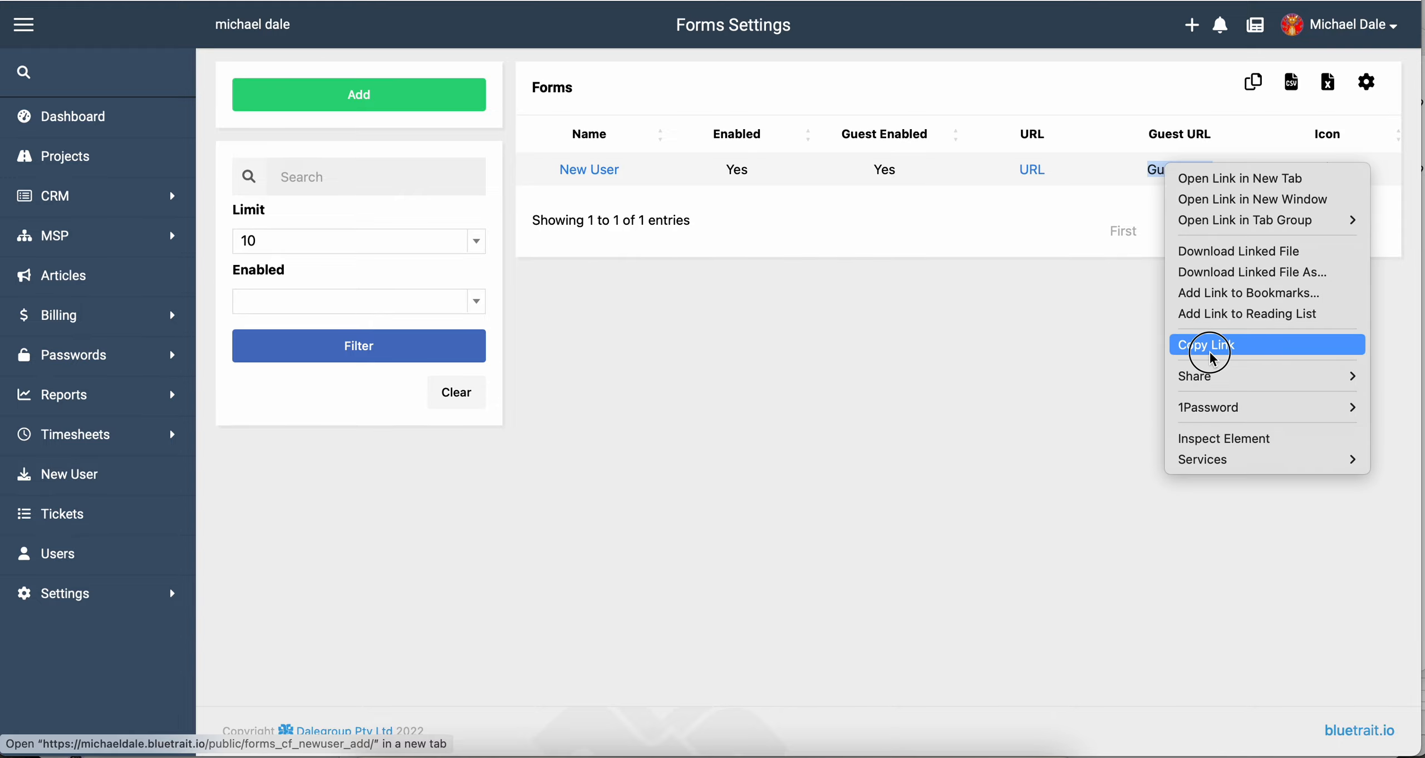
left_click(1225, 344)
left_click(1360, 38)
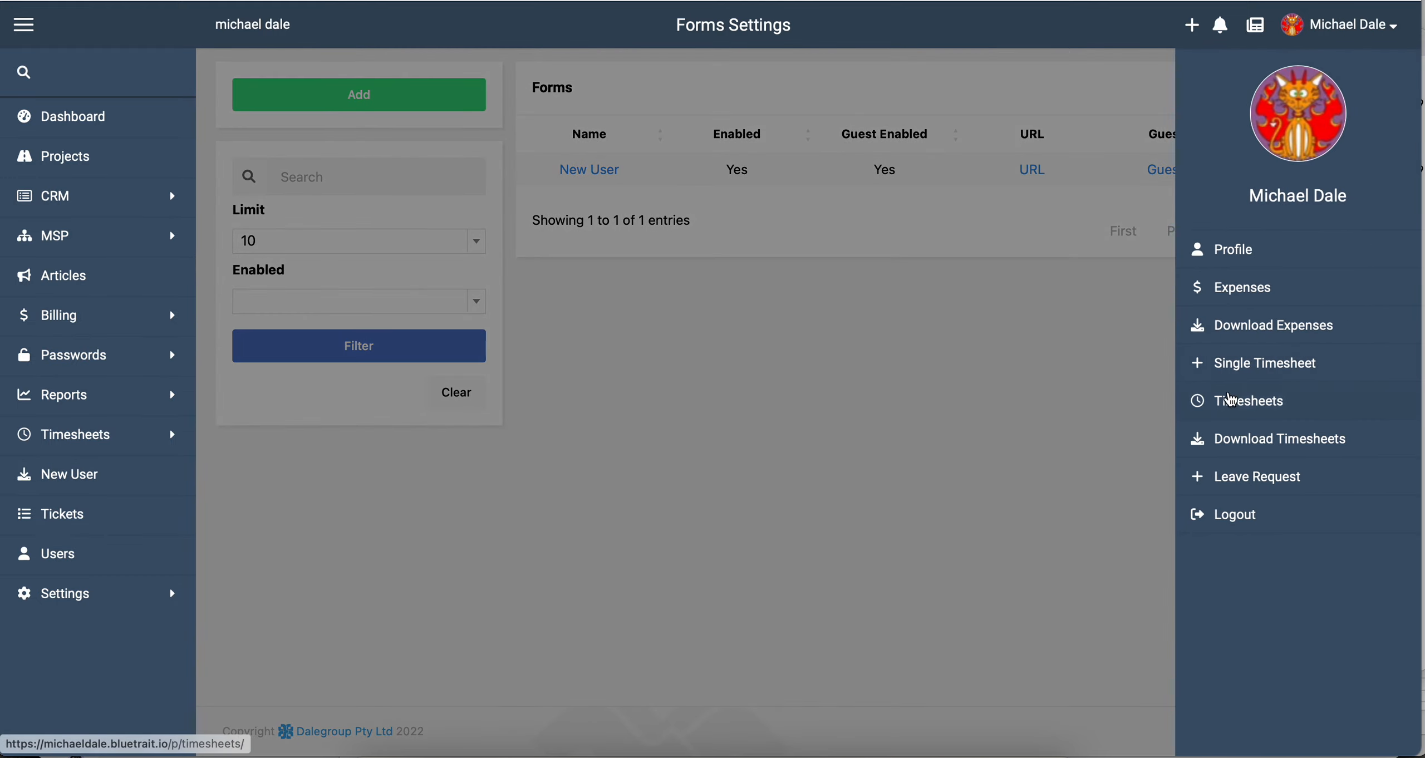
left_click(1211, 519)
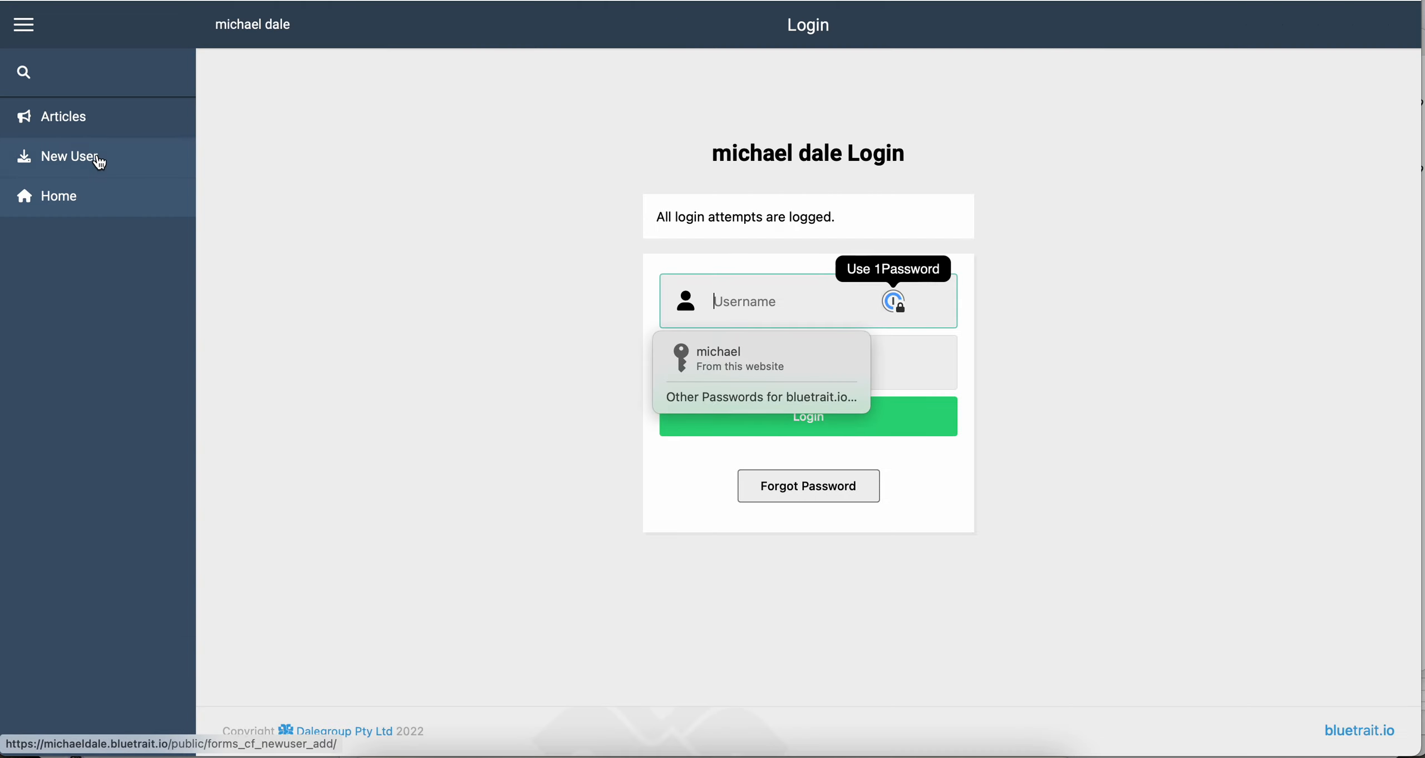
Submit a guest New User entry for 'test', new computer Yes, starting 25 November 2022.
left_click(100, 162)
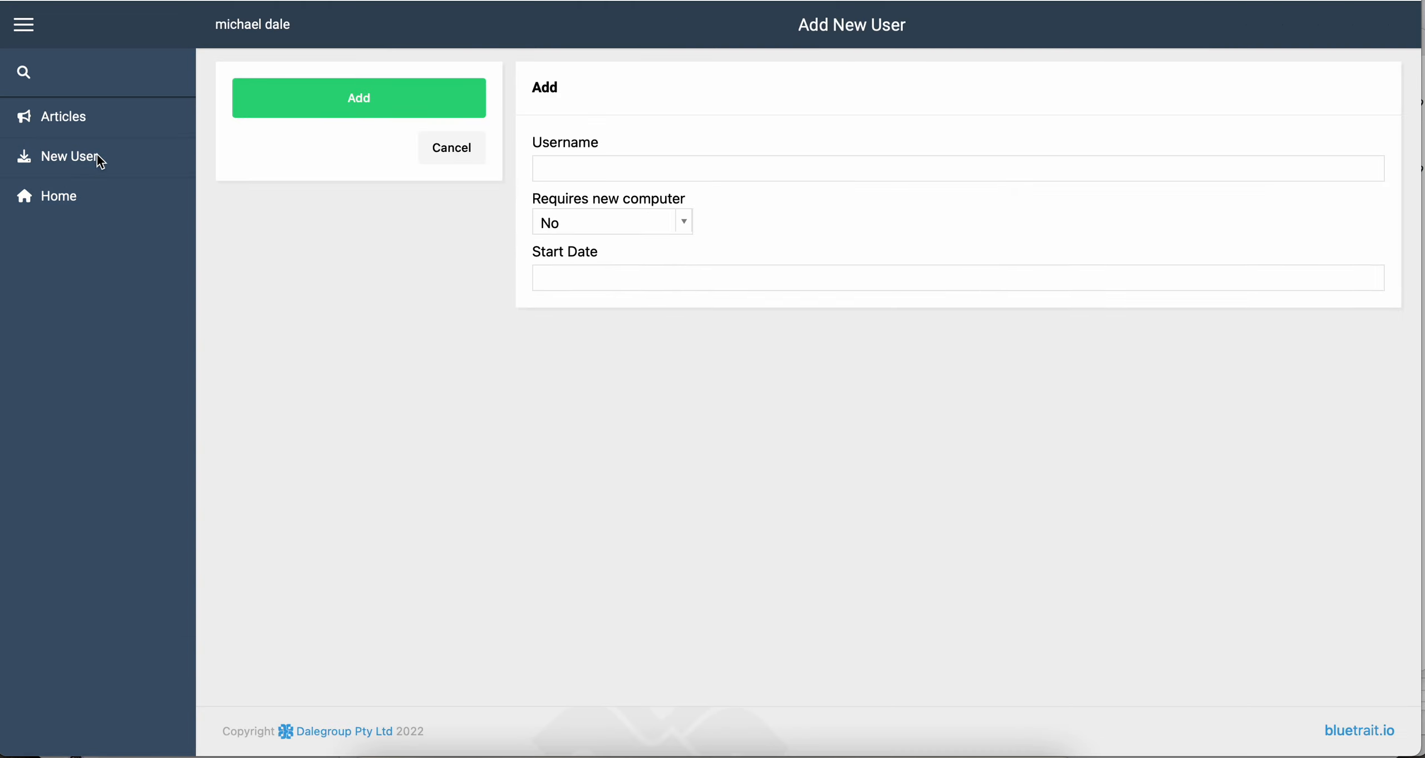
left_click(650, 166)
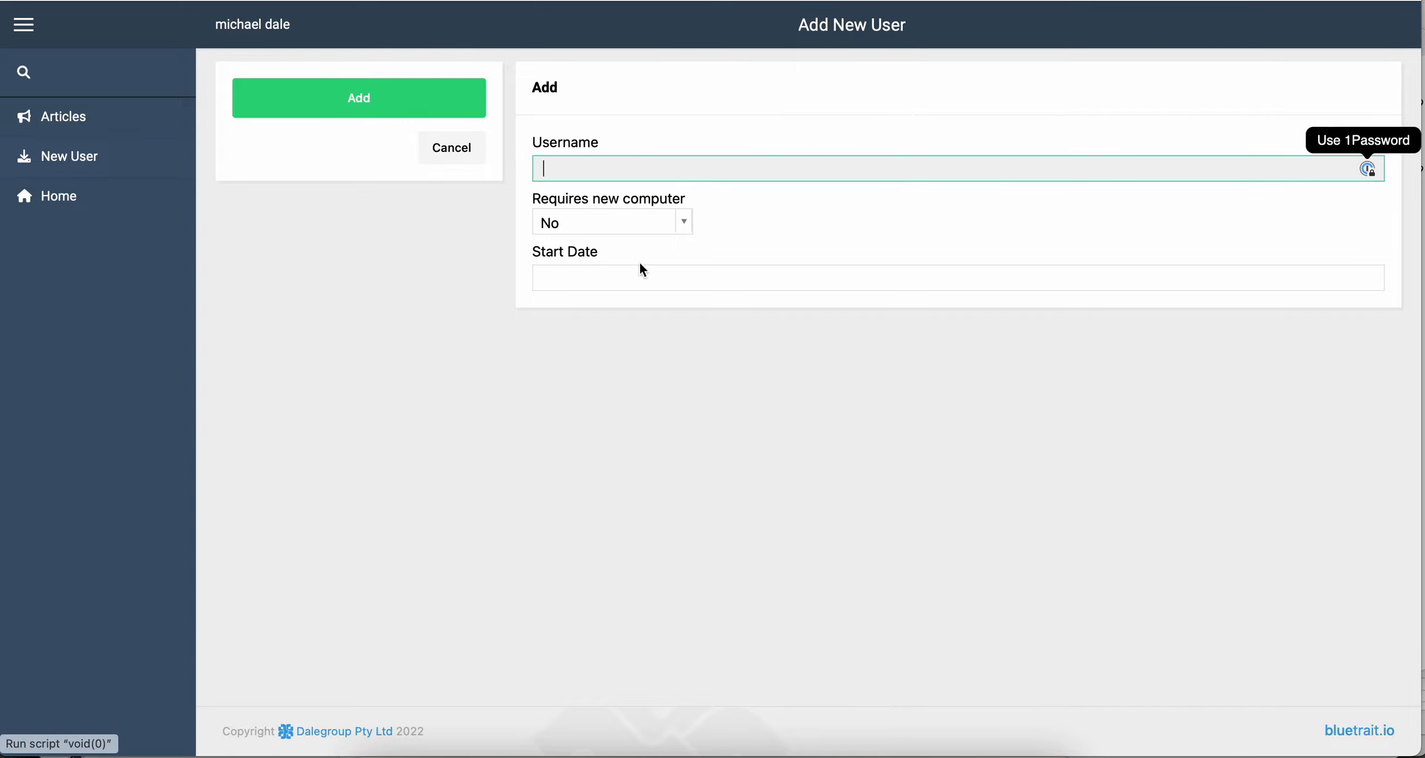
type("test")
left_click(613, 226)
left_click(596, 303)
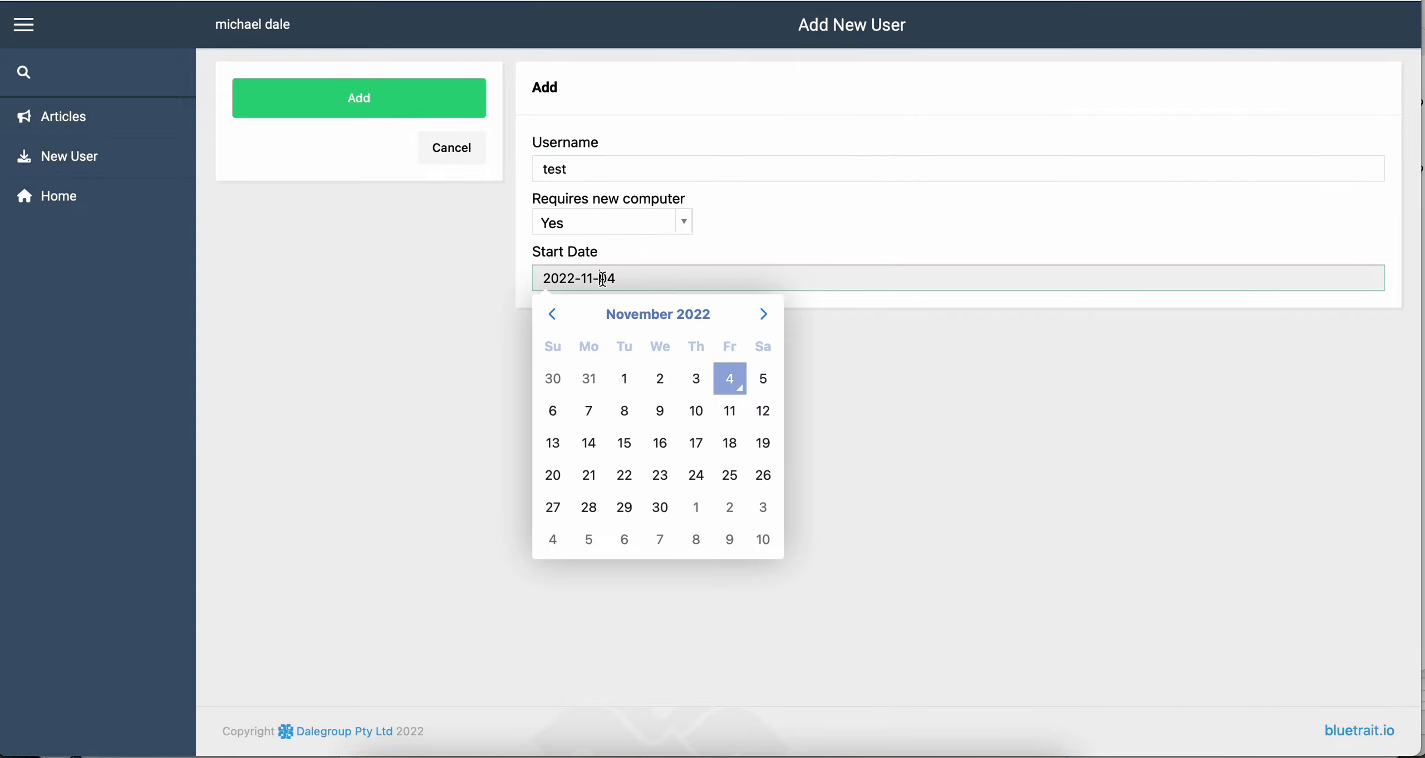
left_click(729, 475)
left_click(386, 109)
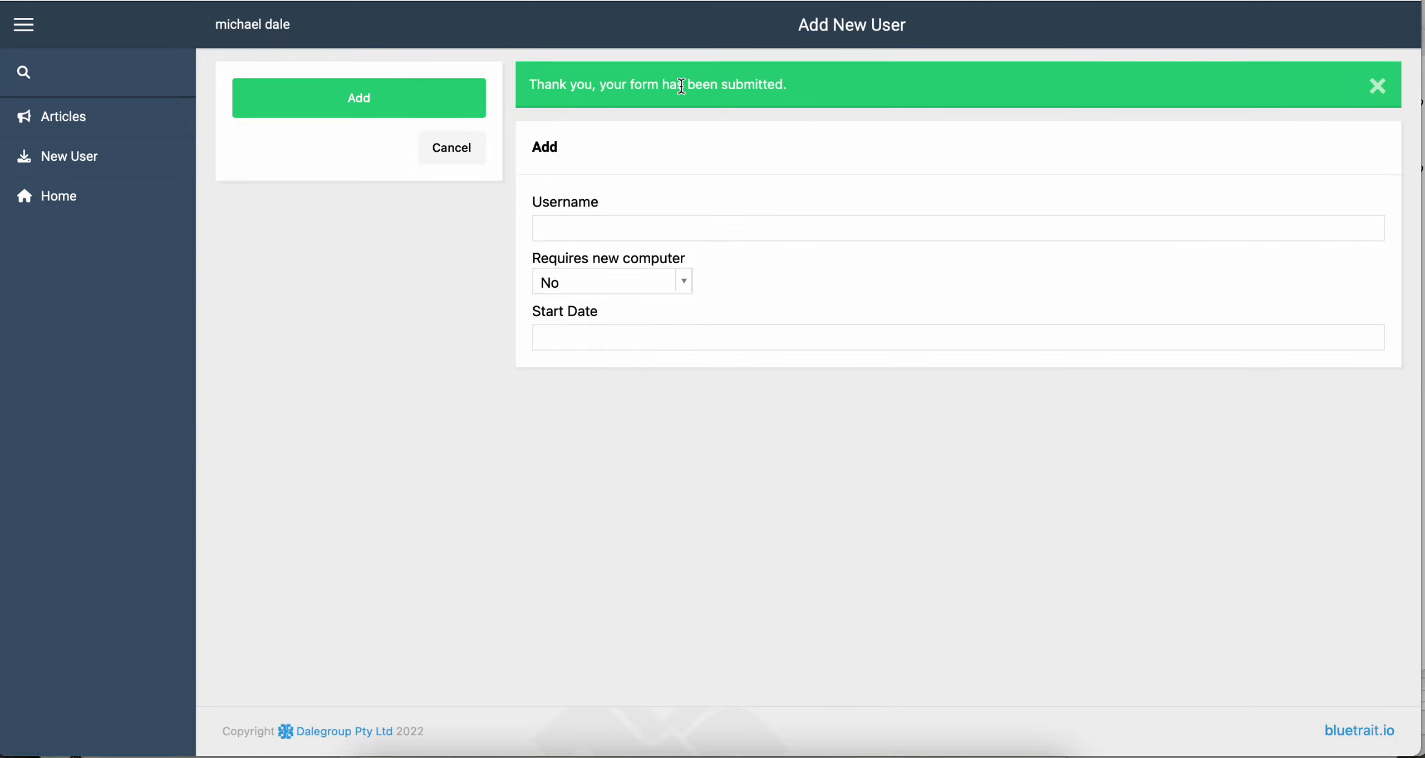
left_click(440, 155)
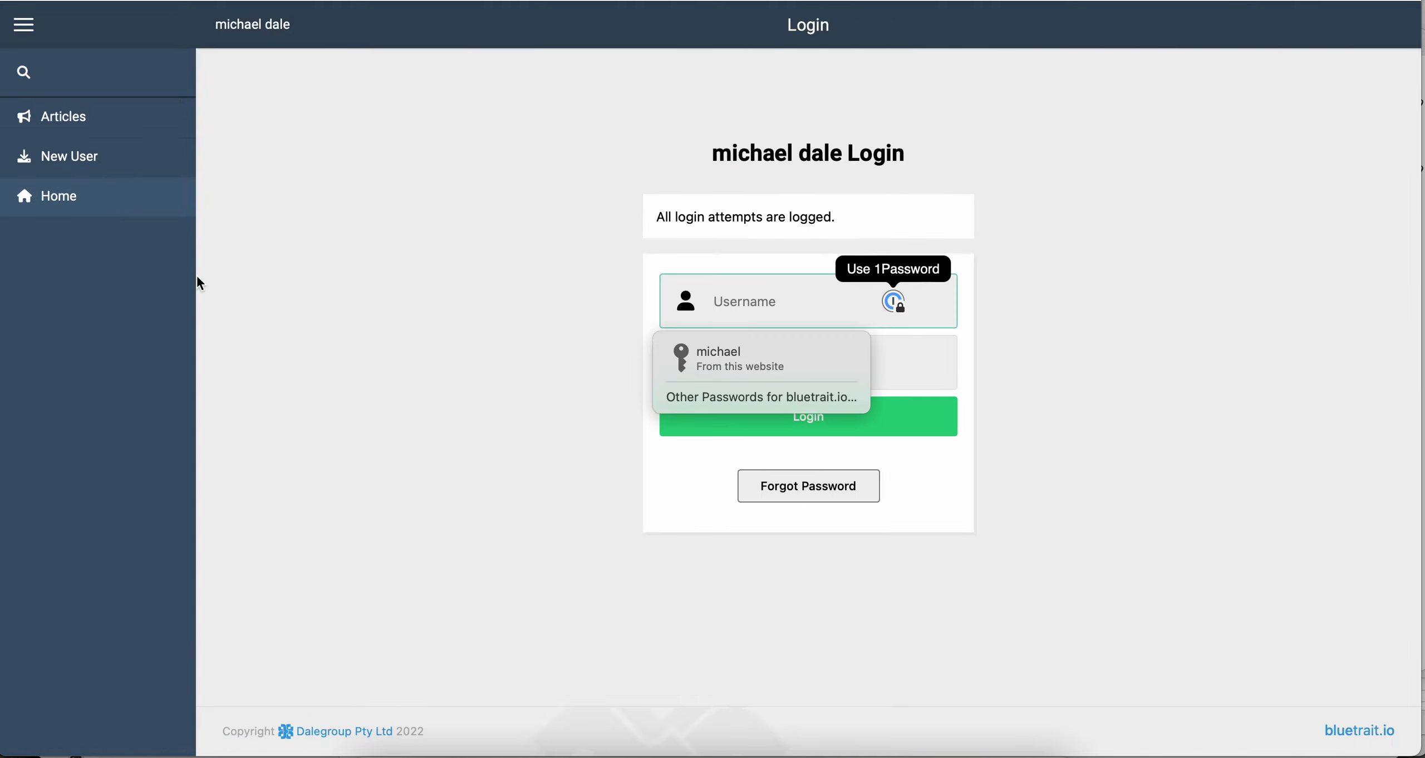
Log in with the saved credentials and open the guest's 'test' entry.
left_click(703, 362)
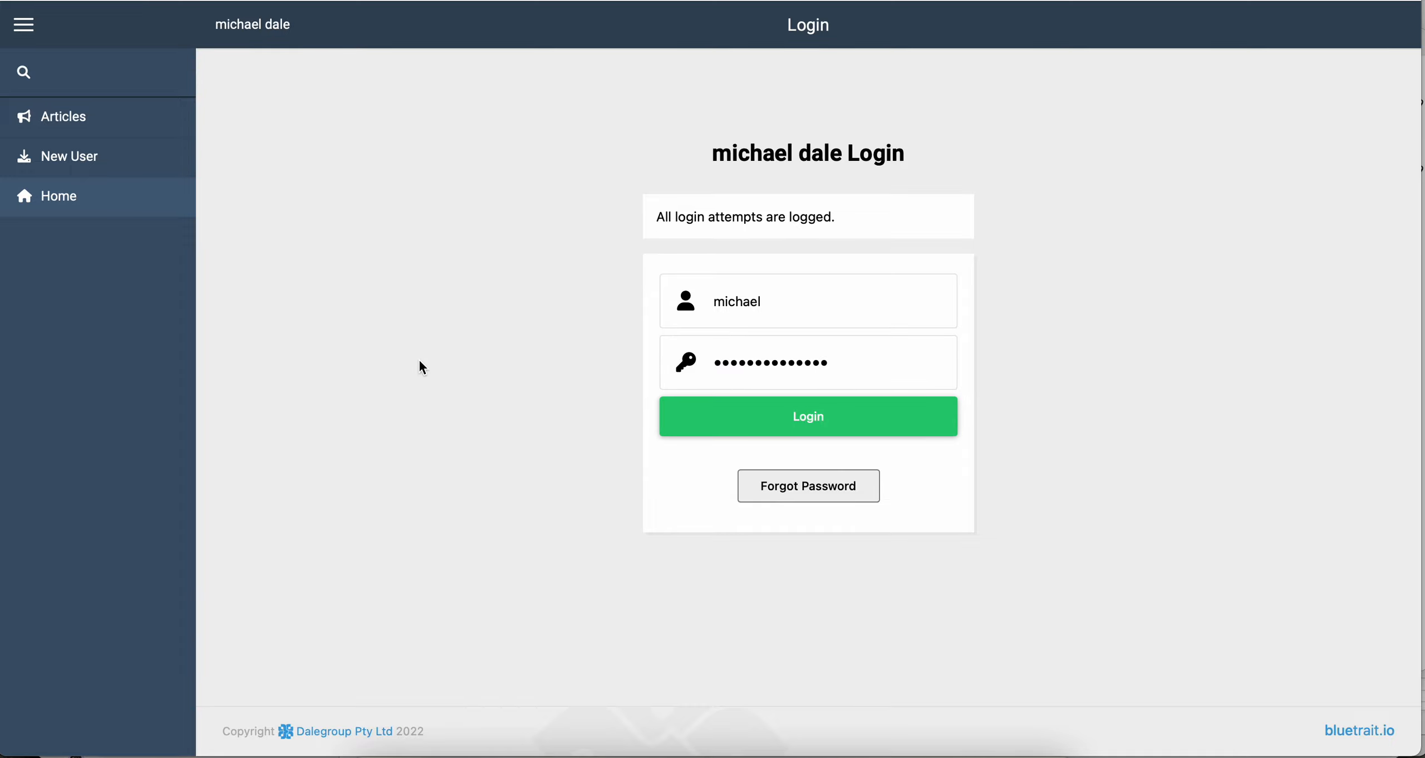
key("Return")
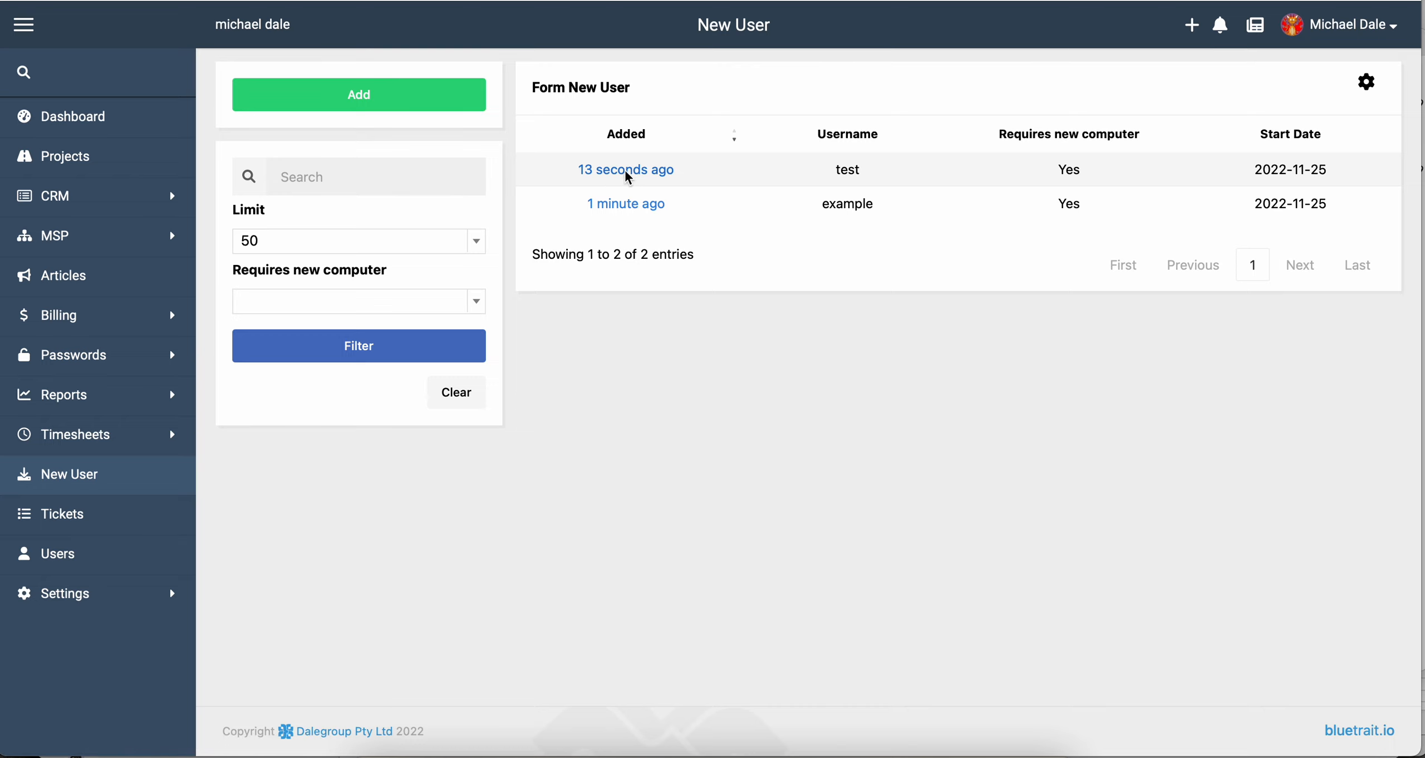
left_click(626, 173)
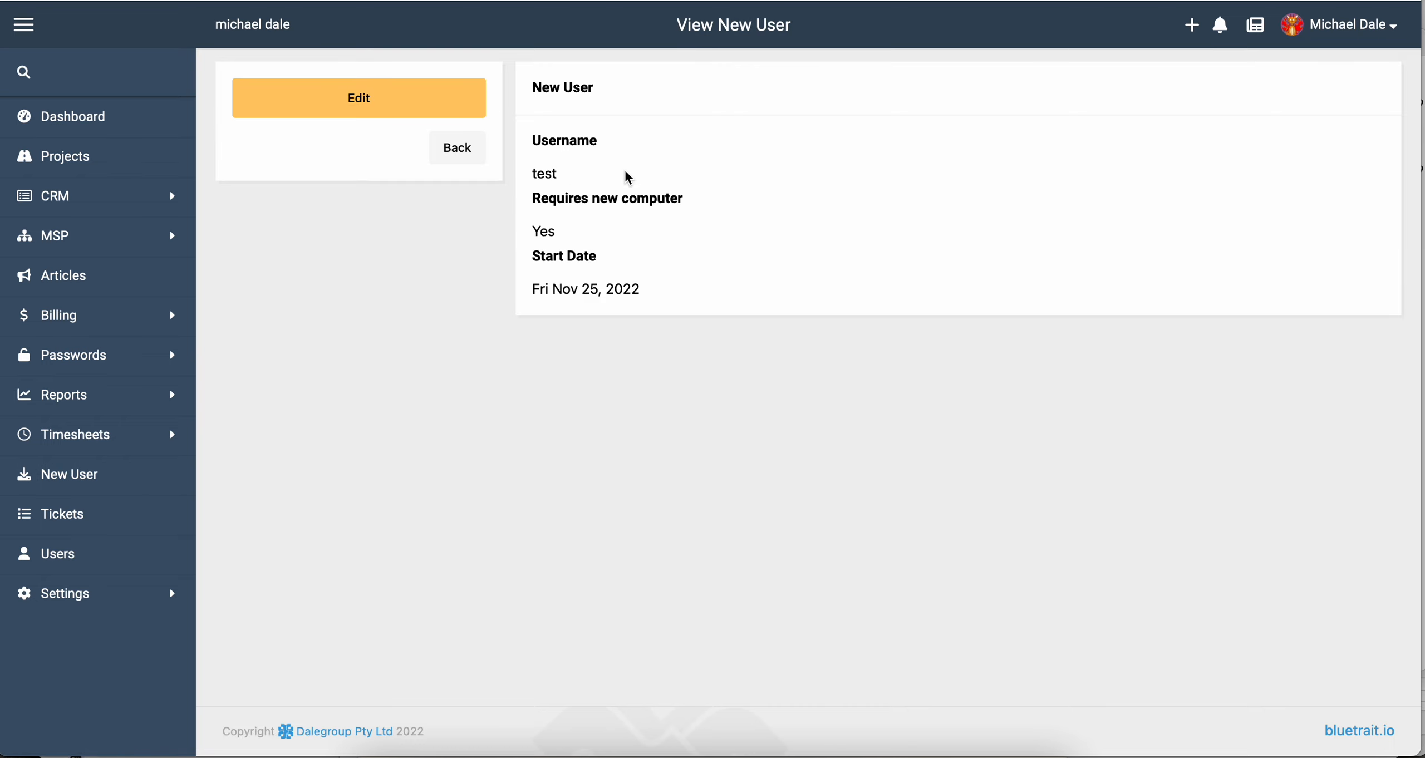
Go to the Forms settings page listing the New User form.
left_click(107, 604)
scroll(108, 611, "down", 7)
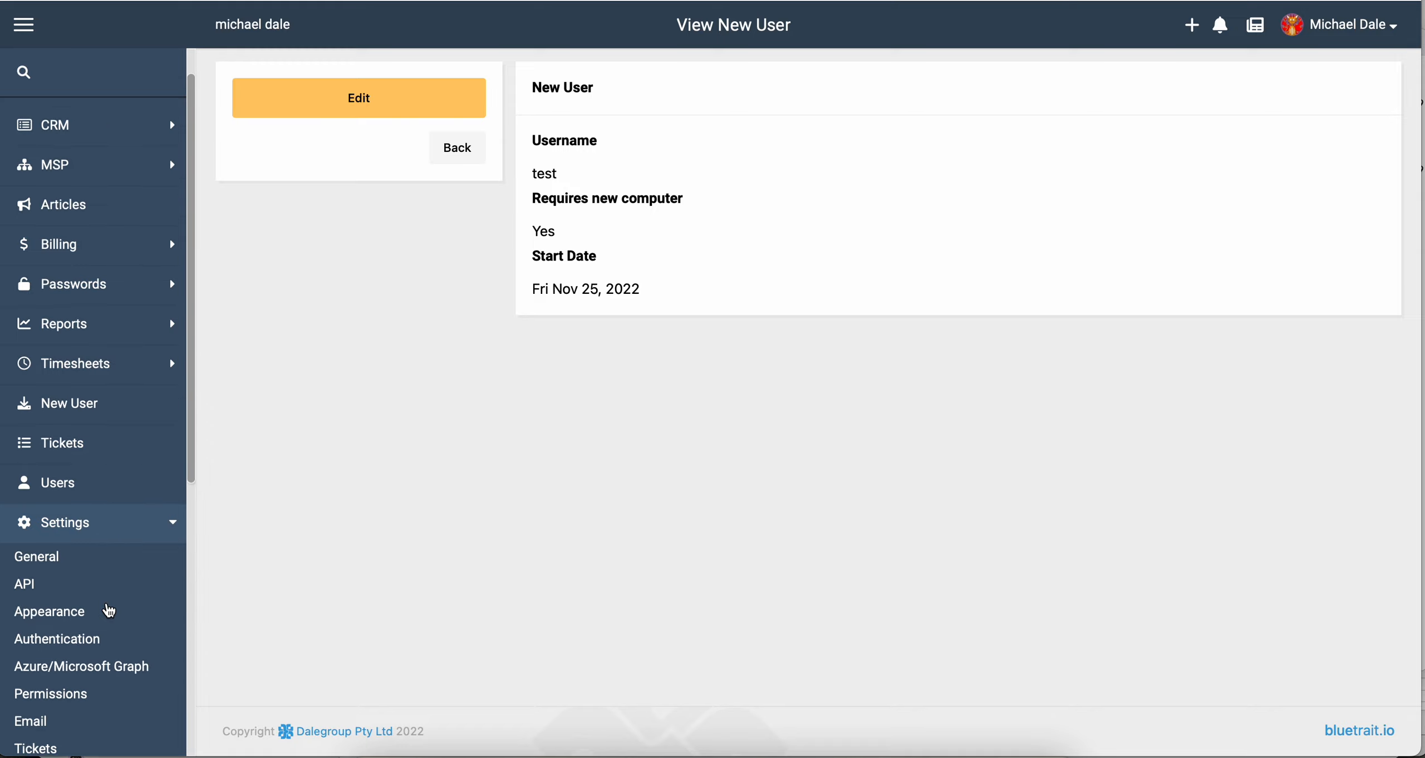
scroll(107, 608, "down", 4)
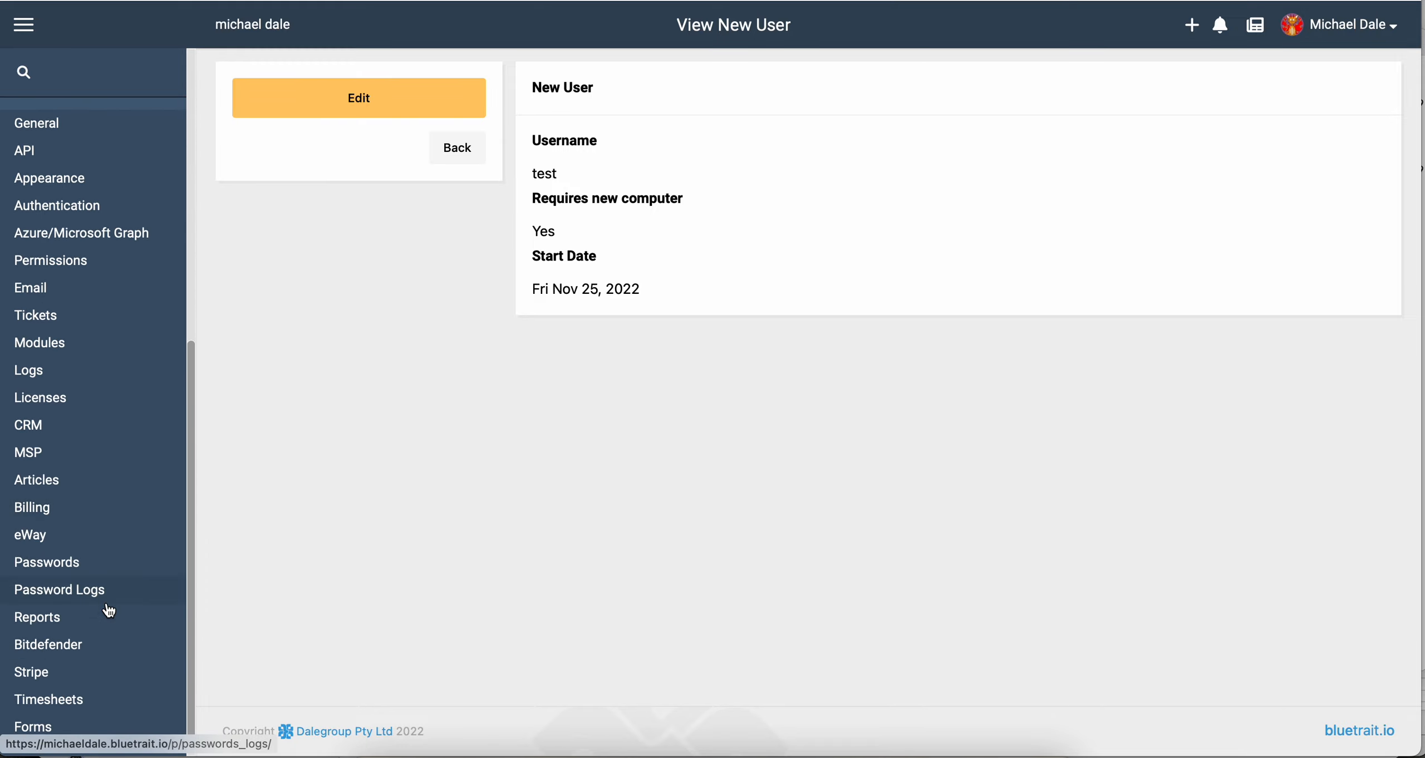
left_click(49, 722)
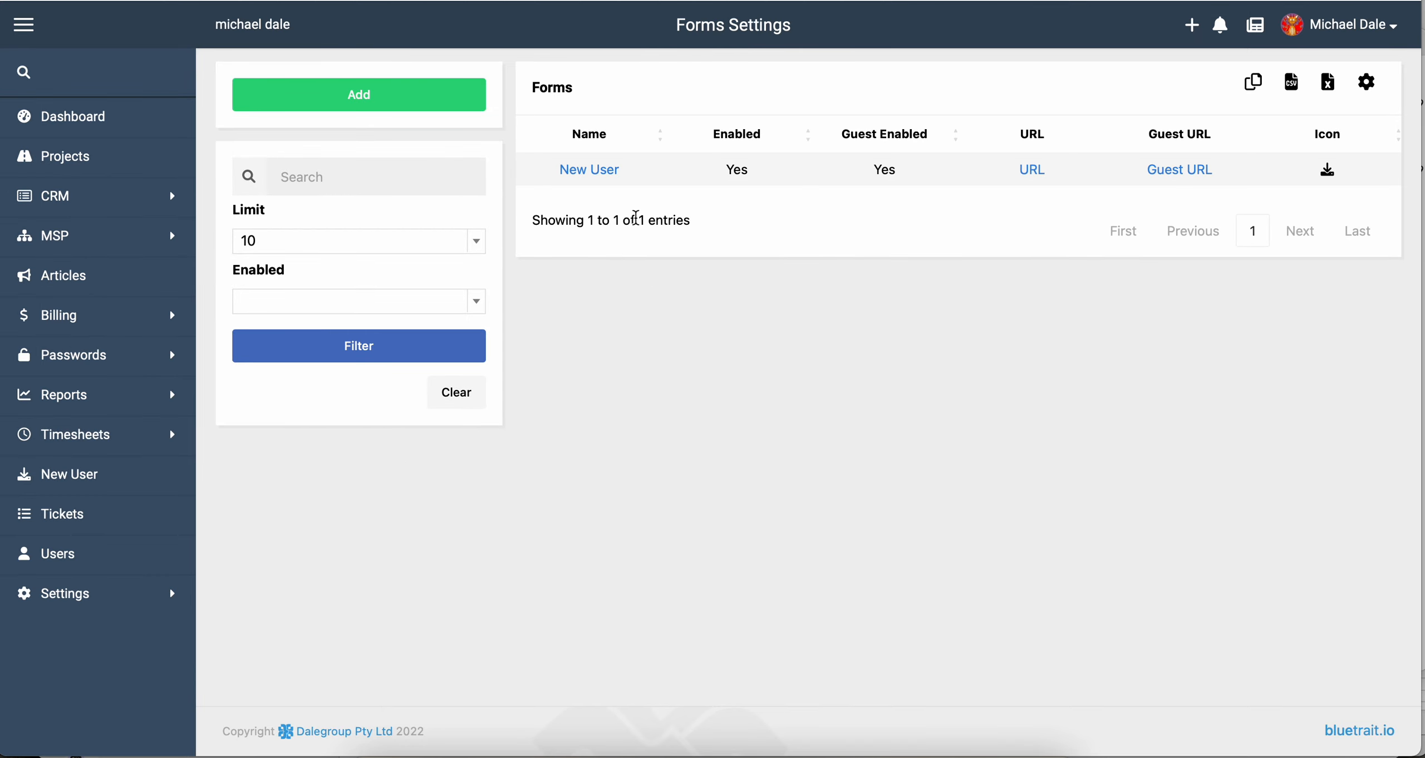